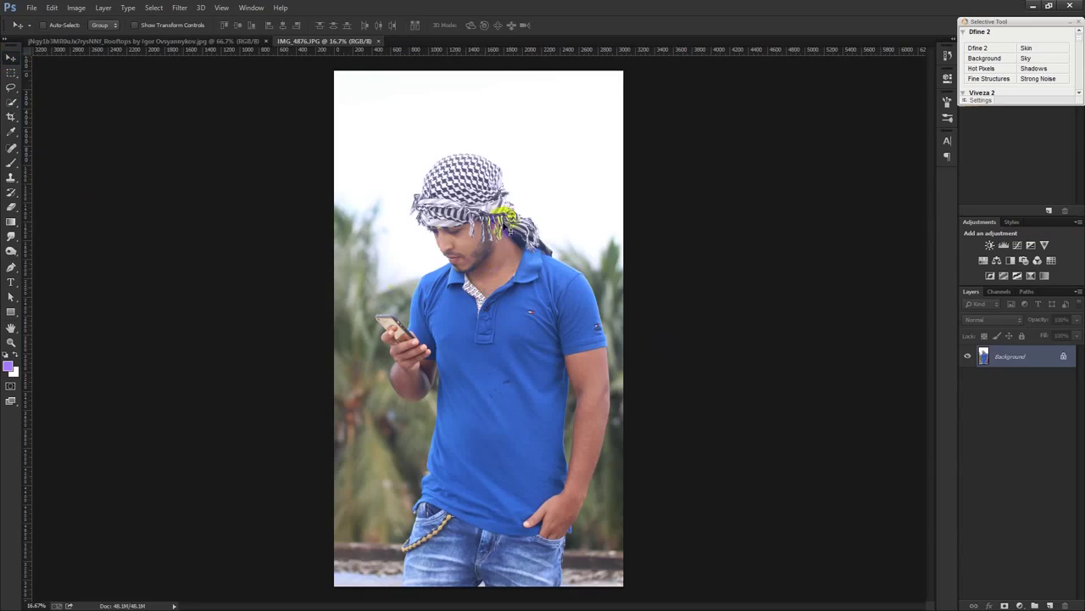
Spot-heal the dark stains on the blue shirt with a size 44 brush.
drag(11, 148, 55, 154)
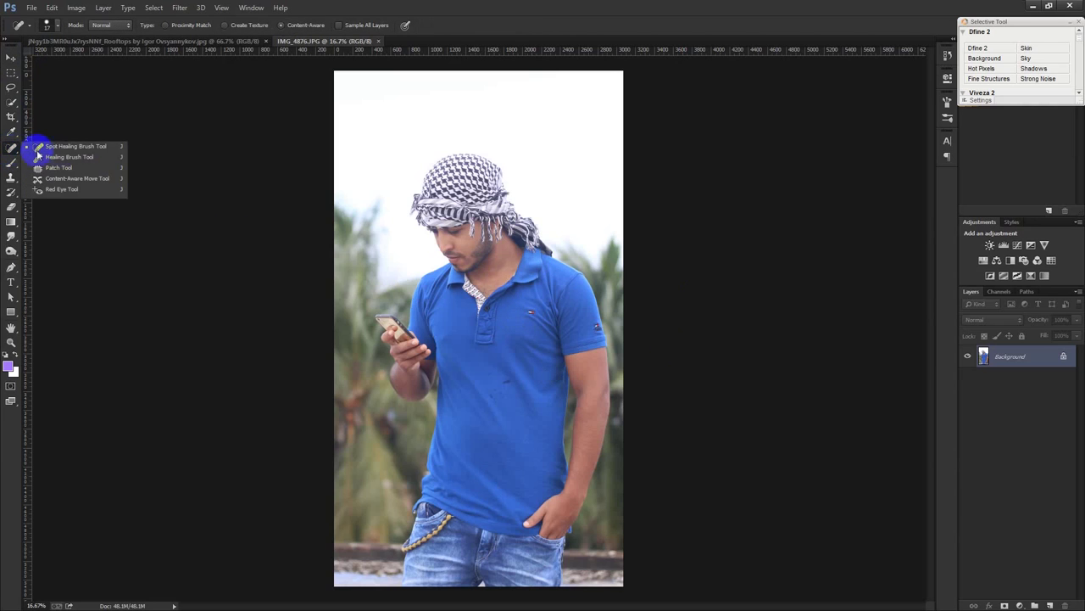
drag(475, 412, 476, 350)
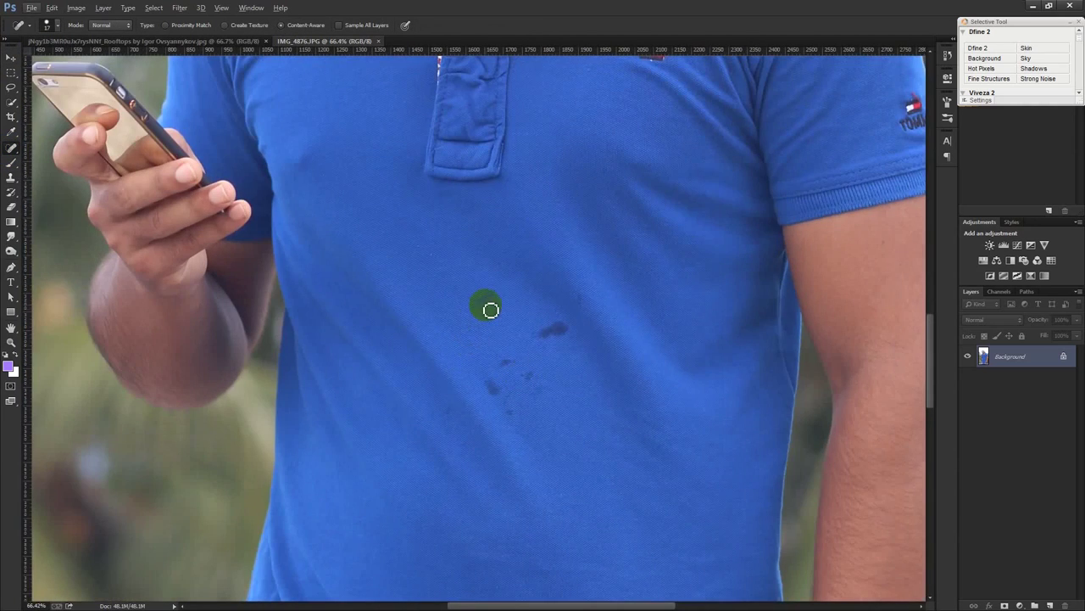
right_click(488, 304)
text(44)
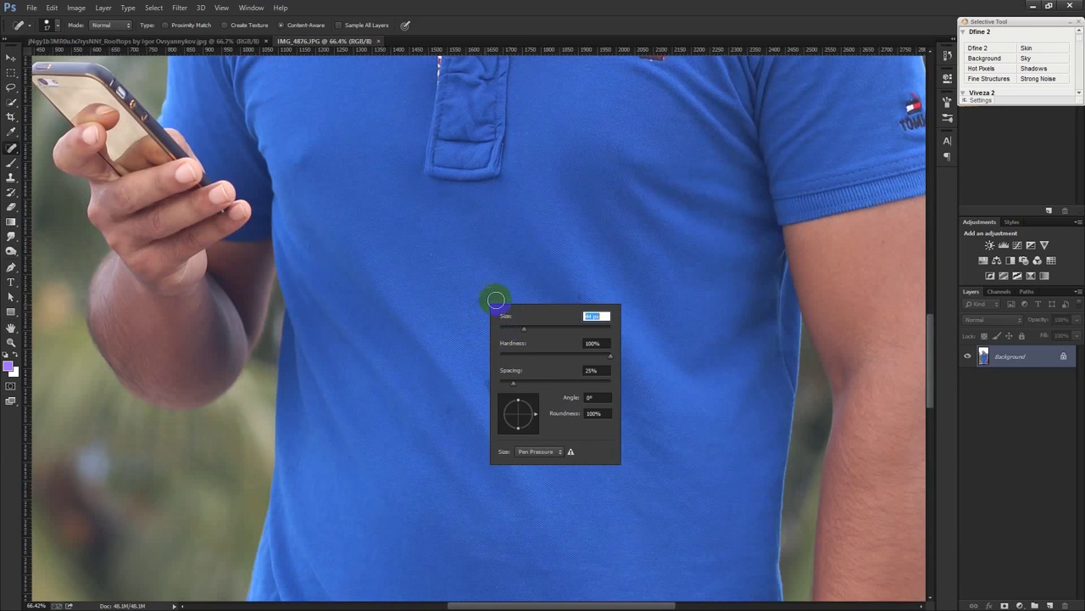
key(Return)
drag(487, 295, 475, 315)
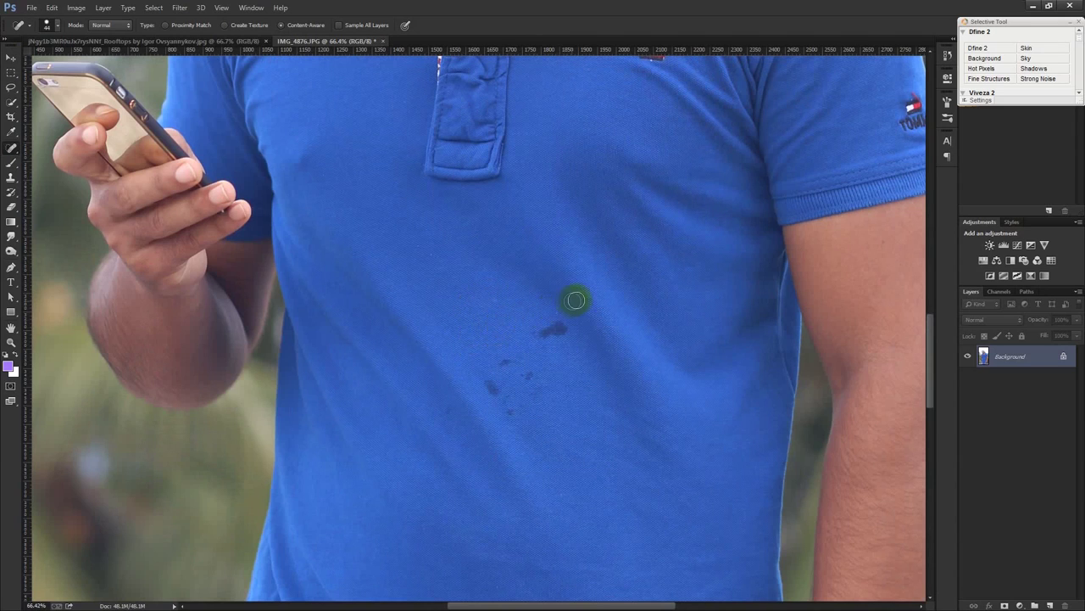
drag(562, 330, 544, 332)
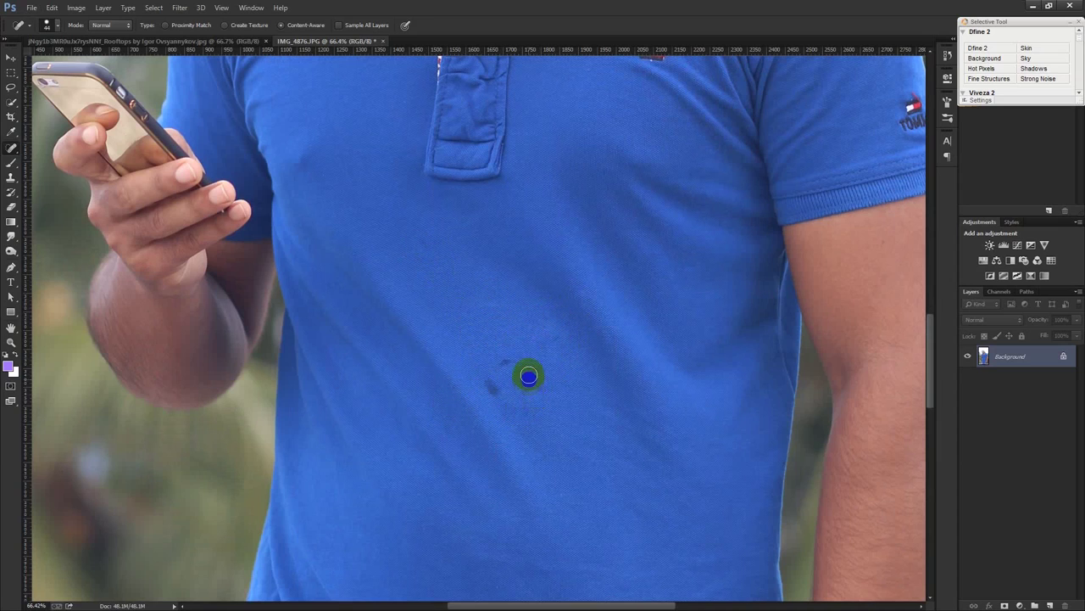
mouse_move(494, 380)
mouse_down()
mouse_move(516, 359)
mouse_move(499, 358)
mouse_up()
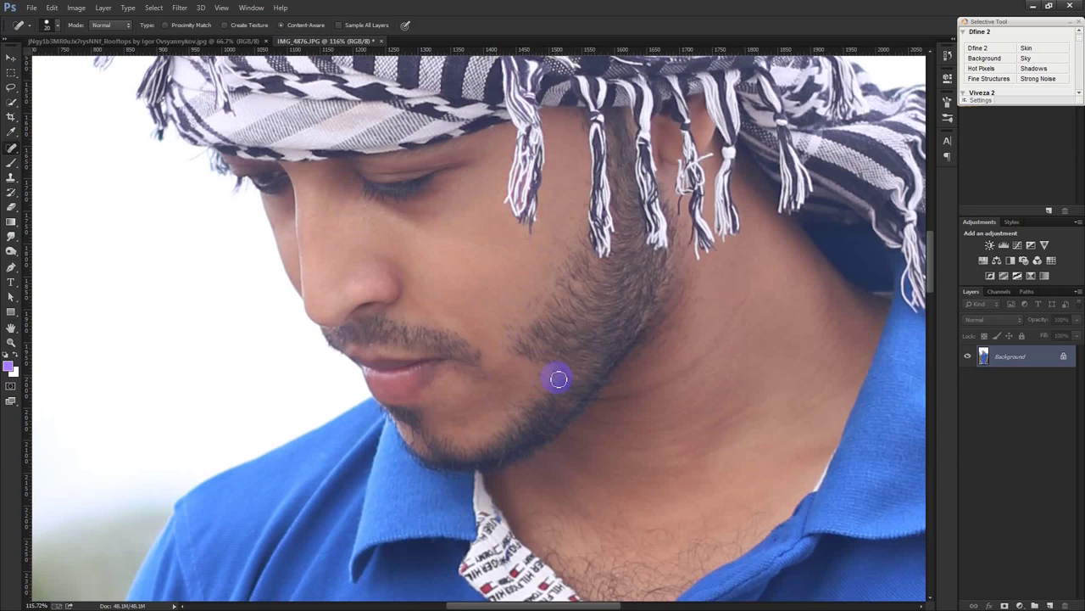
Zoom back out and launch the Camera Raw Filter.
scroll(556, 375, down, 3)
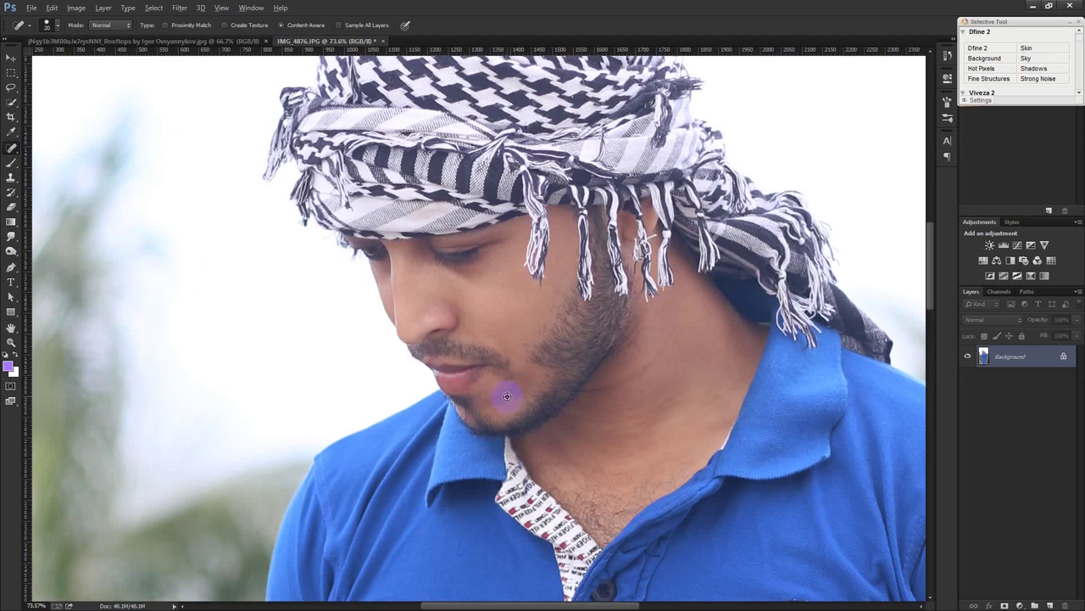
scroll(506, 396, down, 3)
scroll(506, 397, down, 2)
scroll(506, 398, down, 1)
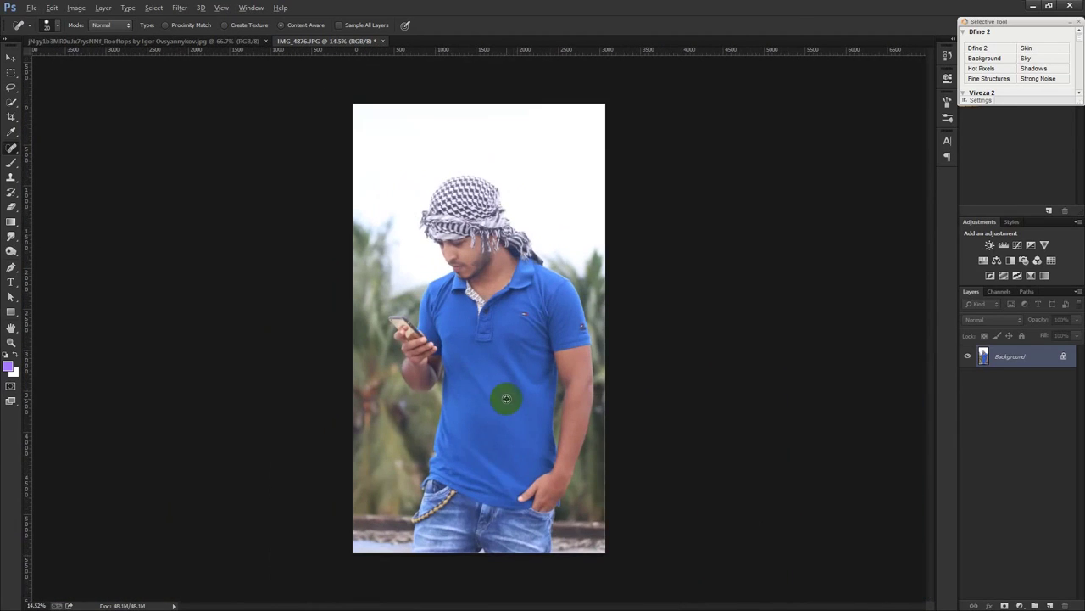
click(180, 7)
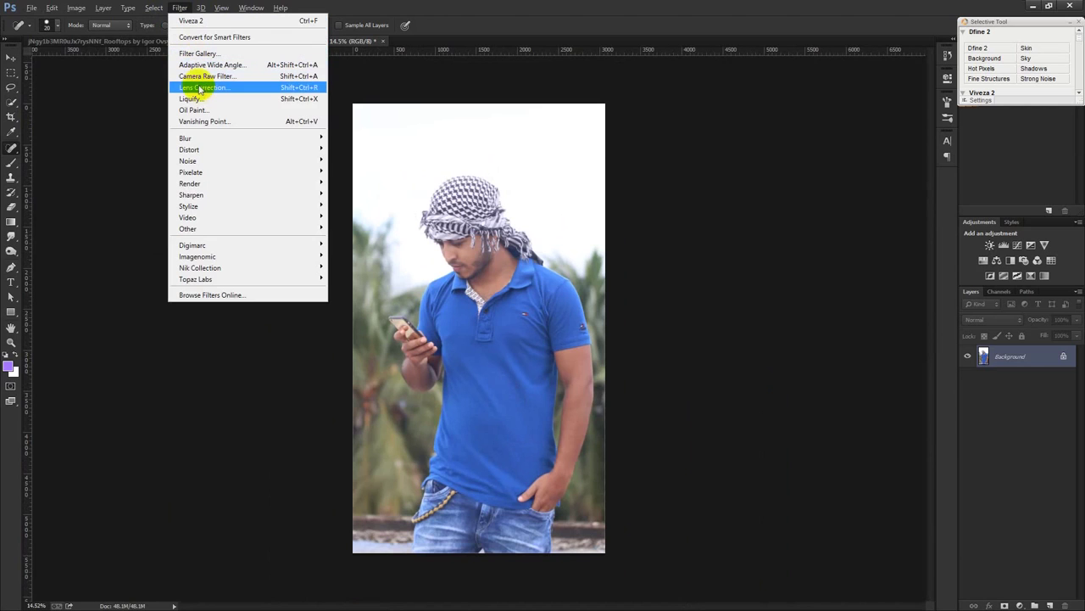
click(200, 76)
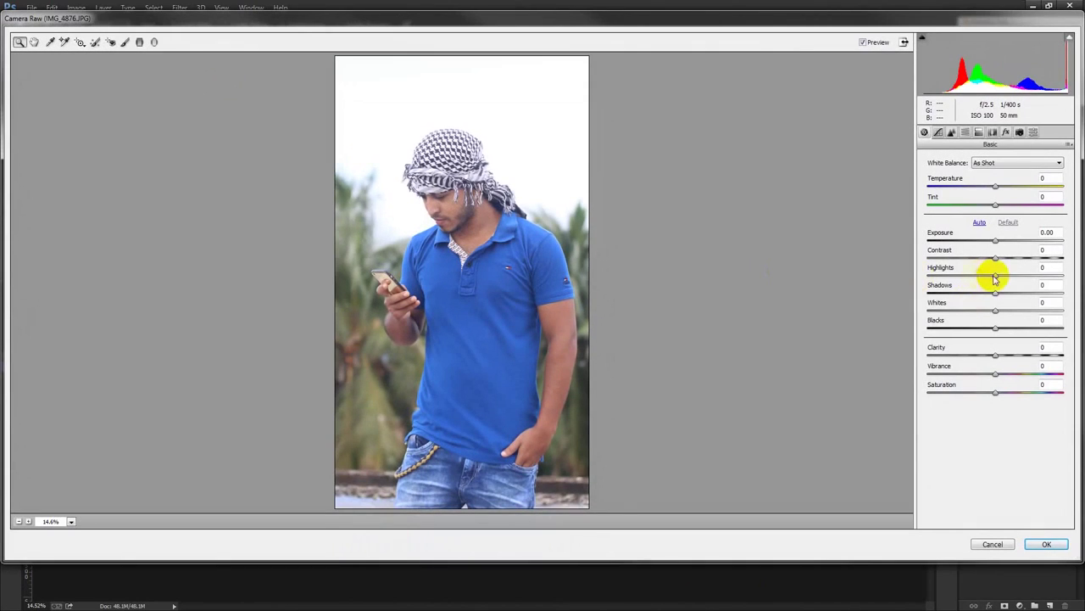
Set Highlights -100, Shadows +100, Clarity +100, Blacks +34, Whites +14 in Camera Raw and apply.
drag(995, 275, 916, 273)
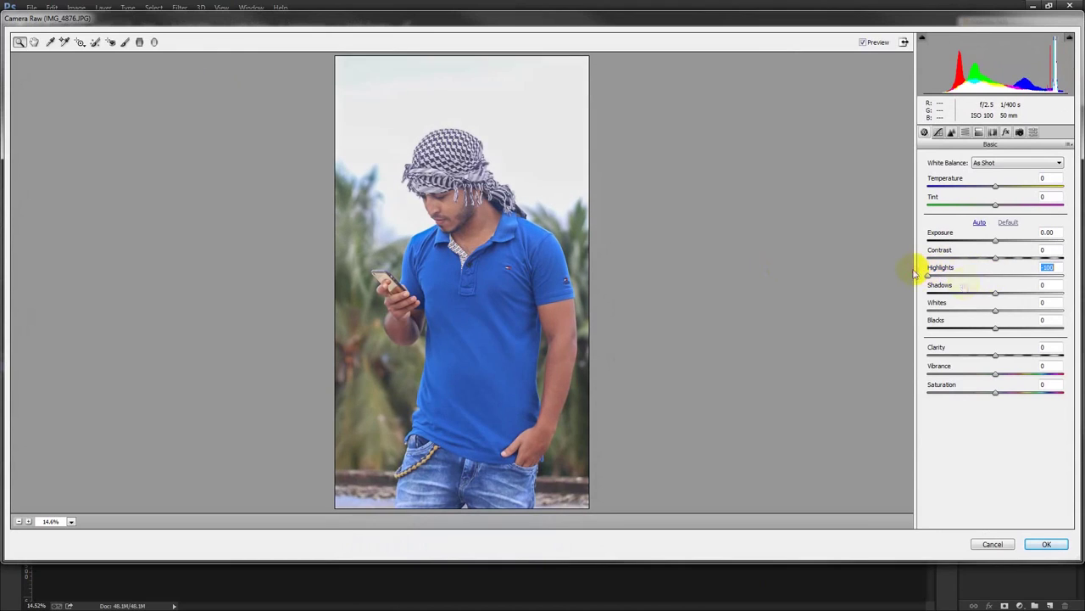
drag(996, 292, 1065, 294)
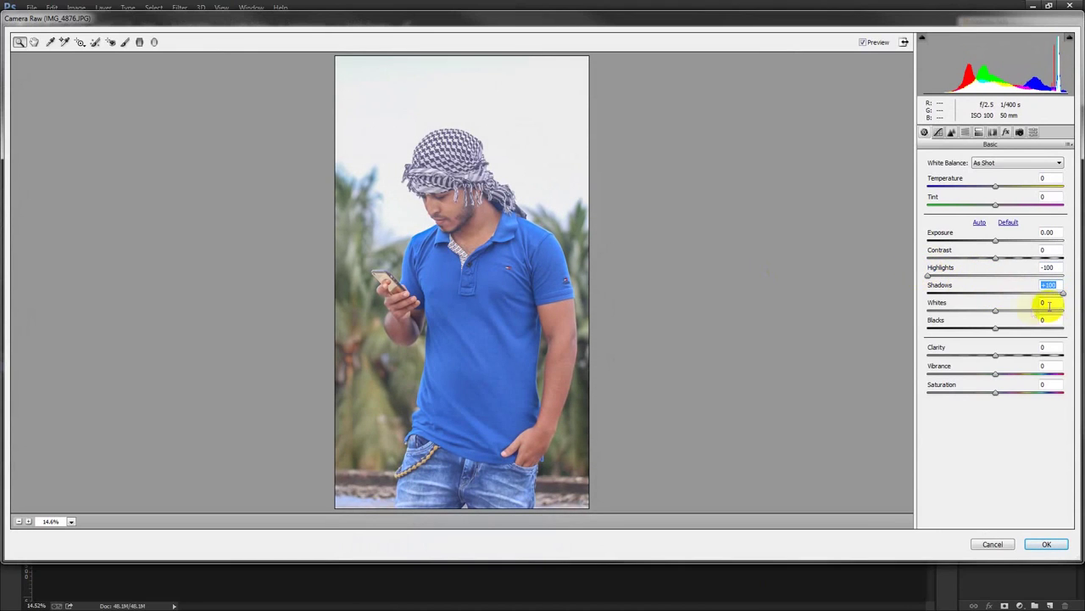
drag(994, 354, 1040, 361)
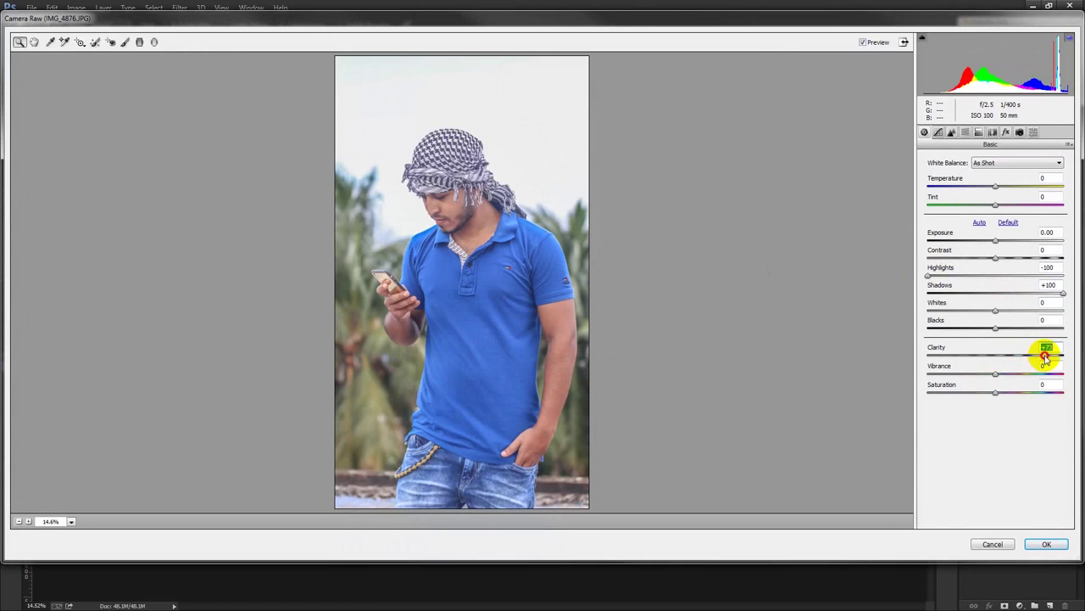
drag(1048, 356, 1071, 356)
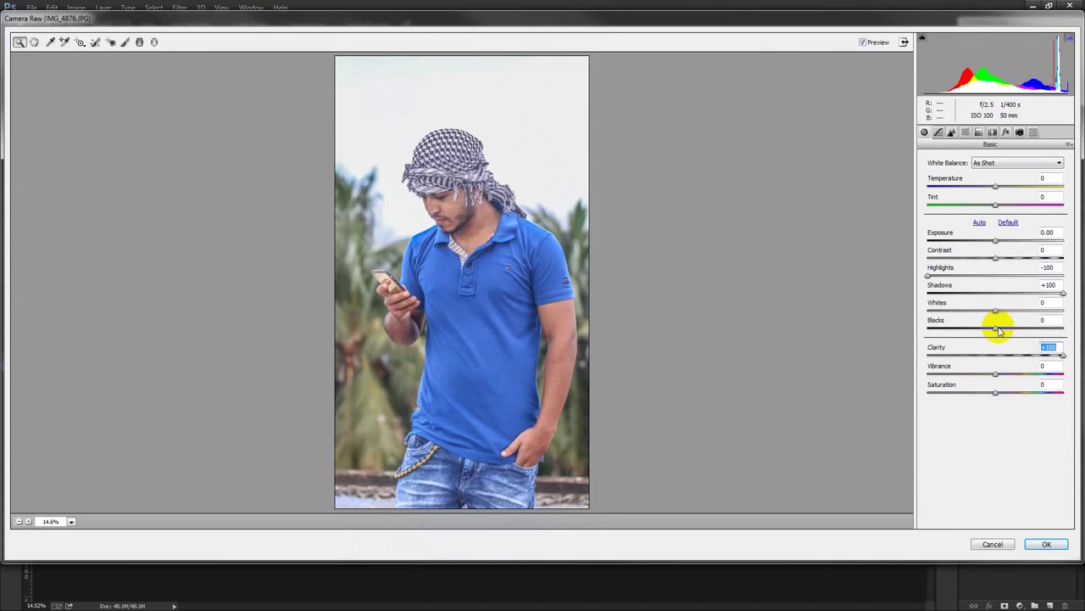
drag(1000, 330, 1022, 332)
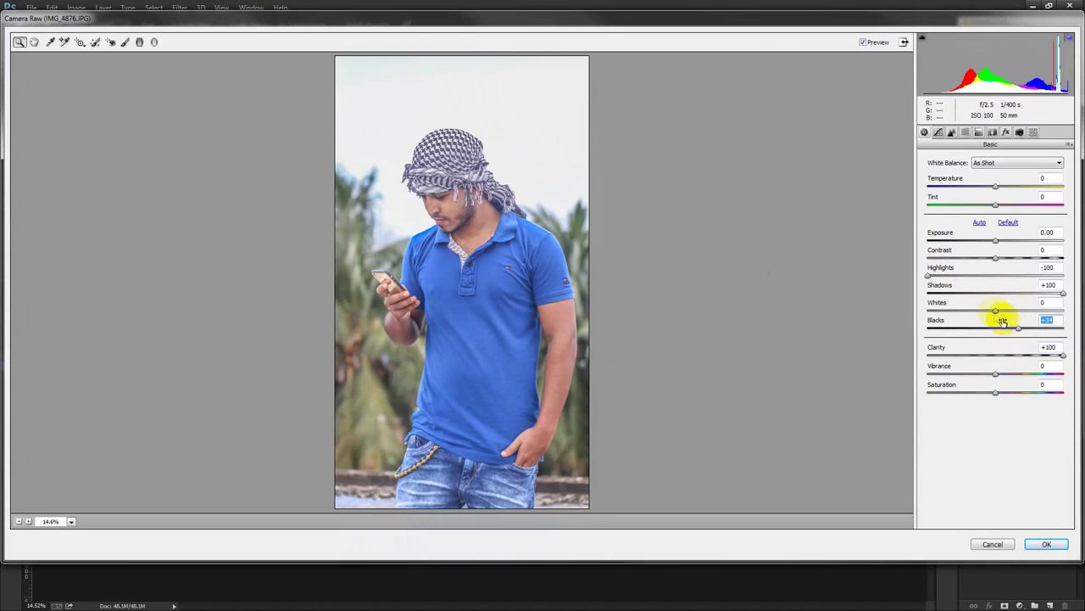
drag(997, 312, 1004, 311)
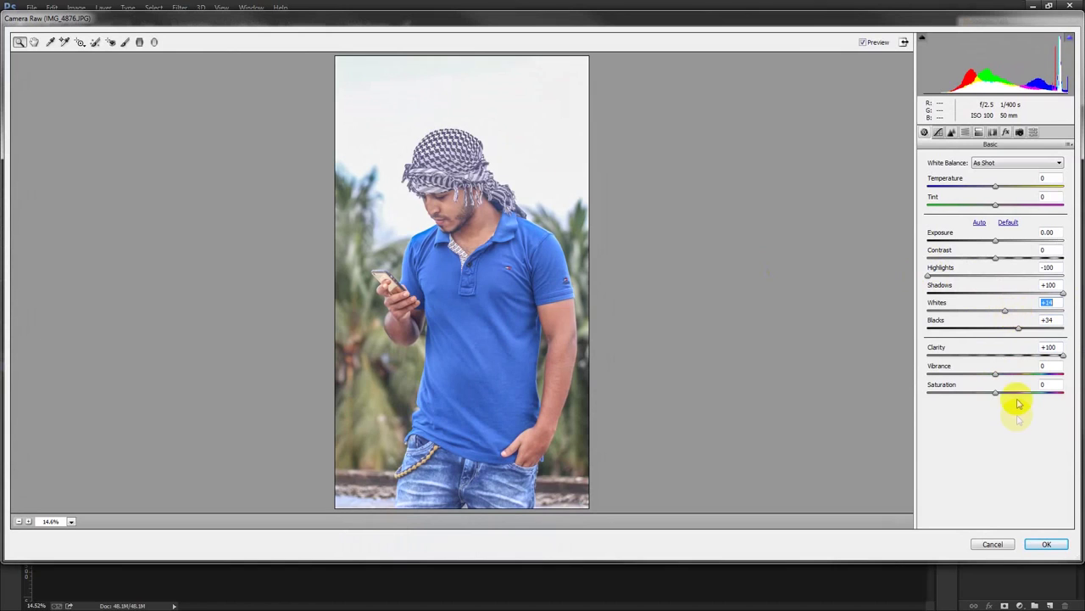
click(1049, 543)
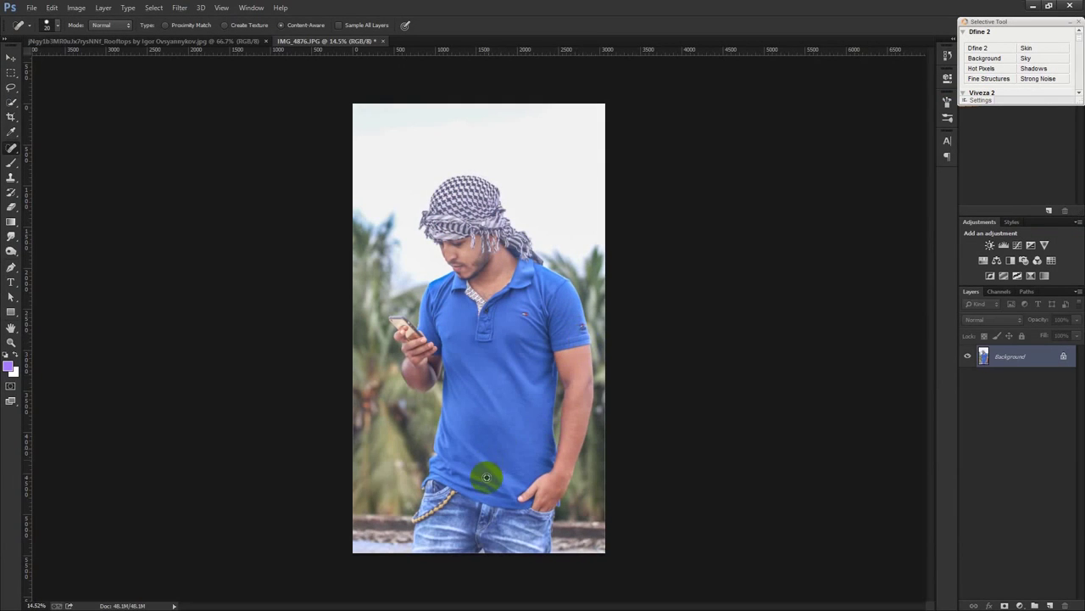
Switch from the healing brush to the Pen tool.
scroll(489, 479, up, 5)
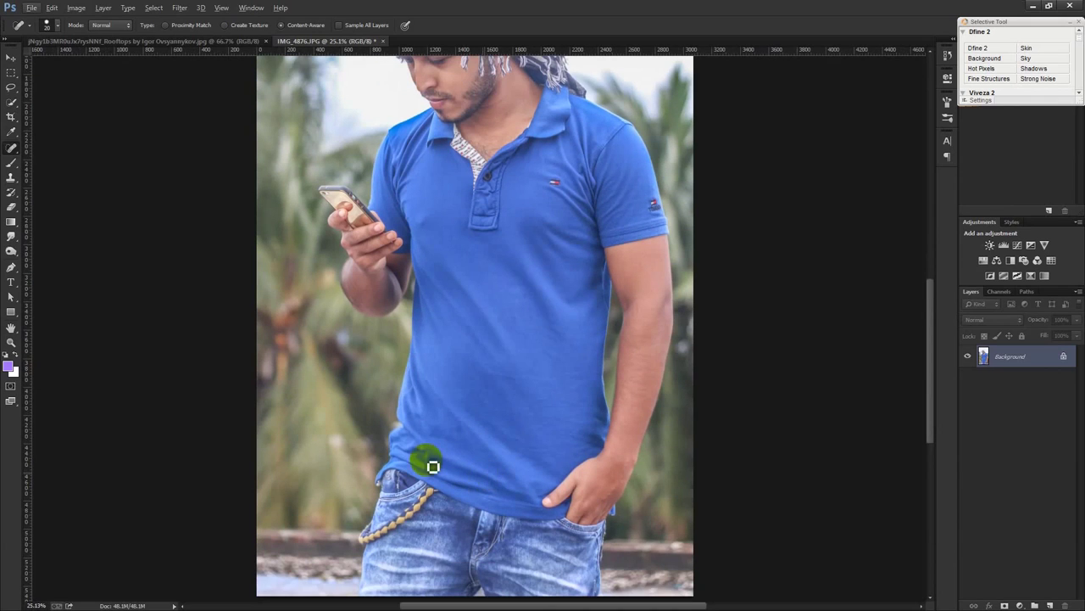
click(11, 58)
scroll(221, 288, down, 2)
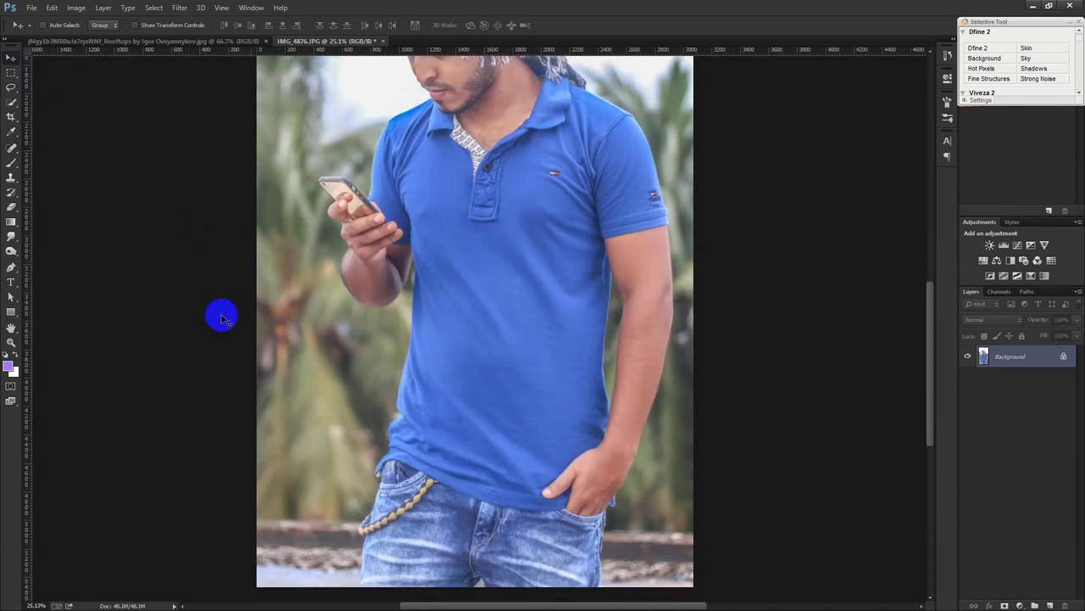
click(11, 267)
scroll(376, 497, up, 3)
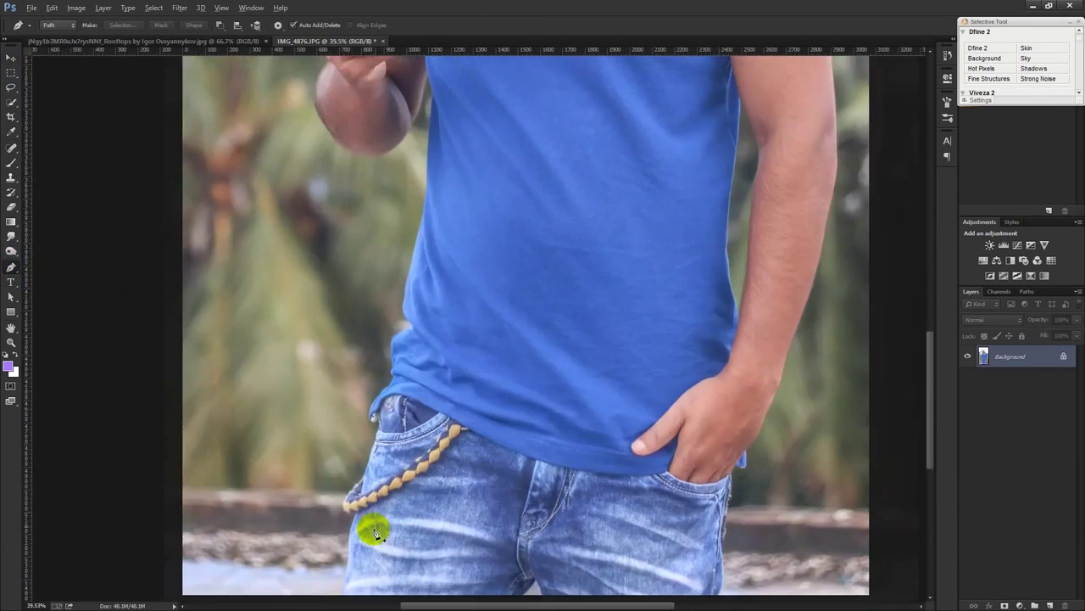
Start the outline path at the jeans' bottom and trace up to the shirt edge and knuckles.
scroll(376, 528, up, 3)
scroll(368, 504, up, 2)
scroll(364, 441, down, 5)
scroll(323, 508, up, 2)
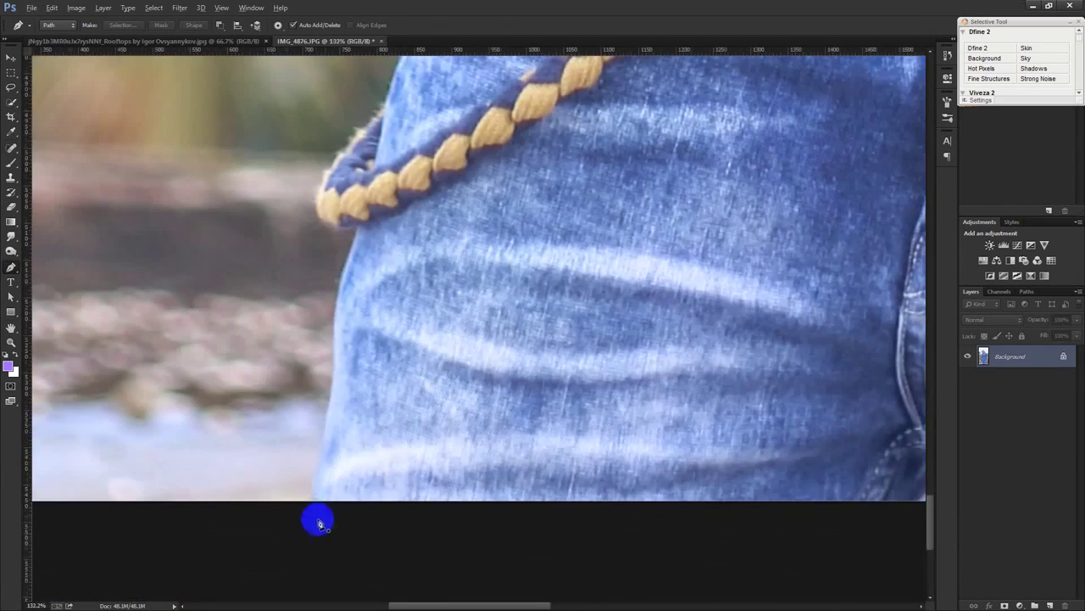
drag(310, 502, 324, 423)
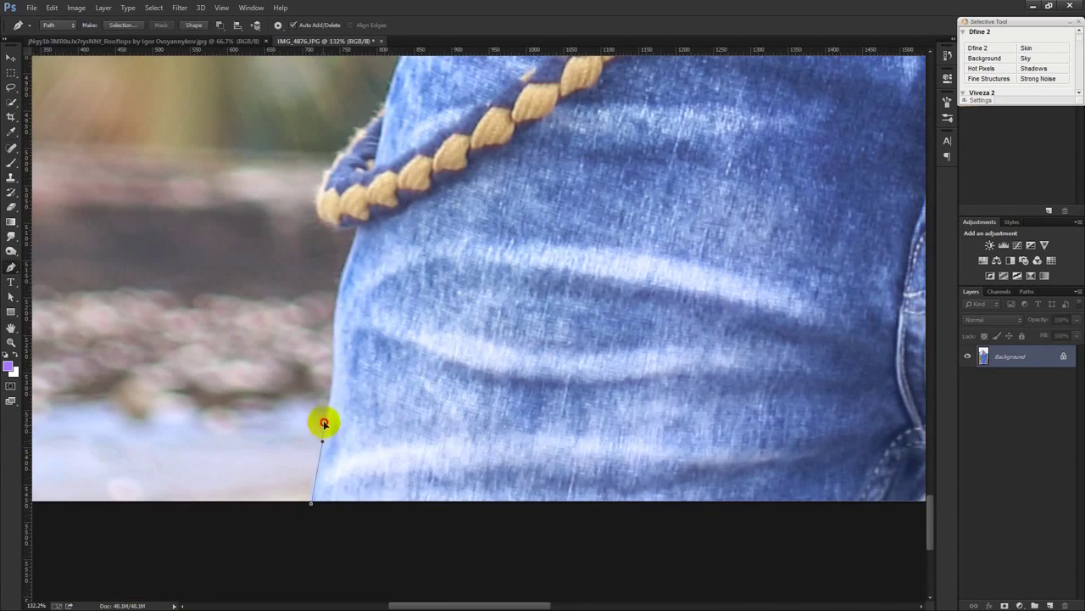
drag(334, 347, 376, 222)
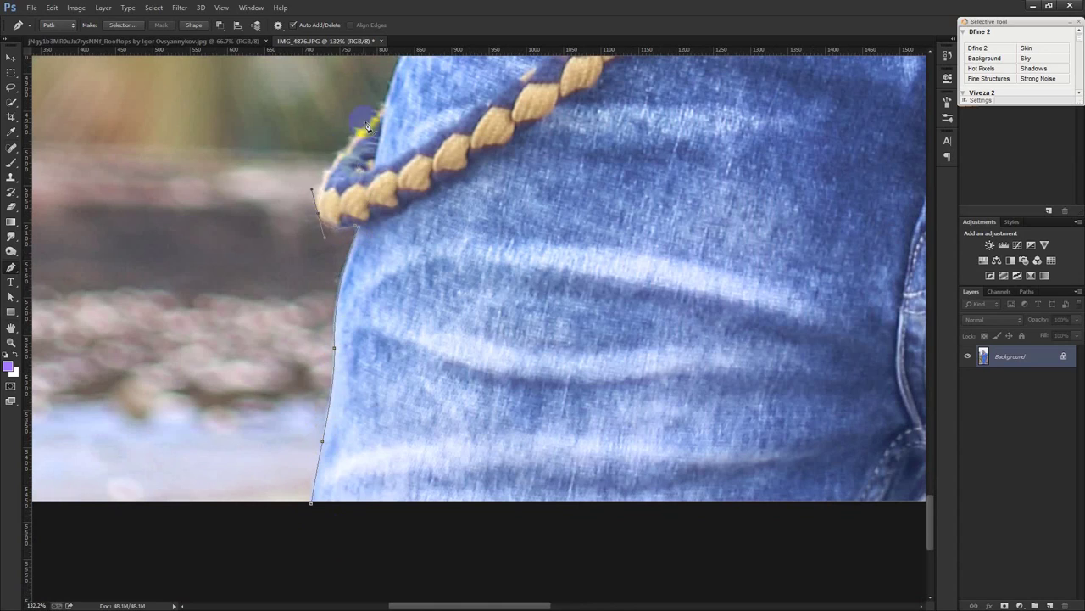
drag(366, 126, 434, 329)
scroll(415, 218, up, 3)
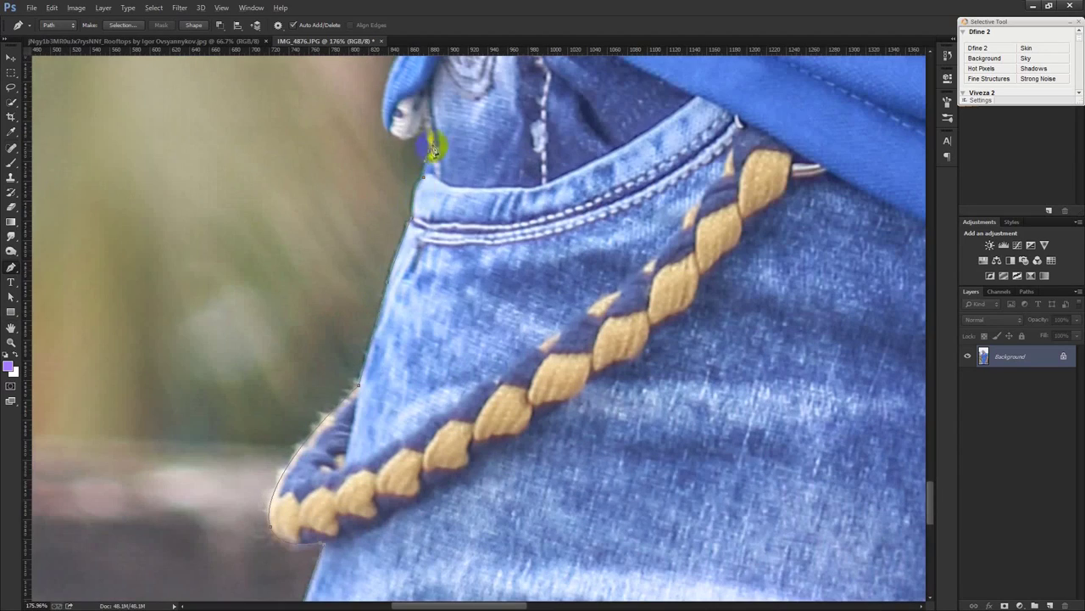
scroll(399, 153, up, 2)
scroll(449, 186, up, 4)
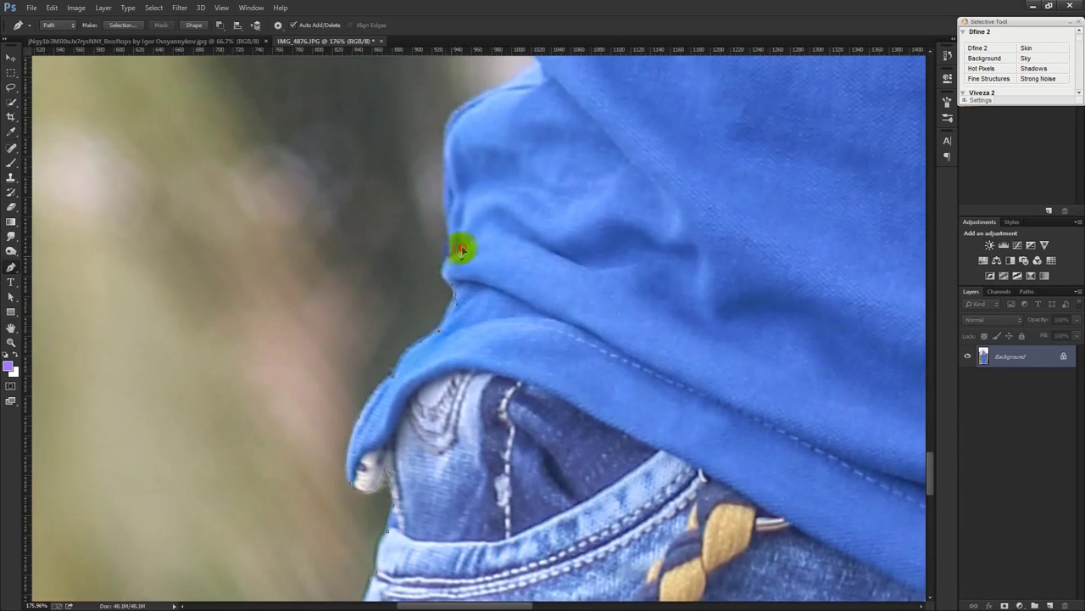
scroll(463, 238, up, 3)
scroll(475, 220, up, 3)
scroll(582, 77, up, 3)
mouse_move(581, 77)
mouse_down()
mouse_move(543, 381)
mouse_move(528, 227)
mouse_up()
click(529, 203)
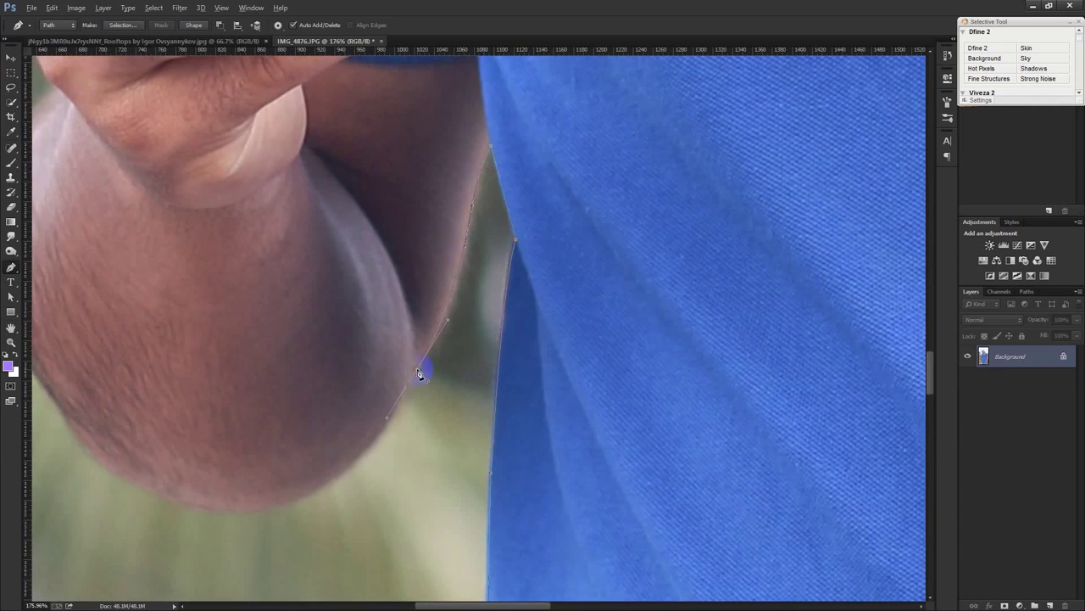
drag(335, 479, 283, 514)
Trace the outline around the fingers and phone to the shirt edge.
scroll(279, 445, left, 3)
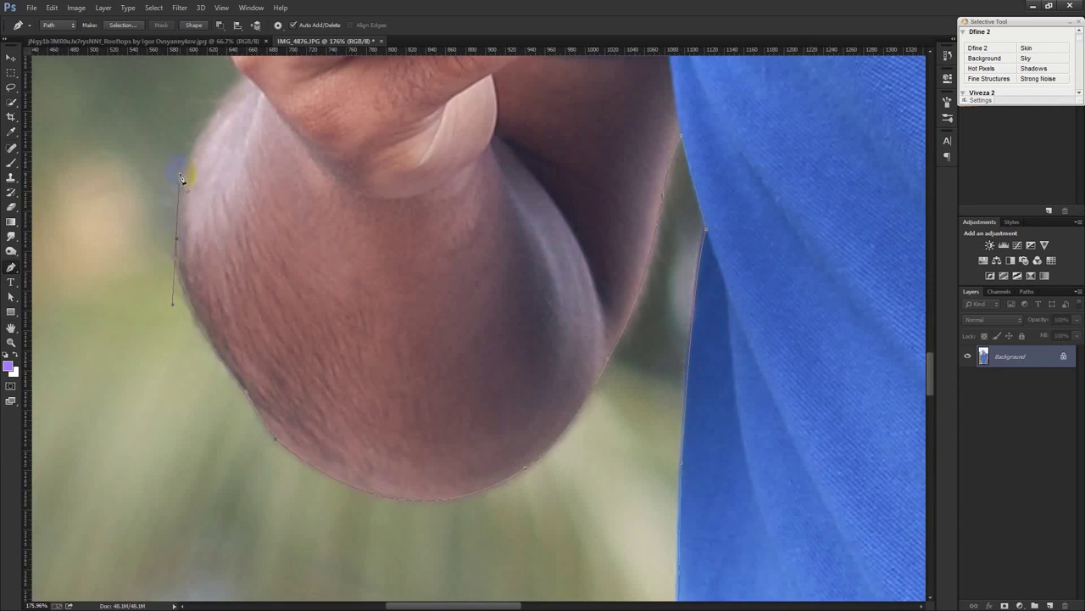
scroll(212, 170, up, 2)
scroll(222, 237, up, 2)
drag(208, 102, 262, 286)
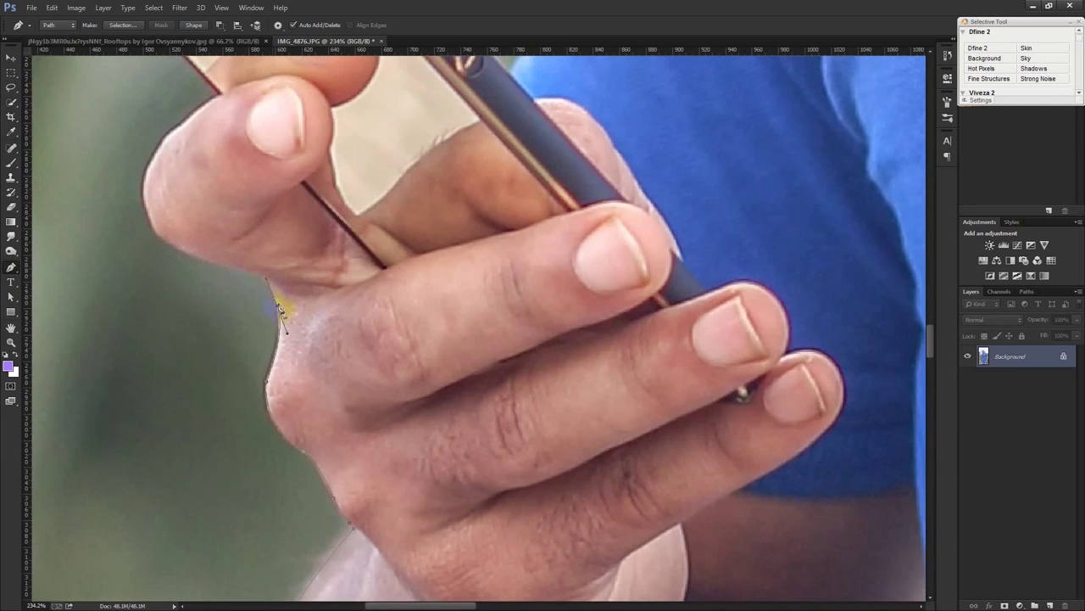
scroll(216, 291, up, 5)
scroll(216, 291, left, 2)
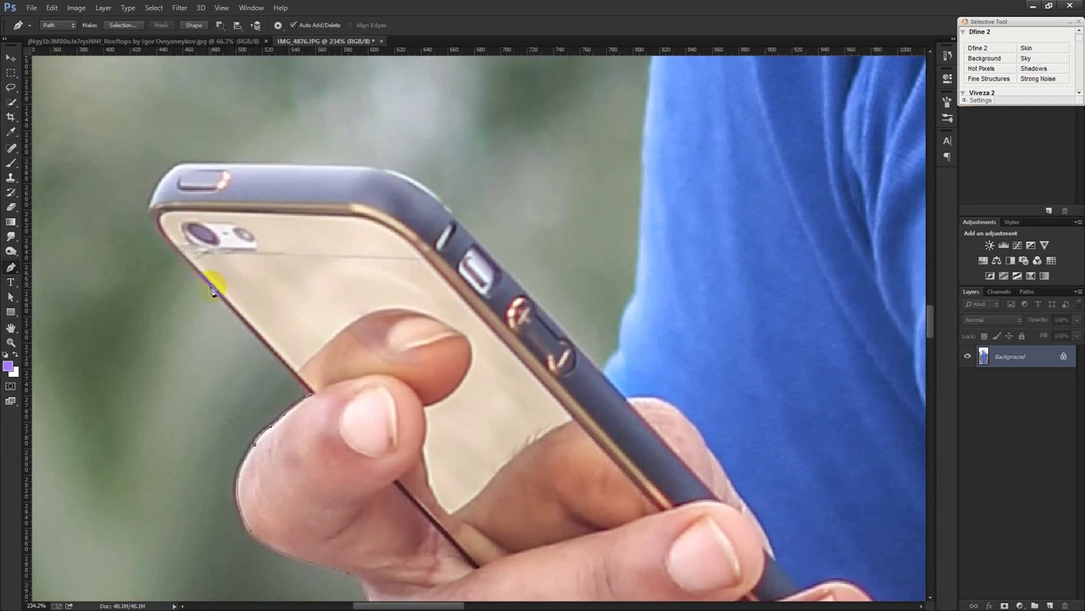
click(623, 351)
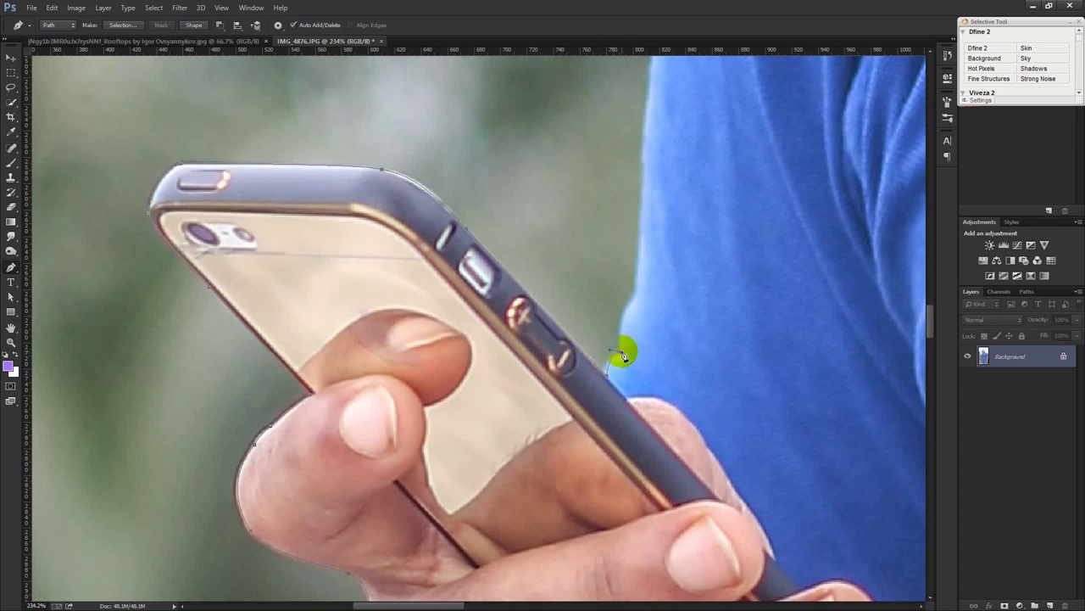
scroll(598, 407, up, 5)
scroll(598, 407, right, 2)
click(570, 367)
drag(626, 127, 651, 72)
scroll(652, 72, up, 5)
scroll(605, 243, up, 5)
Continue the outline along the shoulder and the face edge.
click(363, 286)
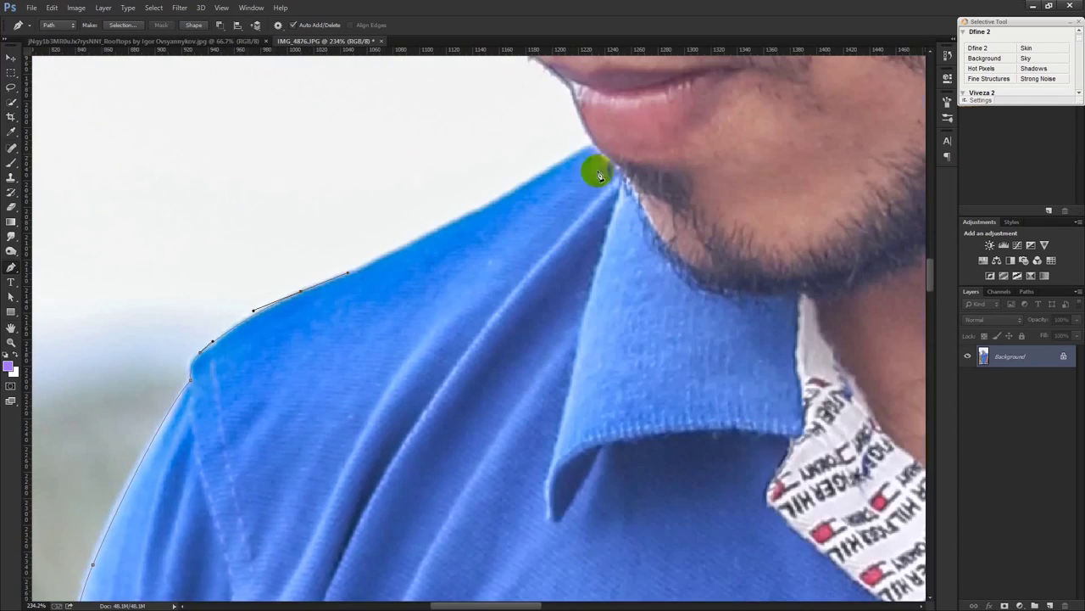
scroll(541, 148, up, 2)
scroll(458, 67, up, 2)
click(445, 96)
scroll(416, 249, up, 3)
click(416, 249)
scroll(356, 210, up, 4)
scroll(356, 210, up, 3)
Trace the outline up the headscarf fringe.
click(470, 458)
click(416, 352)
click(334, 321)
click(266, 254)
click(257, 157)
scroll(288, 126, up, 5)
scroll(448, 388, up, 5)
Trace the outline around the rounded top of the headscarf.
click(405, 296)
scroll(463, 246, up, 3)
scroll(463, 246, up, 3)
click(504, 194)
scroll(504, 194, right, 5)
click(805, 230)
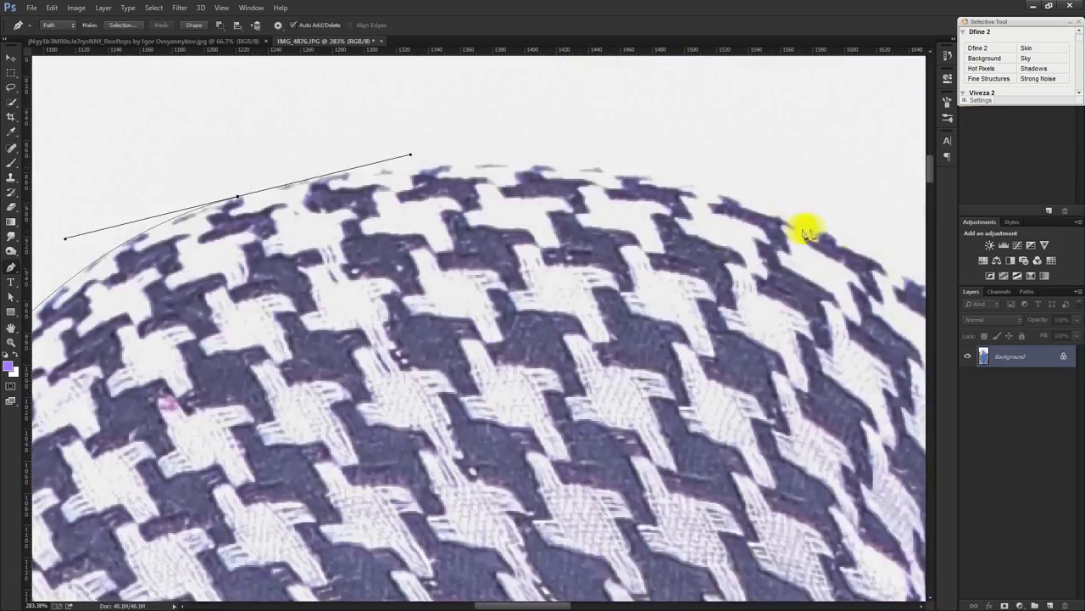
scroll(805, 230, right, 5)
drag(566, 292, 657, 374)
Trace down the scarf knot and along the lower scarf edge.
scroll(636, 363, down, 5)
click(606, 388)
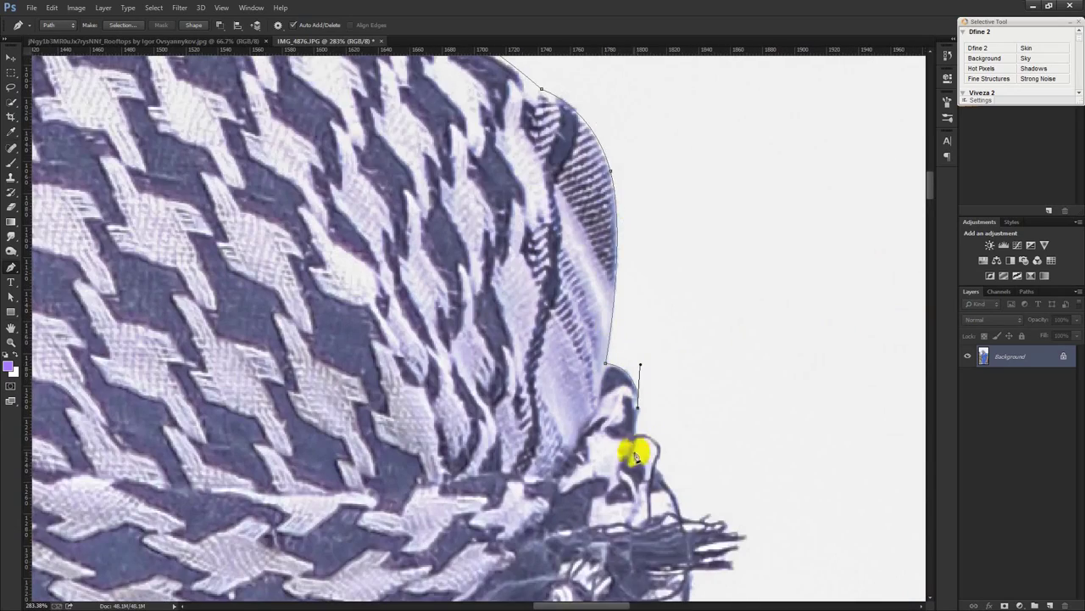
scroll(634, 452, down, 5)
click(642, 346)
drag(612, 490, 630, 514)
click(687, 549)
drag(698, 552, 630, 302)
click(648, 408)
click(710, 456)
click(748, 480)
click(788, 528)
scroll(789, 528, down, 5)
scroll(552, 436, right, 5)
Trace the scarf edge toward the shirt and down the shoulder.
click(563, 368)
scroll(574, 453, down, 5)
click(518, 337)
click(549, 373)
scroll(553, 379, down, 5)
scroll(480, 250, down, 5)
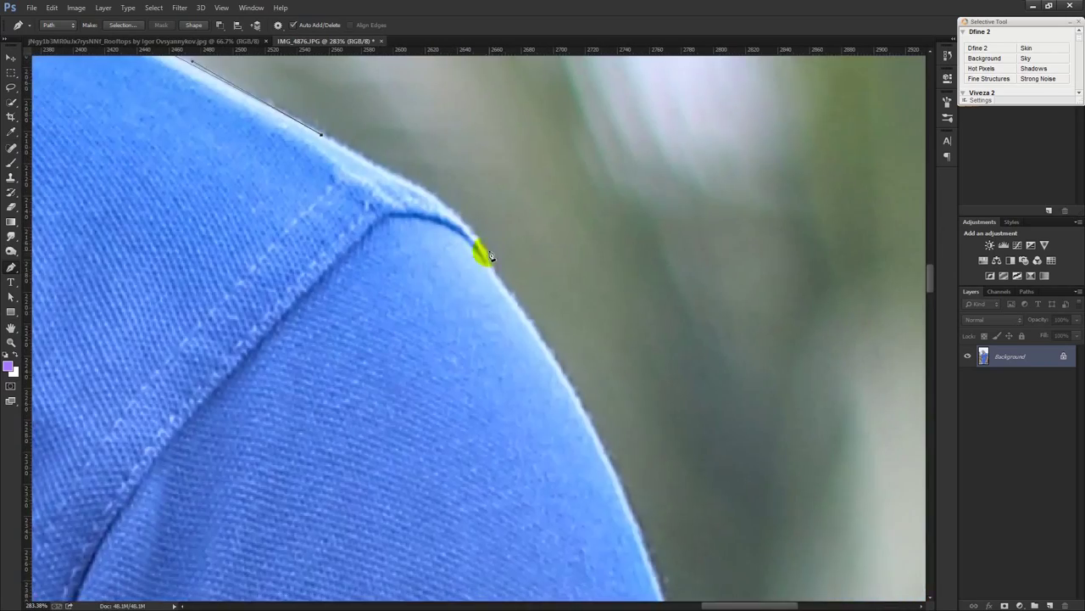
scroll(516, 303, down, 5)
click(582, 465)
click(608, 589)
scroll(529, 286, down, 5)
Continue the outline past the sleeve hem and along the cuff and hand.
click(537, 340)
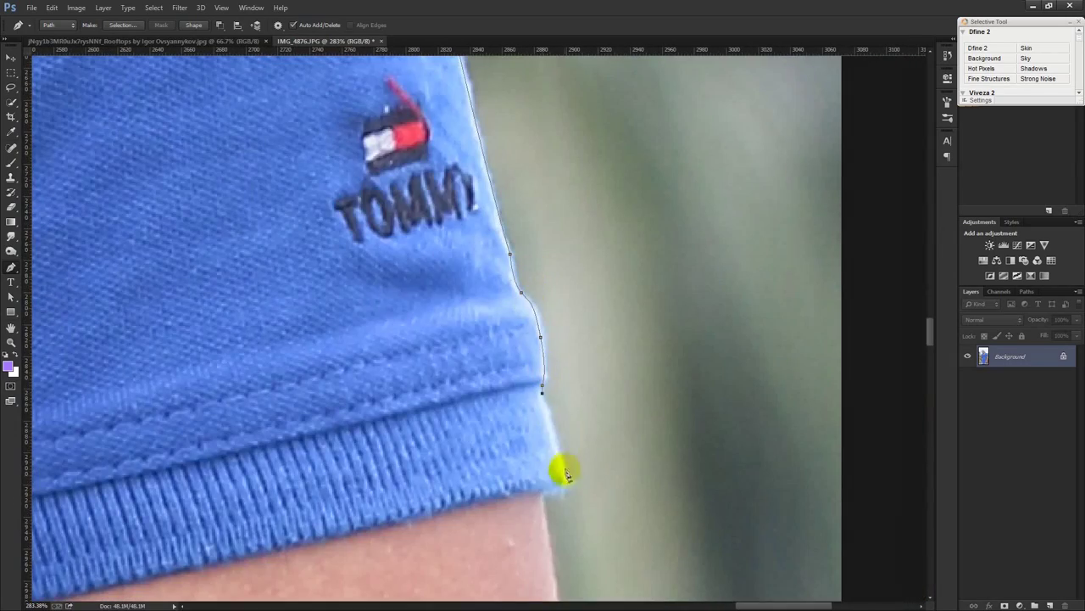
click(543, 495)
scroll(533, 254, down, 5)
scroll(534, 262, down, 3)
scroll(526, 280, down, 2)
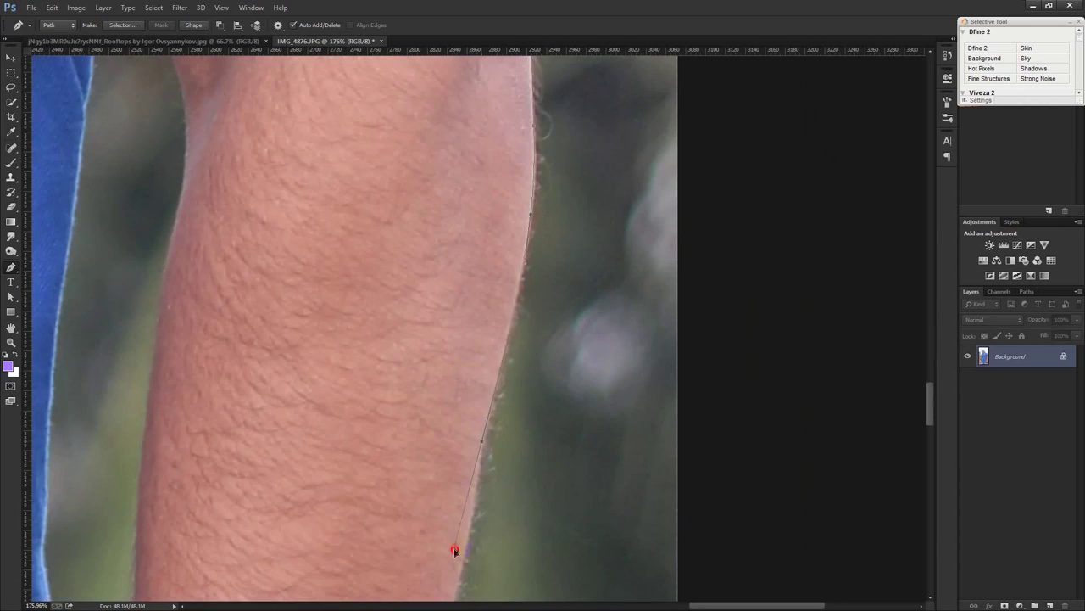
scroll(458, 441, down, 3)
scroll(433, 449, down, 3)
scroll(441, 458, down, 5)
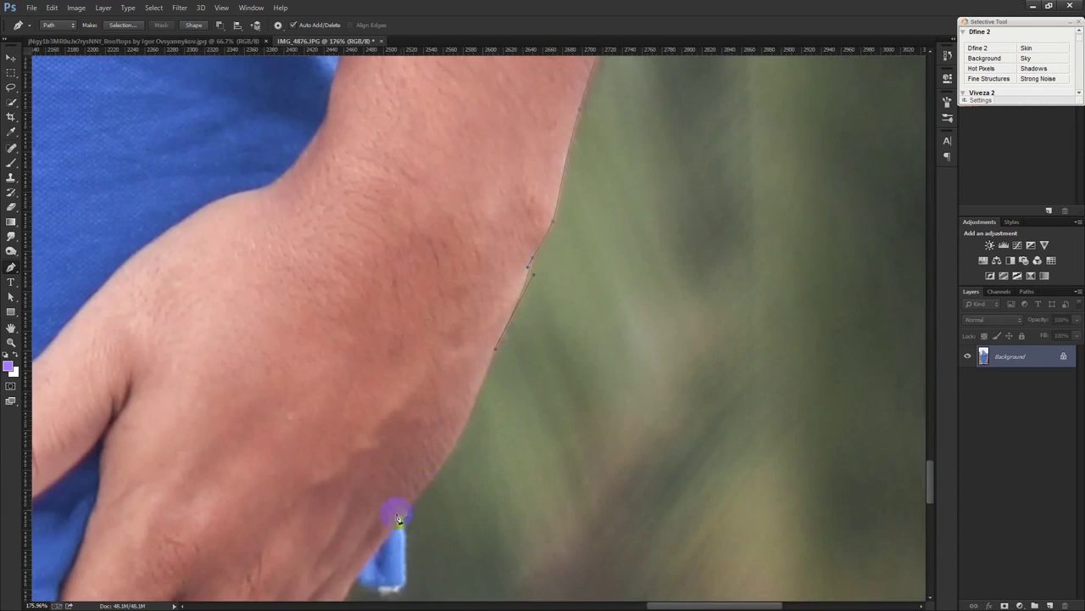
click(402, 465)
click(388, 543)
scroll(413, 447, down, 2)
scroll(441, 382, left, 2)
scroll(473, 294, down, 3)
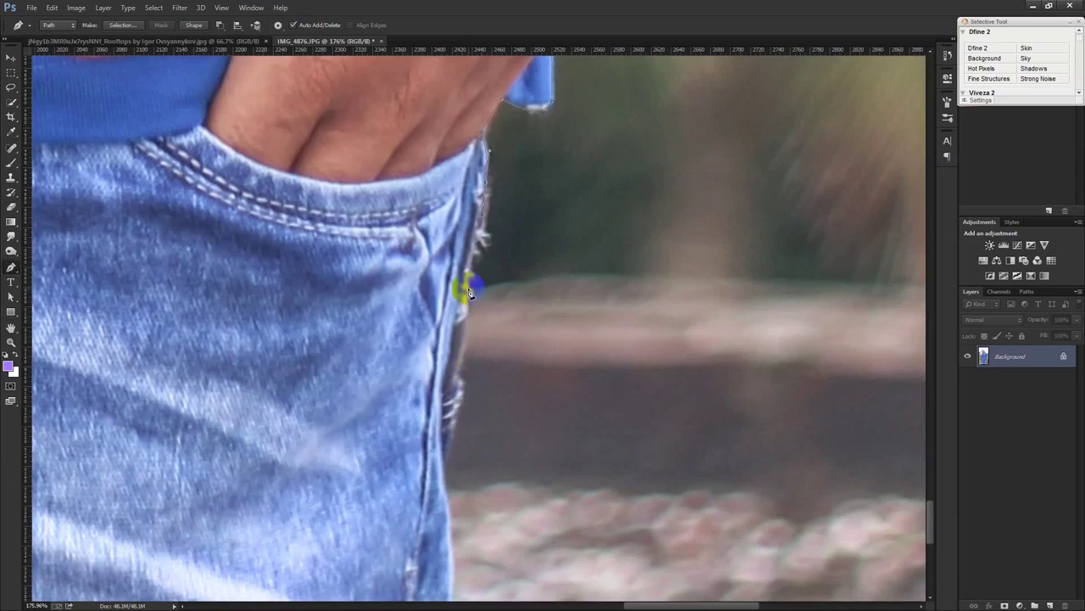
scroll(457, 449, down, 5)
scroll(455, 504, down, 5)
scroll(509, 381, left, 5)
Close the path at the jeans' bottom and convert the outline into a selection of the man.
click(649, 264)
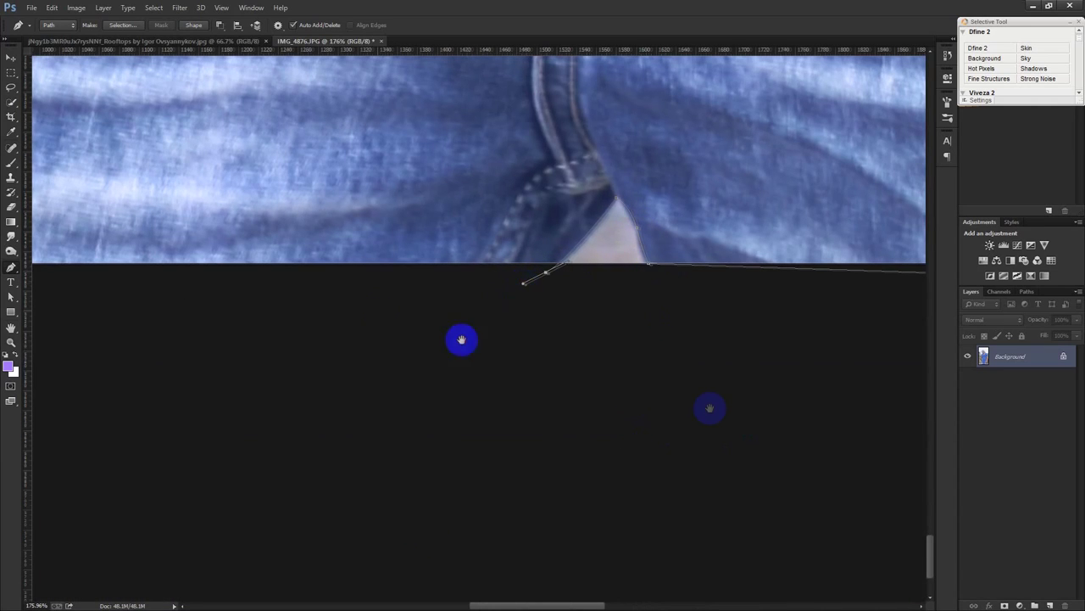
scroll(551, 374, up, 3)
scroll(594, 390, left, 10)
scroll(580, 513, down, 3)
scroll(588, 484, down, 3)
scroll(613, 478, down, 3)
scroll(628, 490, down, 1)
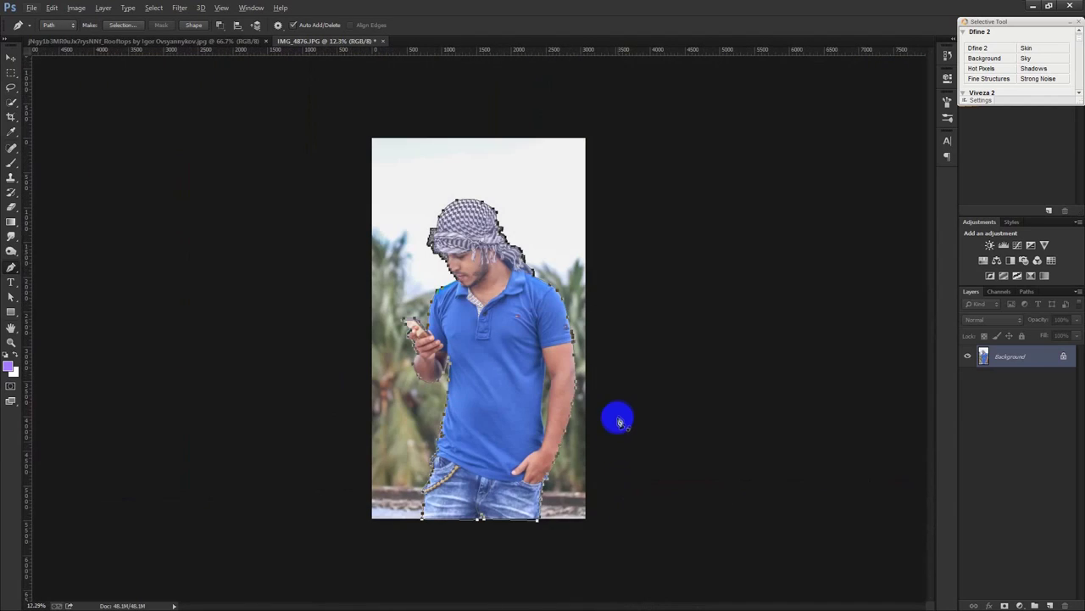
key(ctrl+shift+i)
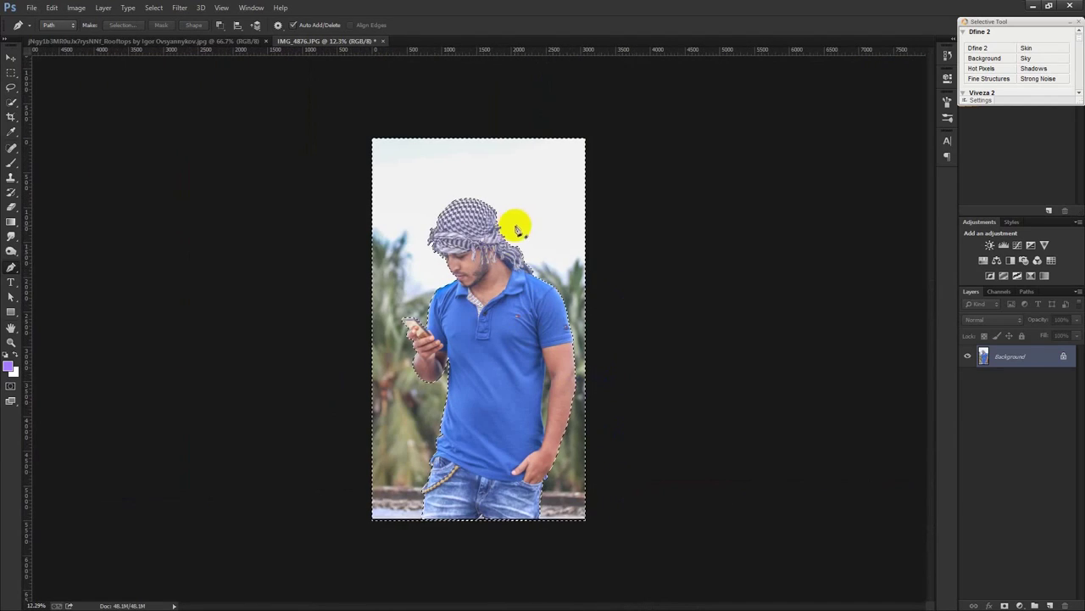
click(337, 86)
click(227, 30)
Combine the path shapes and unlock the Background into an editable Layer 0.
click(236, 52)
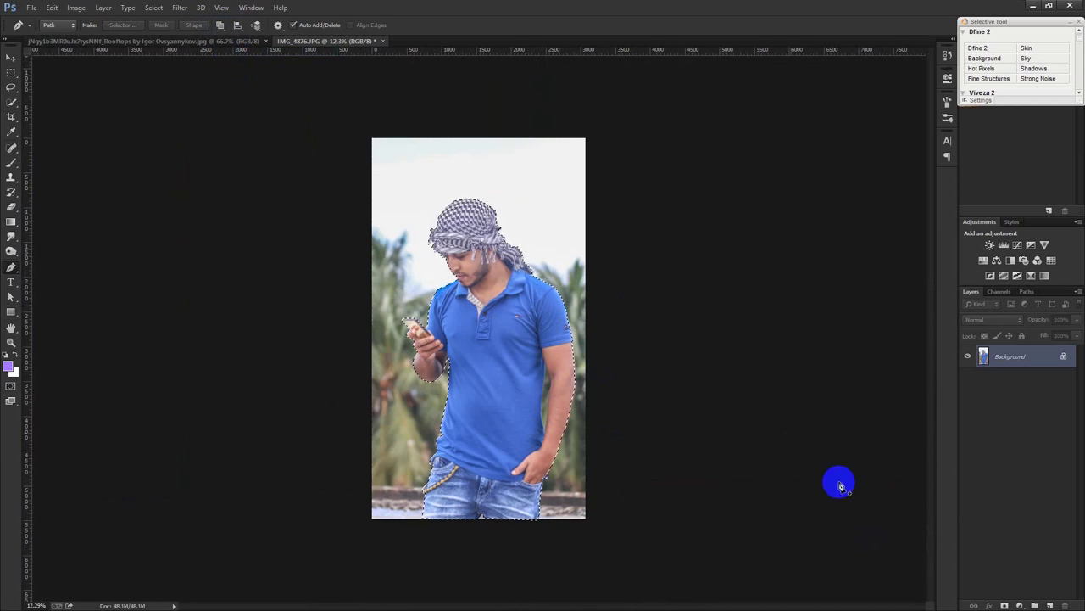
click(1003, 601)
scroll(520, 212, up, 5)
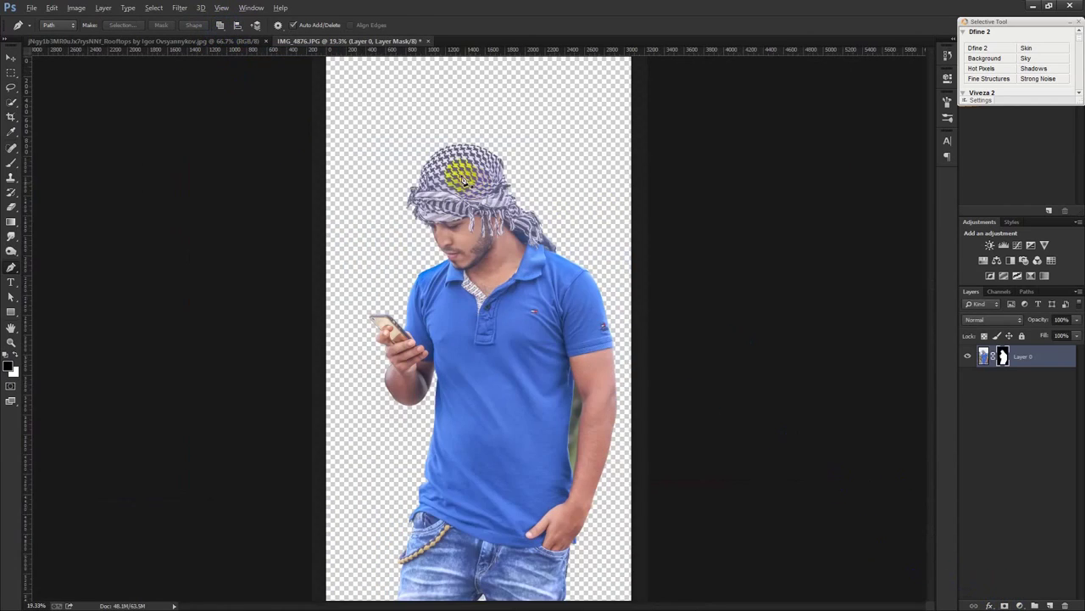
scroll(513, 175, up, 1)
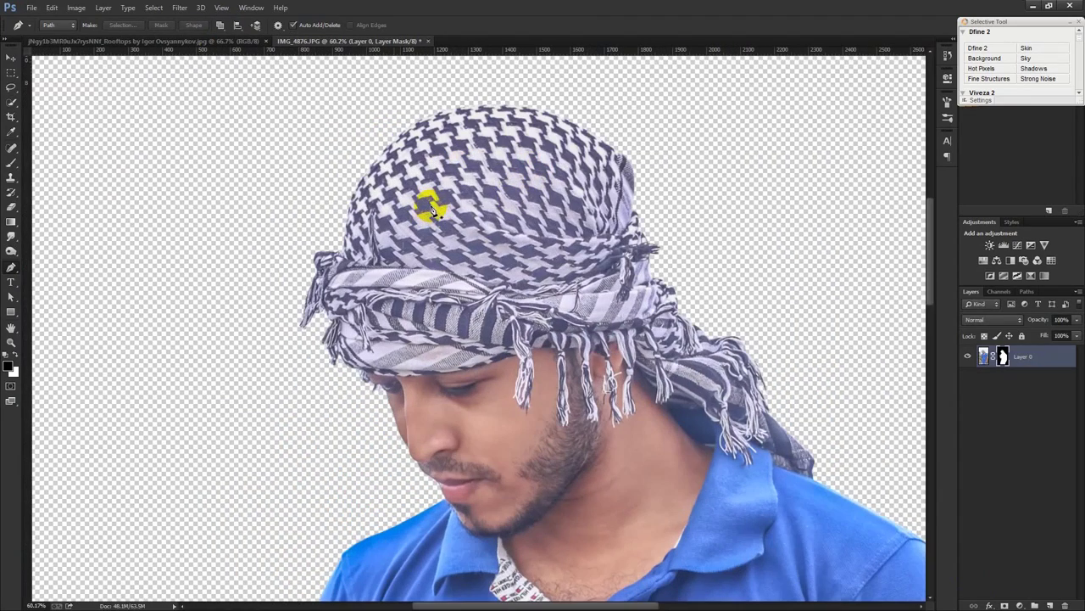
Refine the mask along the face and headscarf edges, raise Contrast, Shift Edge -7, and apply.
right_click(1004, 356)
click(984, 447)
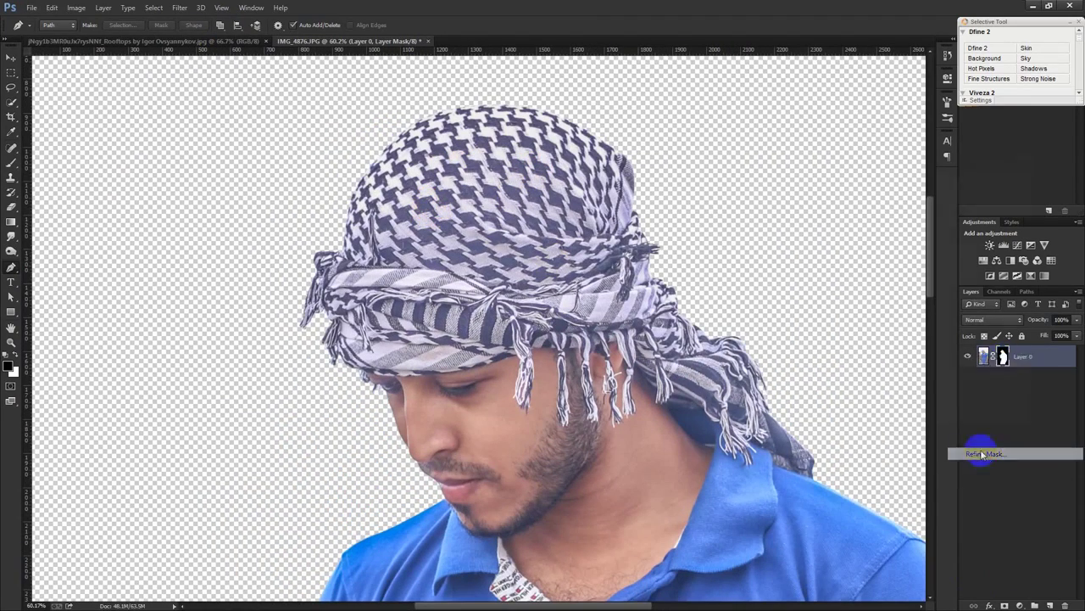
drag(434, 503, 377, 395)
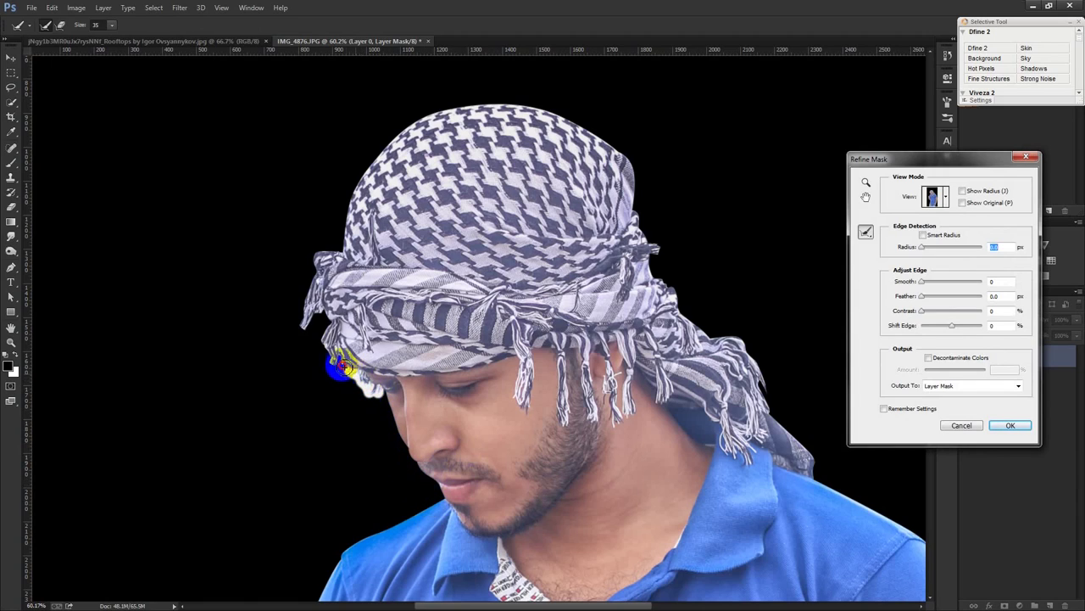
mouse_move(329, 362)
mouse_down()
mouse_move(303, 322)
mouse_move(312, 280)
mouse_up()
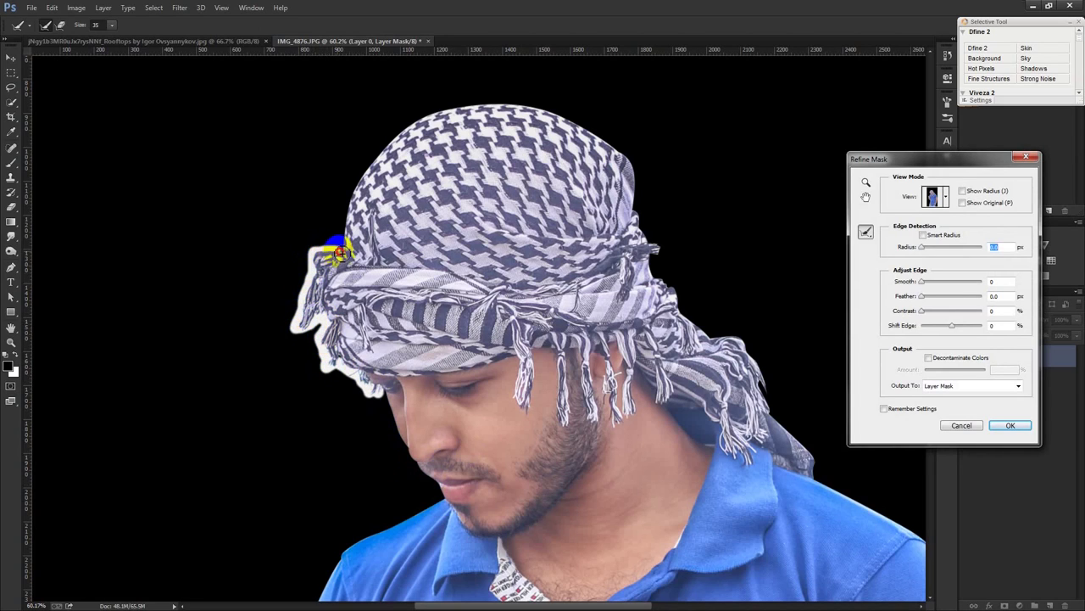
drag(341, 263, 388, 261)
mouse_move(555, 326)
mouse_down()
mouse_move(758, 375)
mouse_move(777, 413)
mouse_move(752, 346)
mouse_move(728, 335)
mouse_move(659, 254)
mouse_move(673, 292)
mouse_move(769, 360)
mouse_up()
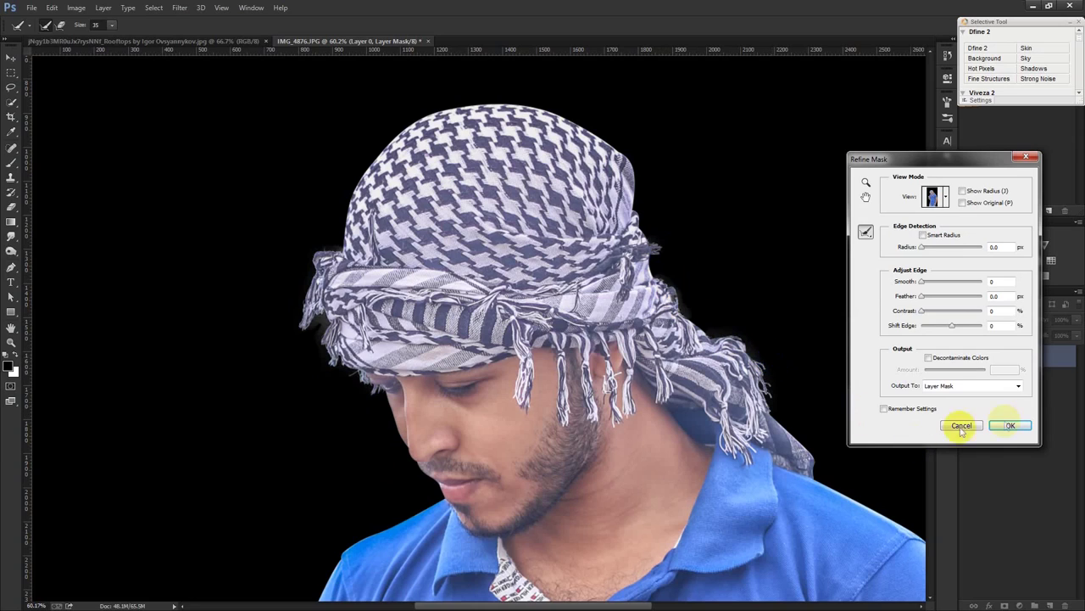
click(929, 312)
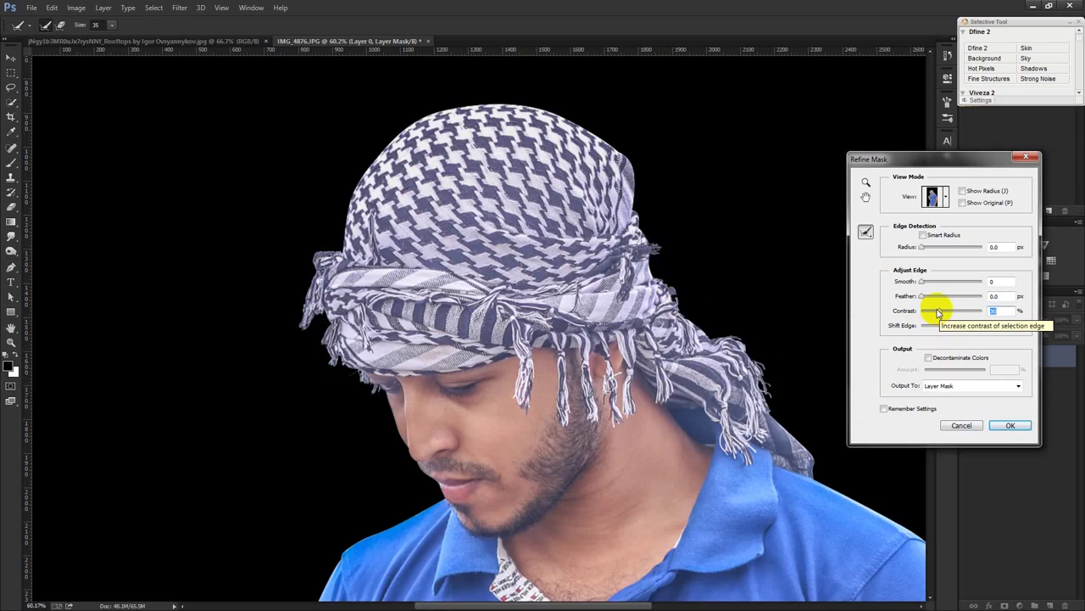
click(1011, 425)
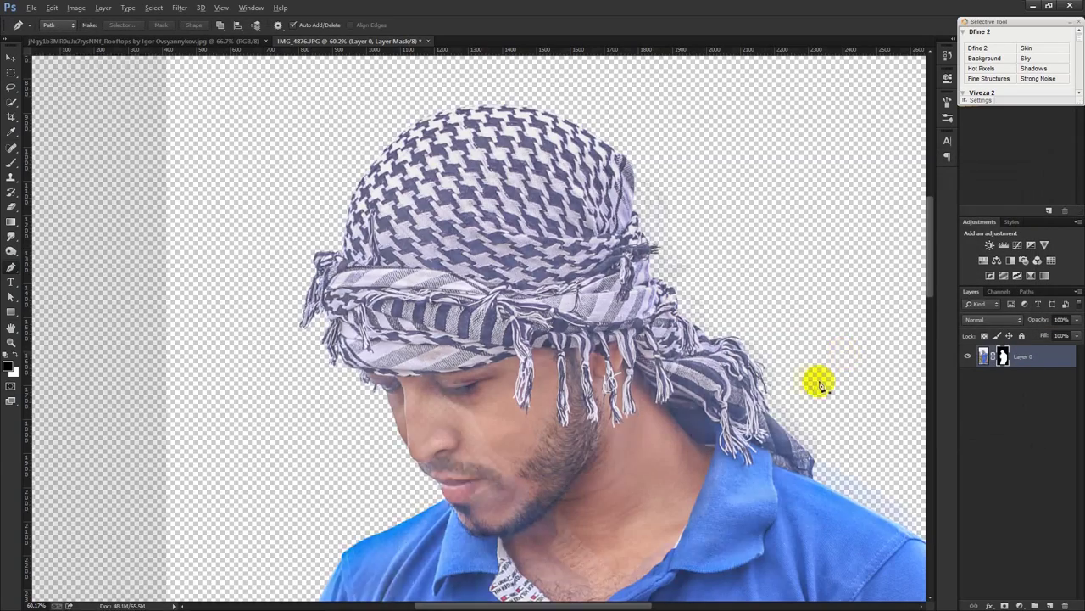
Turn the traced arm-gap path into a selection and fill the mask with black to hide it.
scroll(817, 383, down, 3)
scroll(788, 390, down, 2)
scroll(548, 458, up, 2)
scroll(560, 477, up, 2)
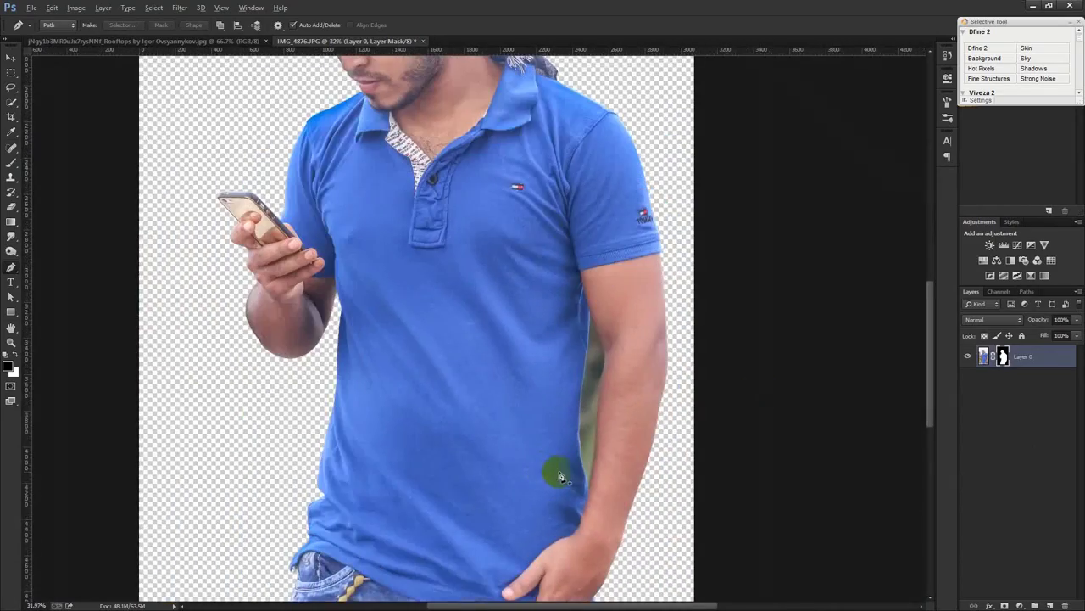
scroll(618, 527, up, 3)
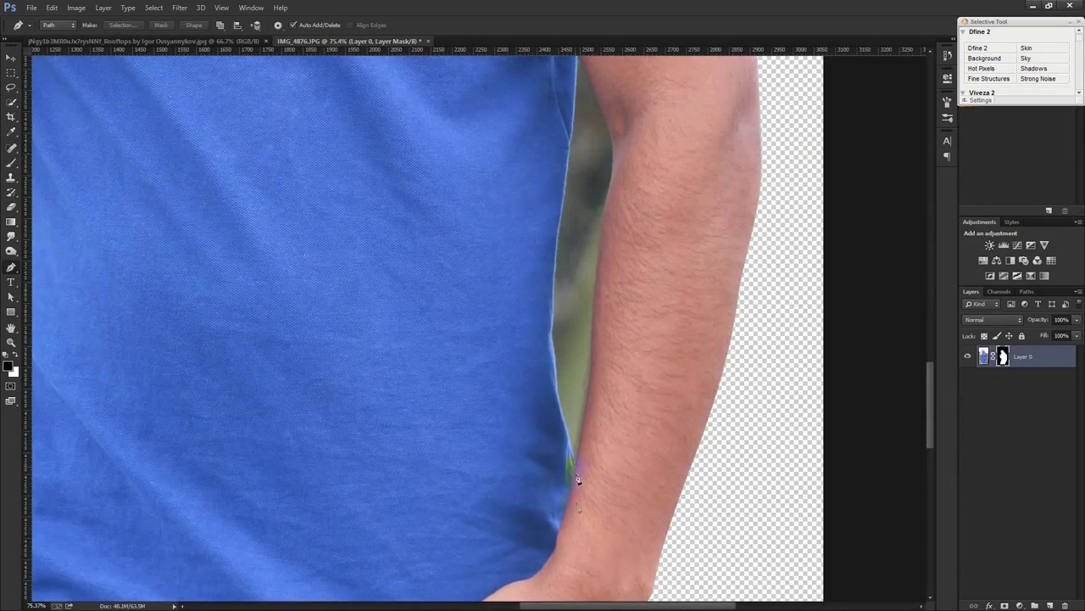
scroll(584, 476, up, 2)
scroll(586, 473, up, 1)
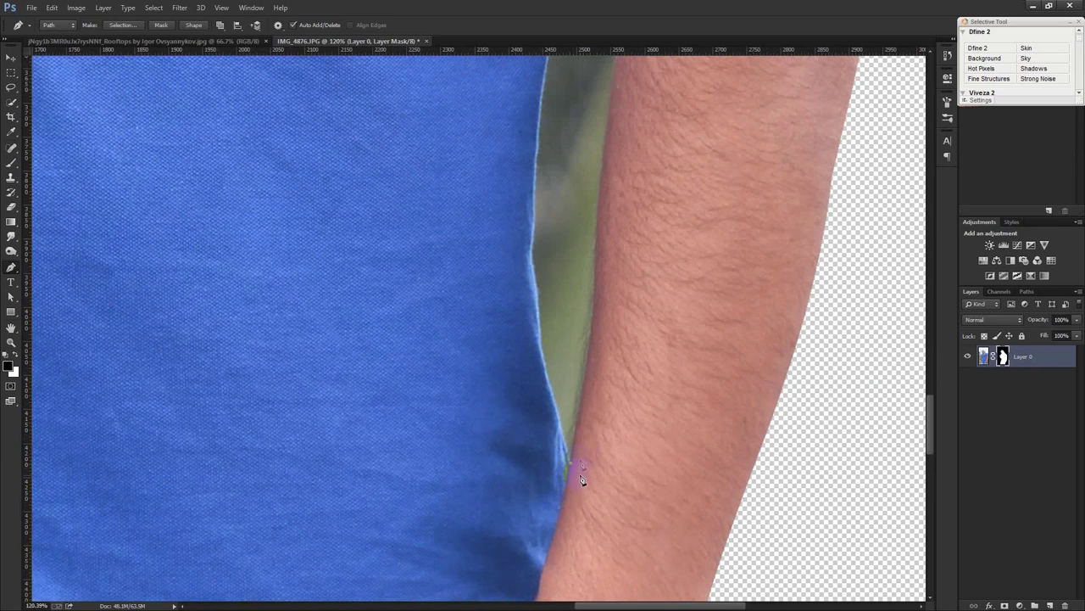
scroll(543, 320, down, 3)
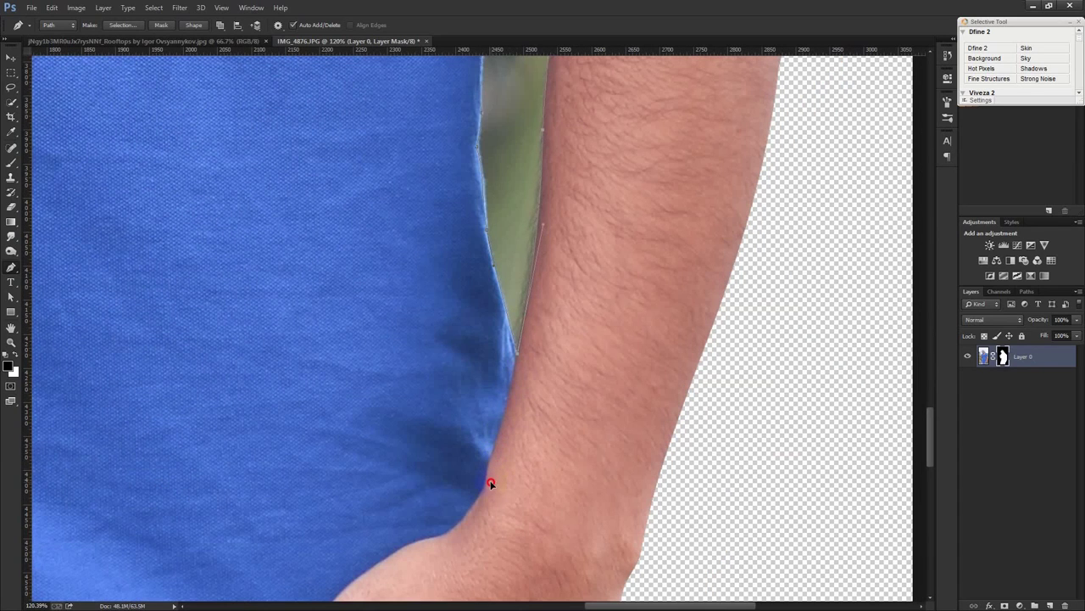
key(ctrl+Return)
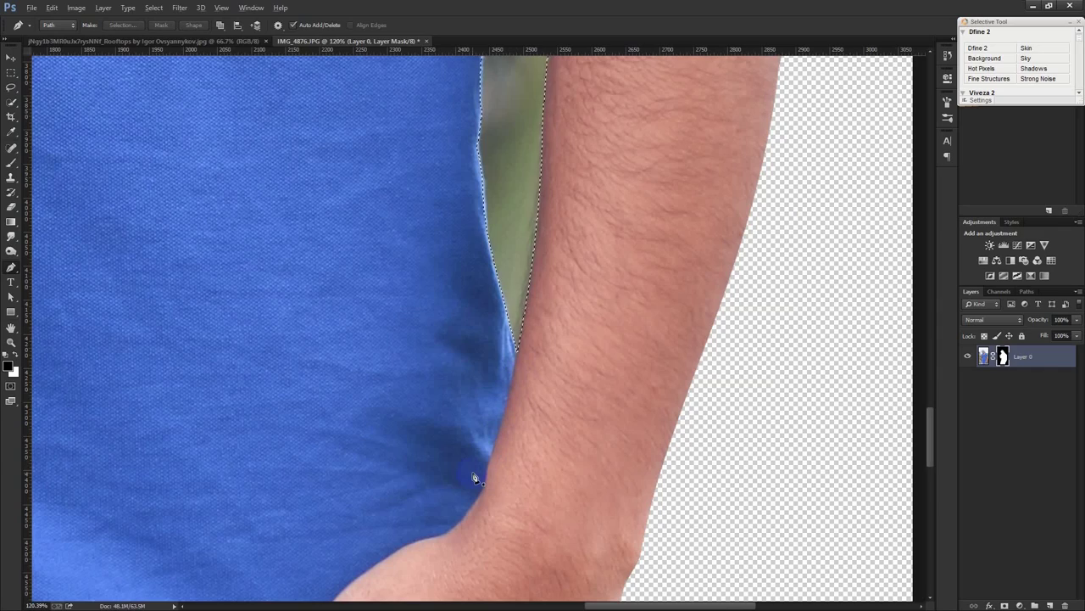
key(alt+BackSpace)
scroll(503, 470, down, 2)
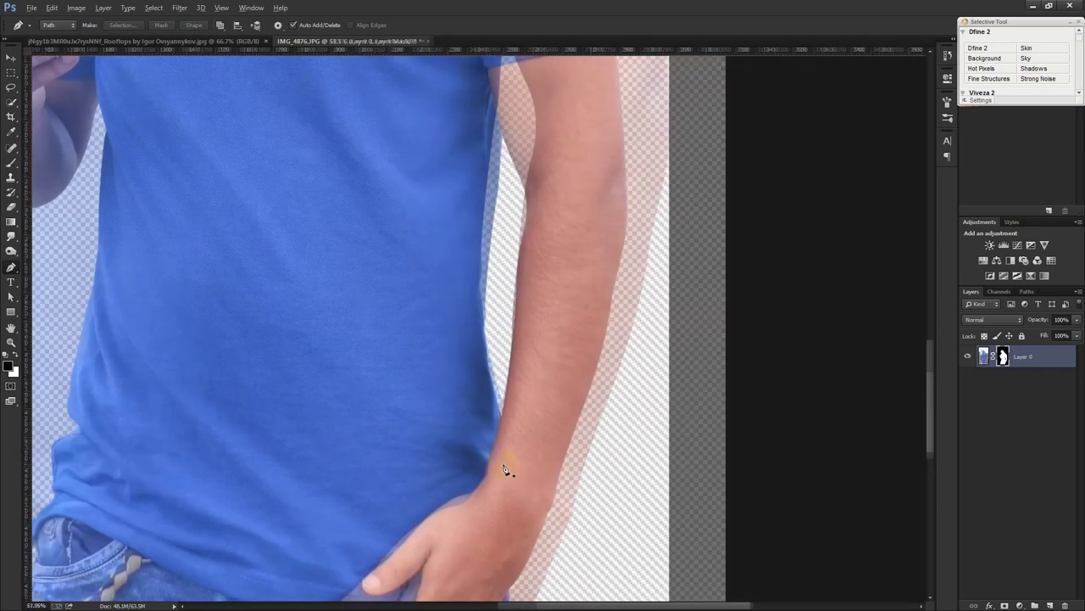
scroll(503, 471, down, 2)
scroll(465, 431, down, 1)
scroll(456, 417, down, 1)
Create a new blank 1920 x 1080 document.
click(11, 58)
click(31, 8)
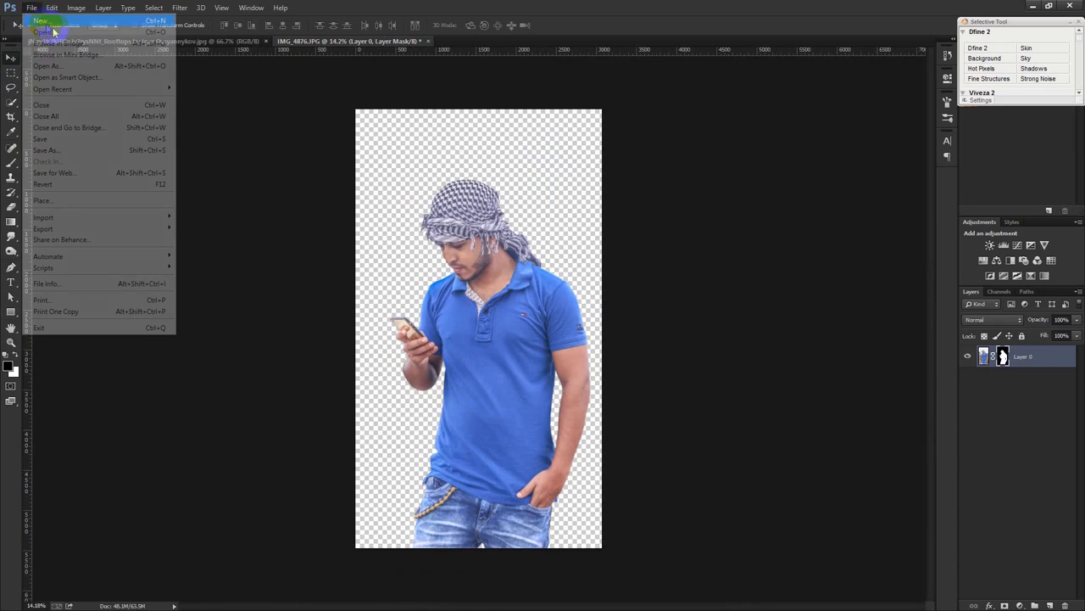
click(41, 21)
click(454, 210)
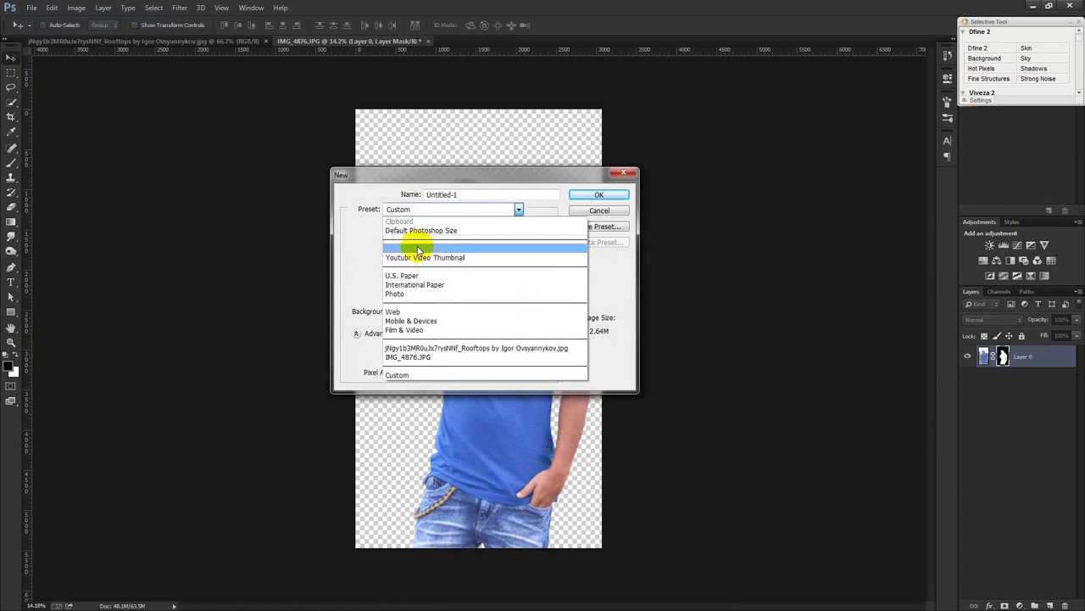
click(417, 250)
click(585, 194)
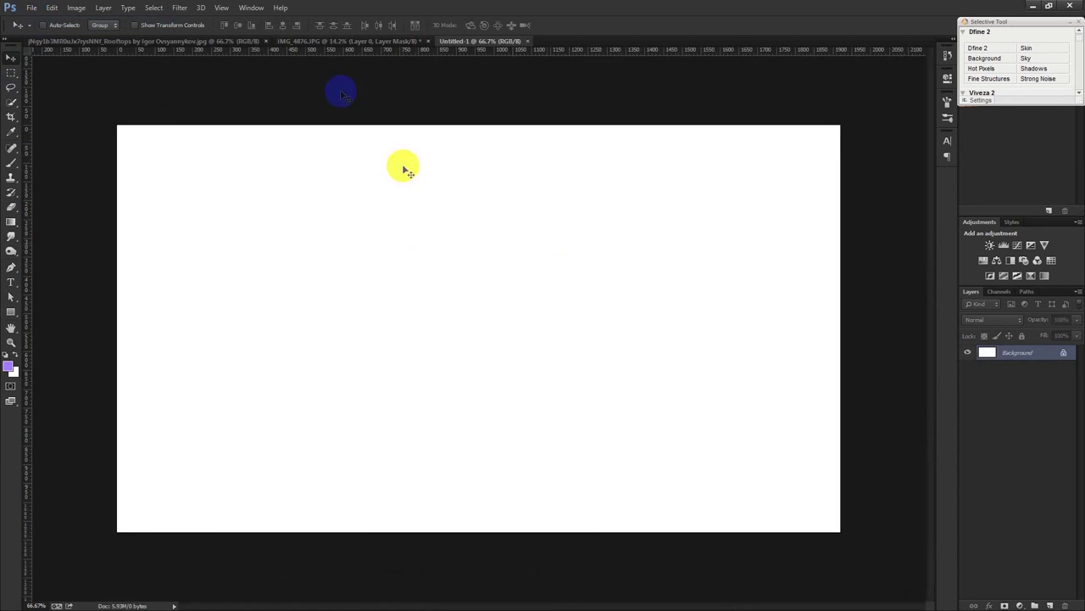
Drag the Rooftops photo into Untitled-1 as Layer 1 and position it to fill the canvas.
click(196, 42)
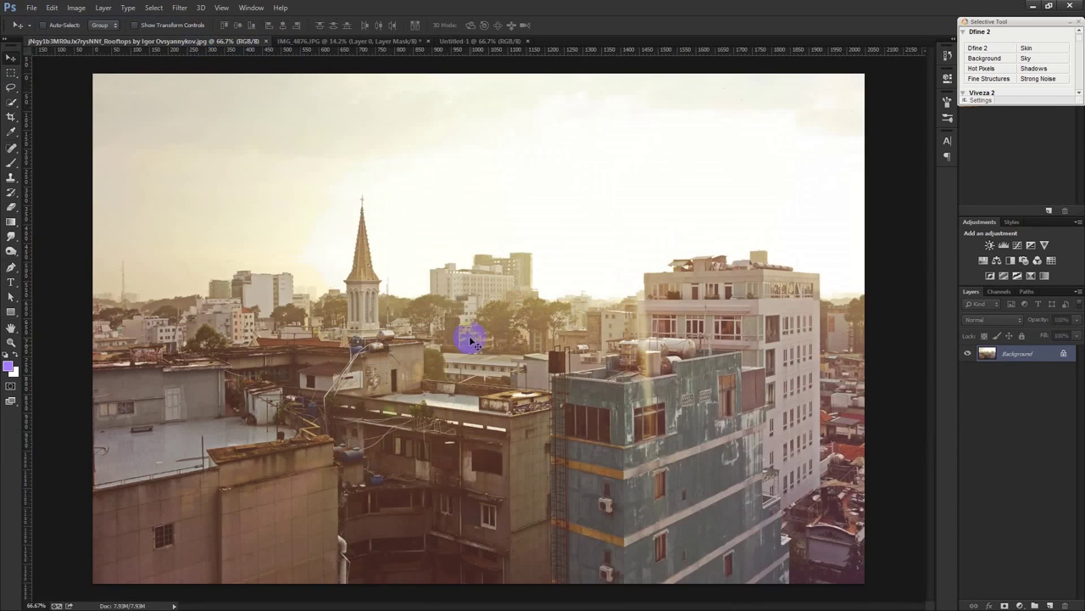
drag(452, 276, 489, 206)
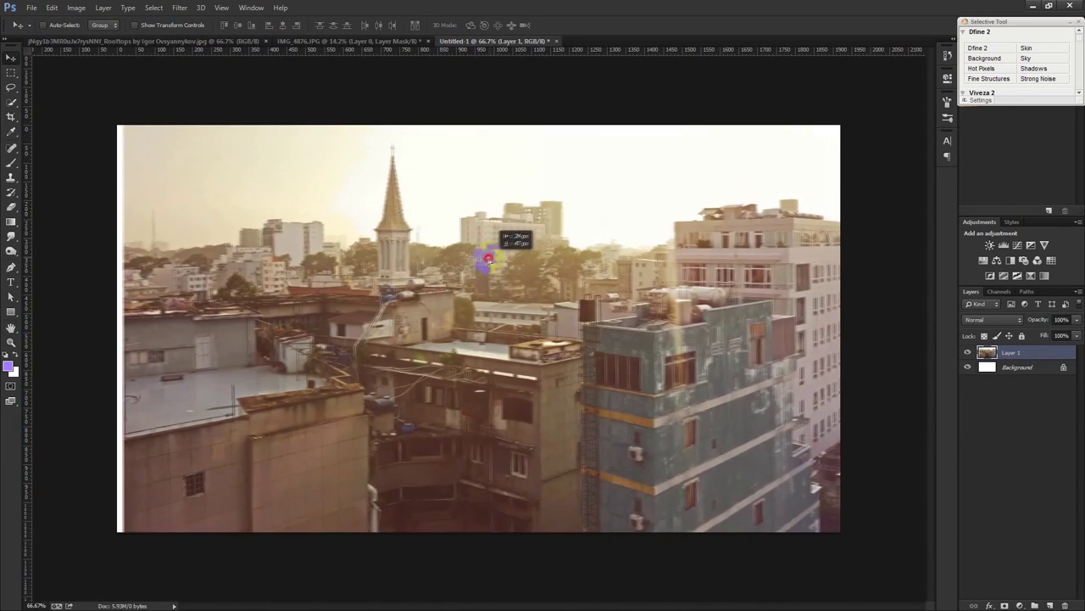
drag(490, 206, 472, 222)
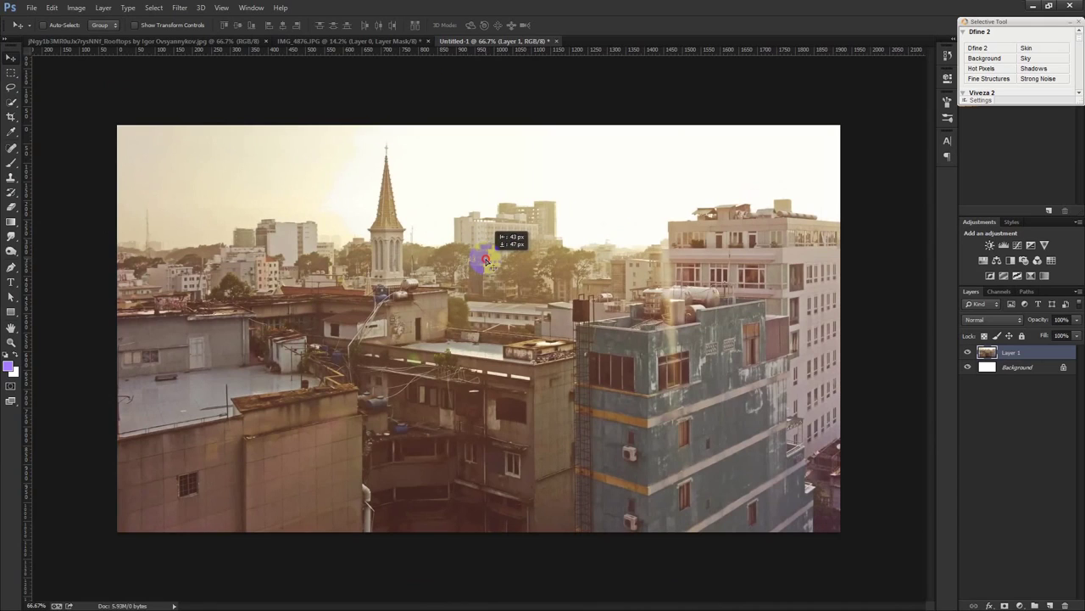
click(178, 9)
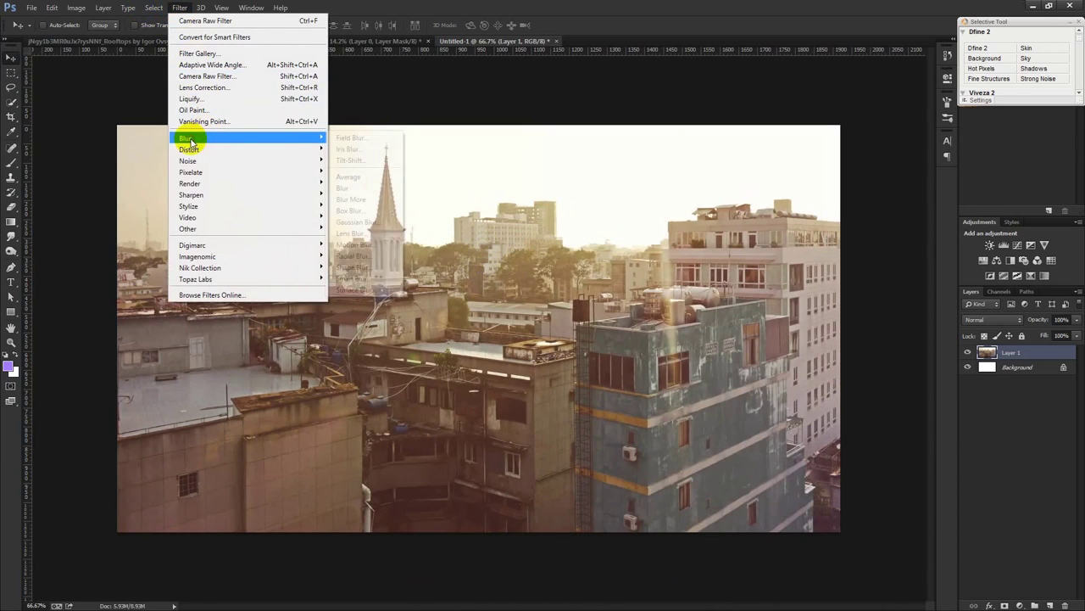
mouse_move(246, 137)
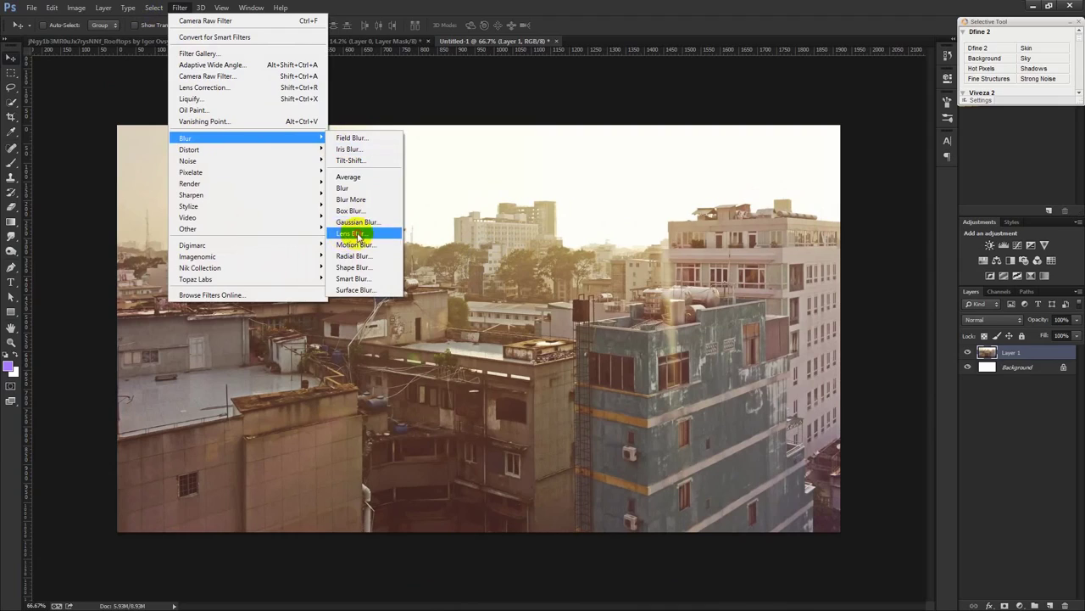
Apply a strong Lens Blur to the city layer and shift it down to cover the white strip.
click(356, 234)
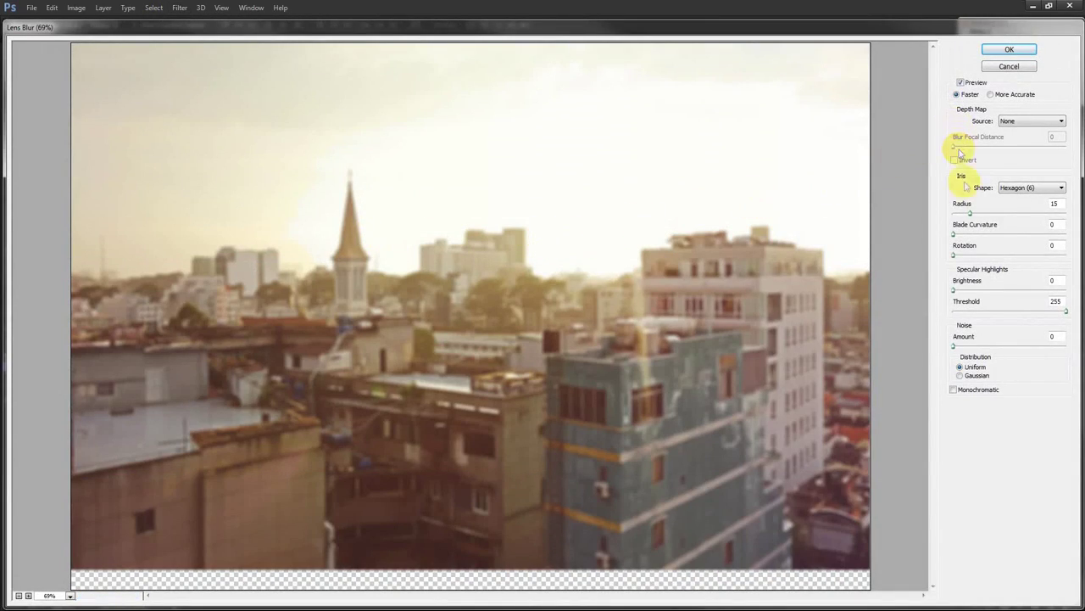
drag(971, 214, 982, 215)
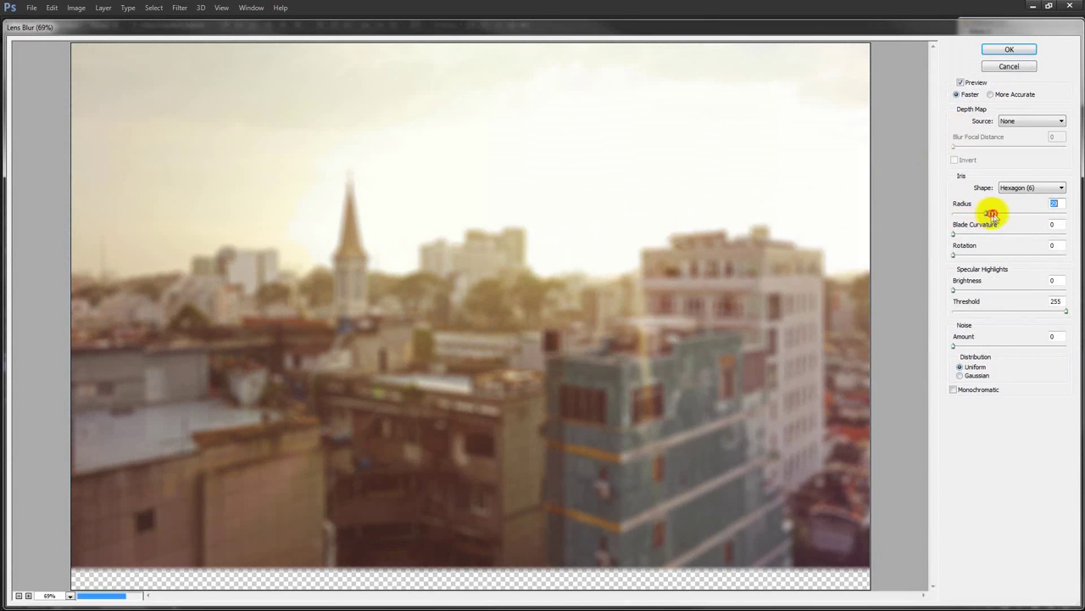
drag(1000, 215, 1002, 218)
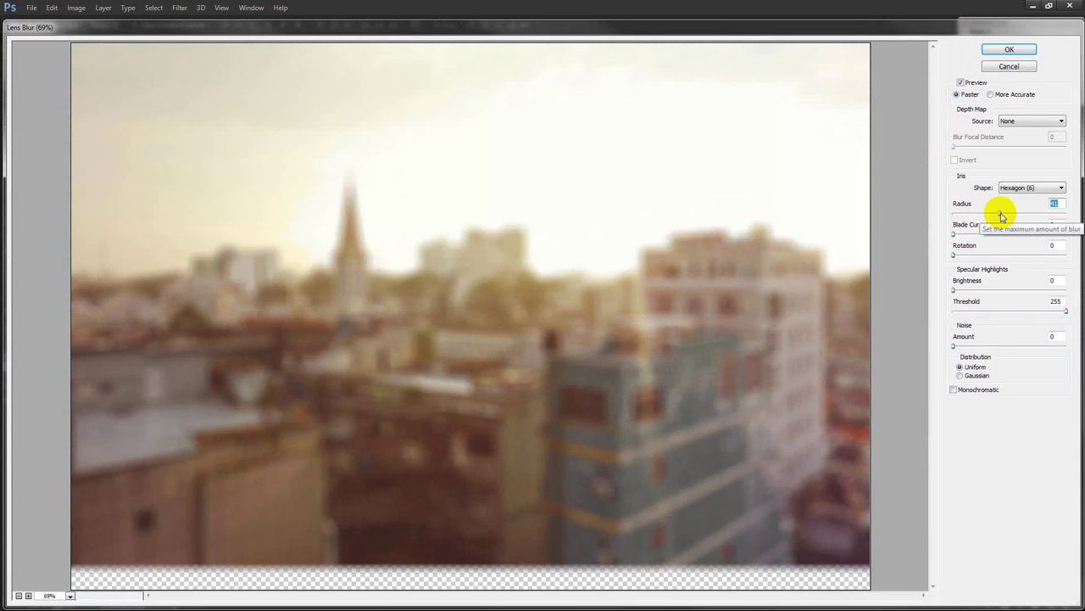
drag(1001, 215, 1004, 215)
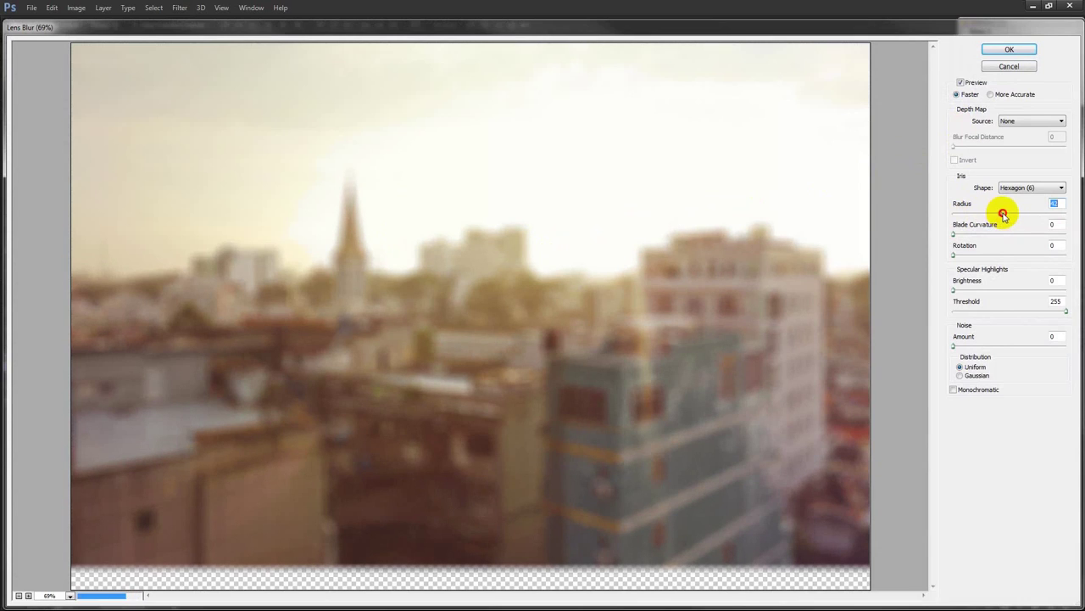
click(1007, 52)
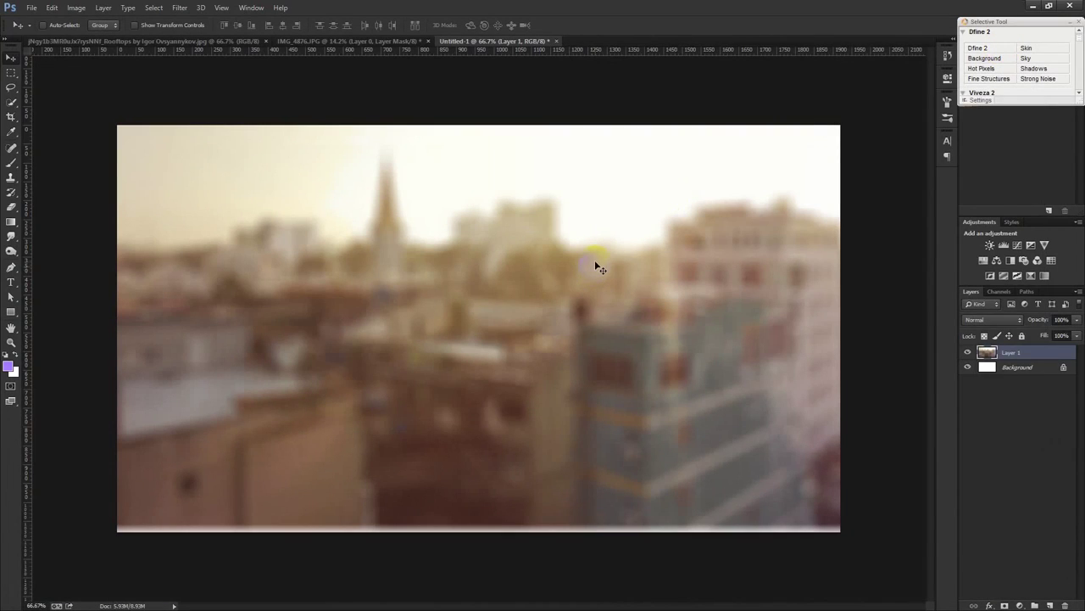
drag(595, 263, 602, 277)
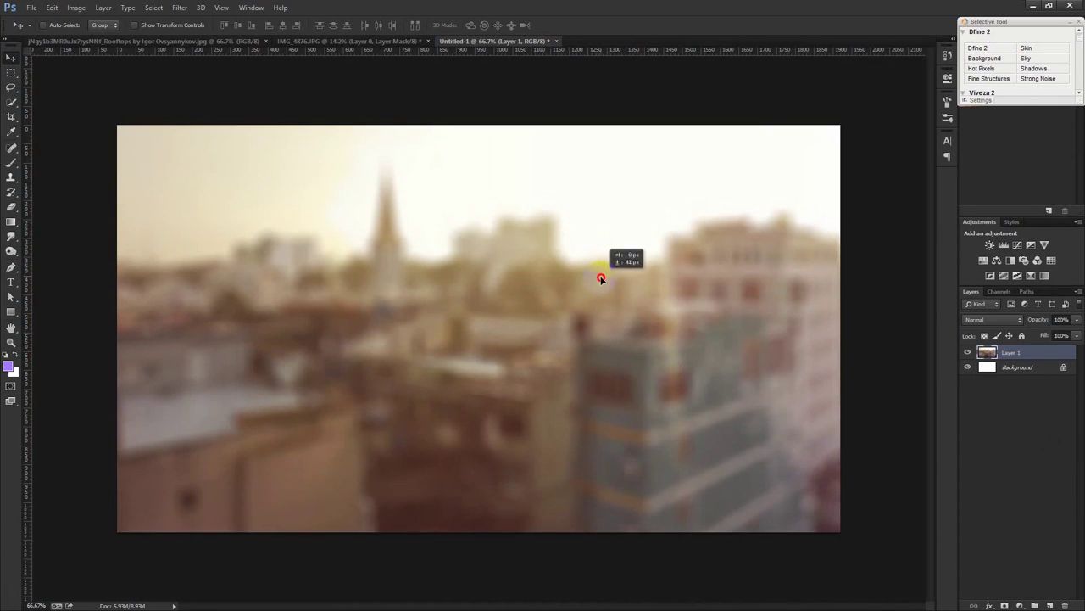
Apply Shadows/Highlights with Shadows at 35% to the blurred city layer after comparing the preview.
click(77, 7)
mouse_move(93, 37)
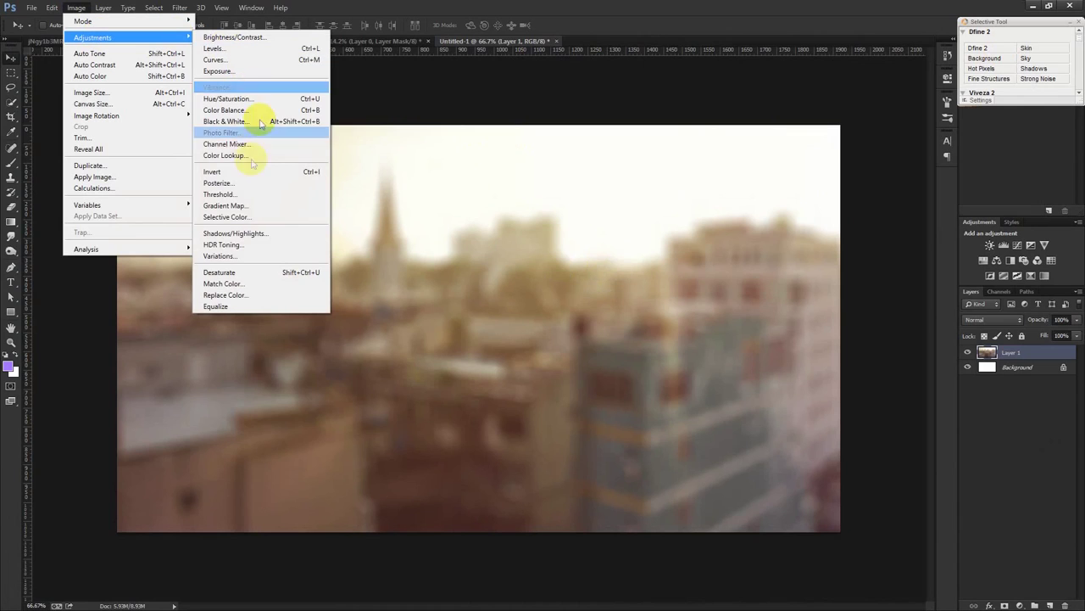
click(232, 232)
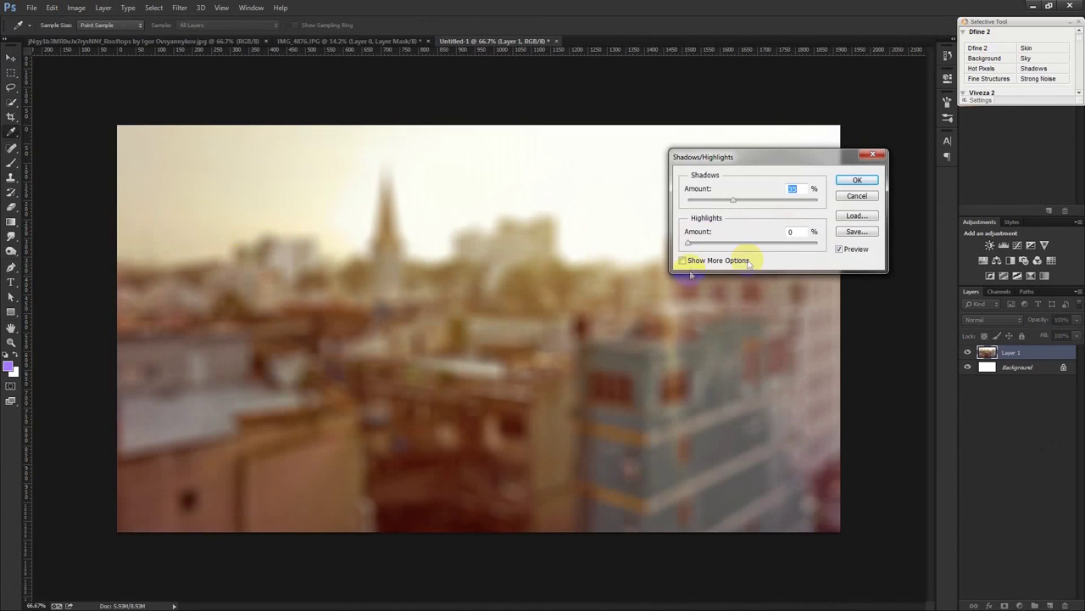
click(840, 250)
click(840, 250)
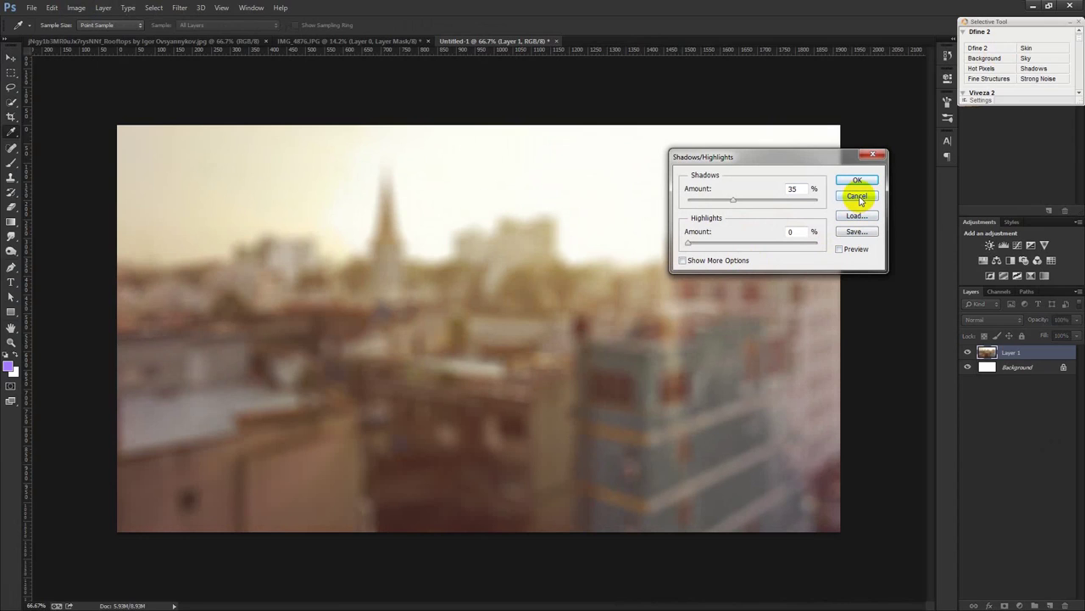
click(839, 249)
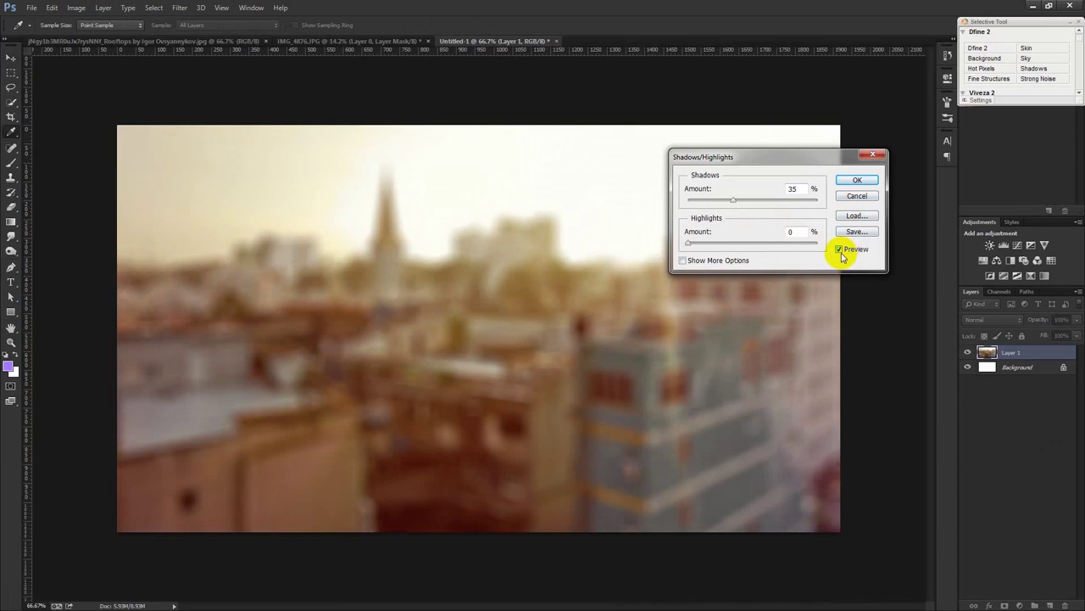
click(856, 182)
Drag the cut-out man into Untitled-1 and convert his layer to a Smart Object.
key(v)
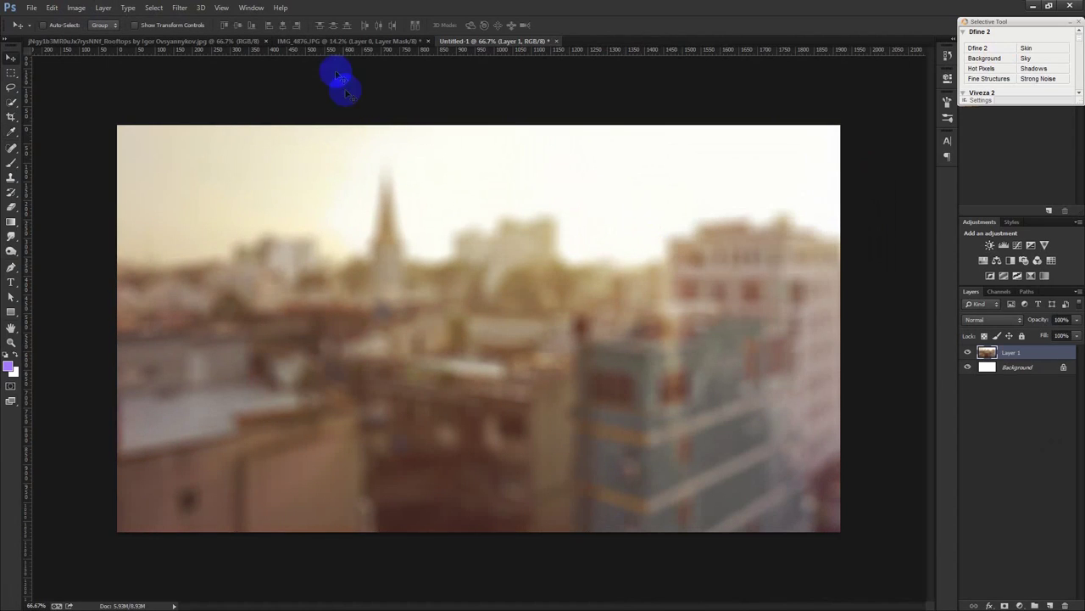
click(328, 42)
mouse_move(458, 212)
mouse_down()
mouse_move(453, 42)
mouse_move(497, 151)
mouse_up()
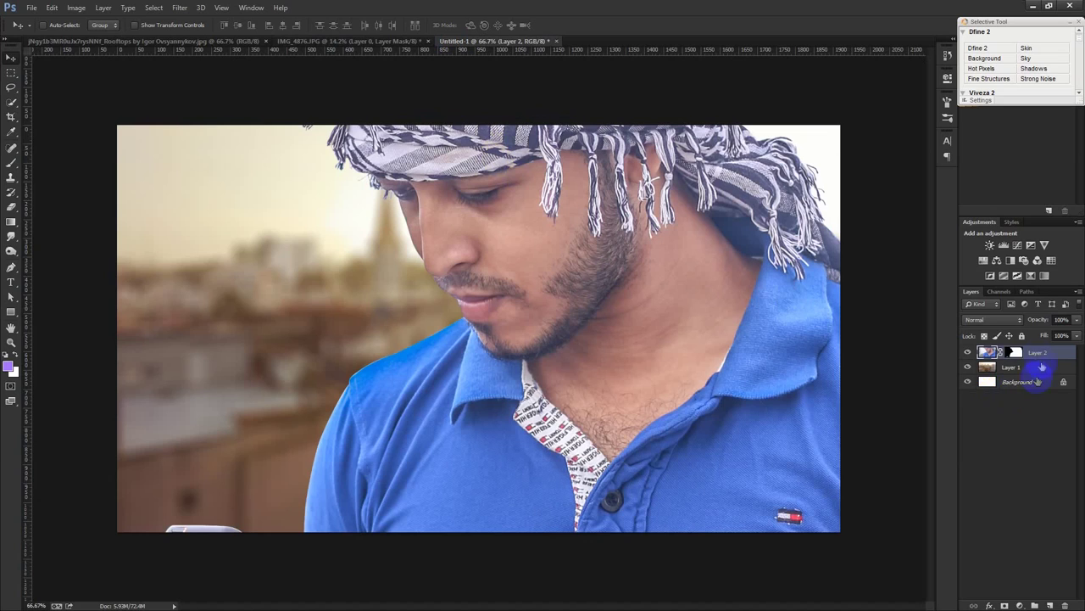
right_click(1035, 353)
click(926, 227)
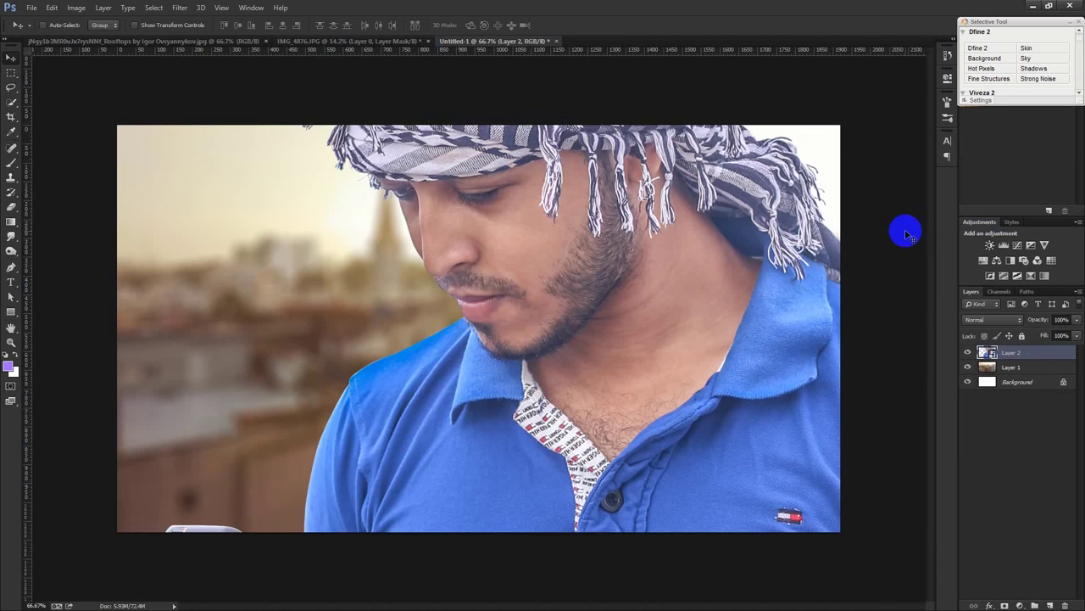
Scale the man to about 23%, tilt him slightly, and centre him on the canvas.
key(ctrl+t)
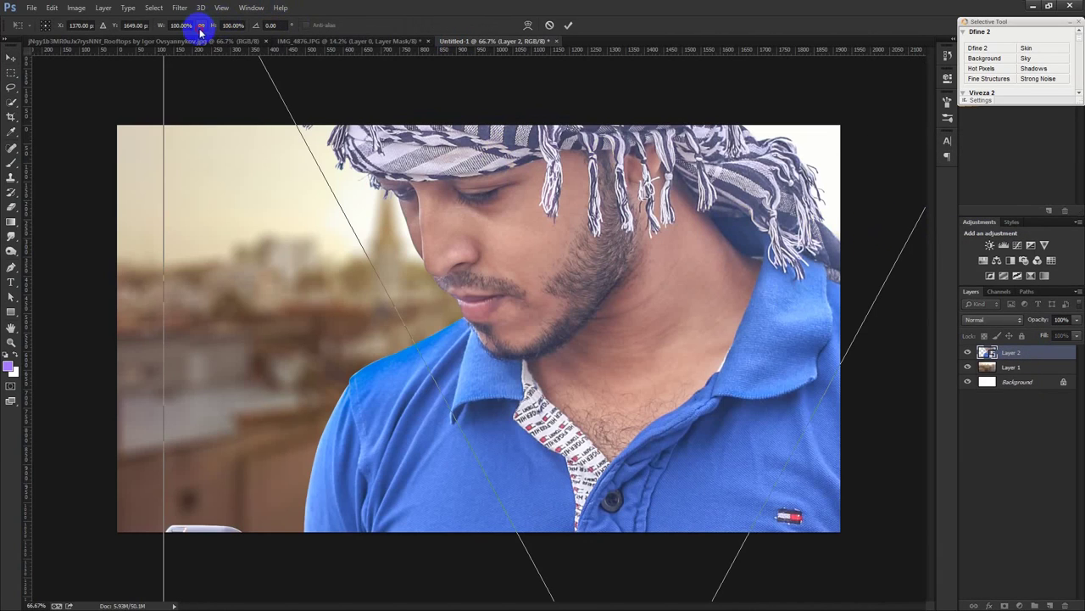
mouse_move(161, 24)
mouse_down()
mouse_move(138, 25)
mouse_move(116, 60)
mouse_up()
drag(618, 569, 480, 201)
drag(492, 241, 530, 234)
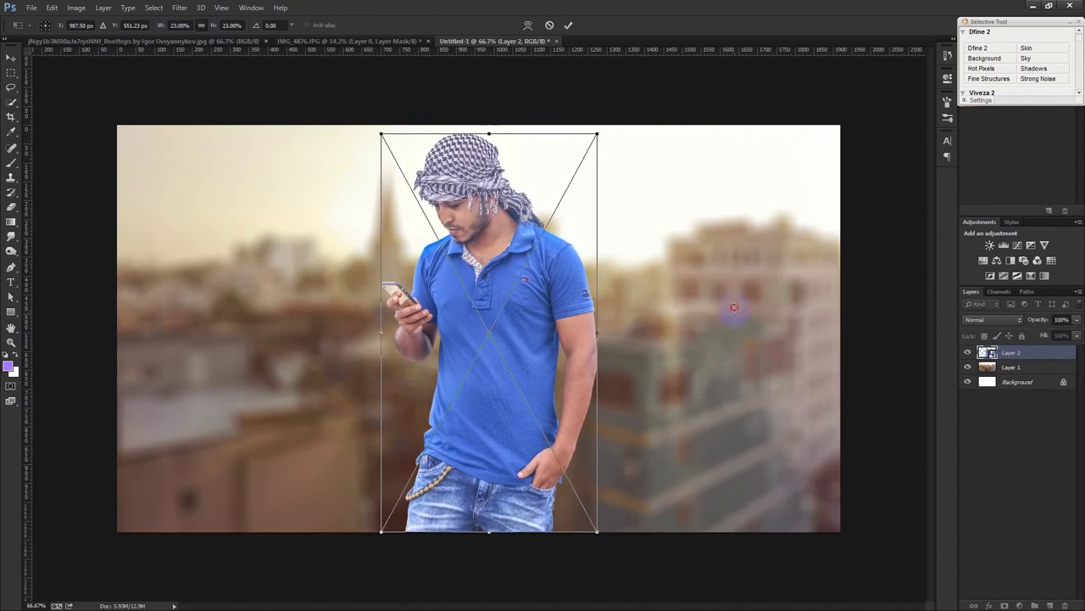
drag(734, 310, 732, 300)
drag(550, 312, 538, 329)
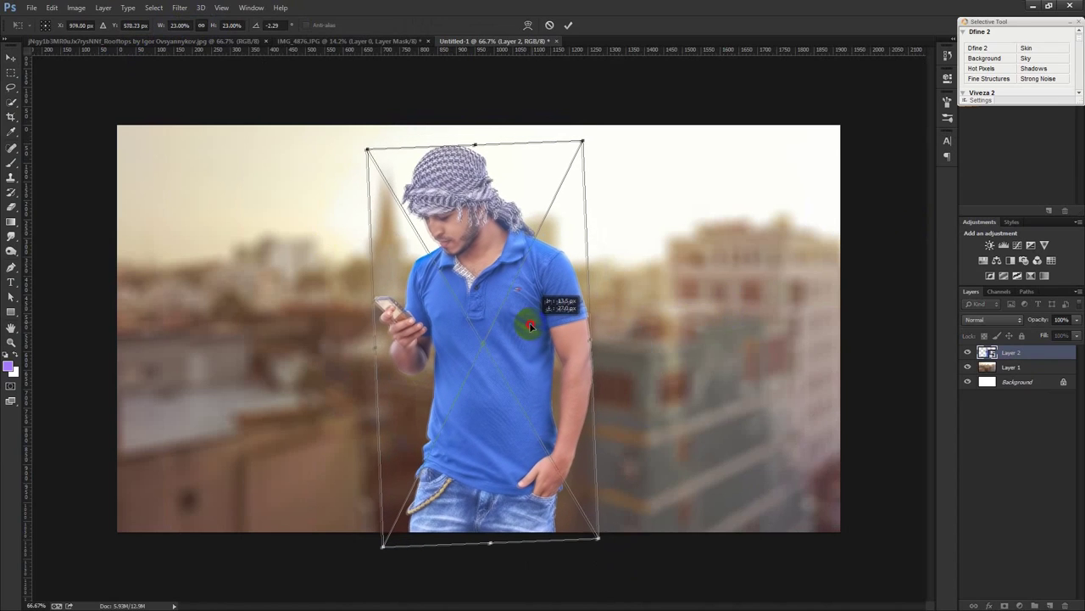
drag(678, 333, 679, 328)
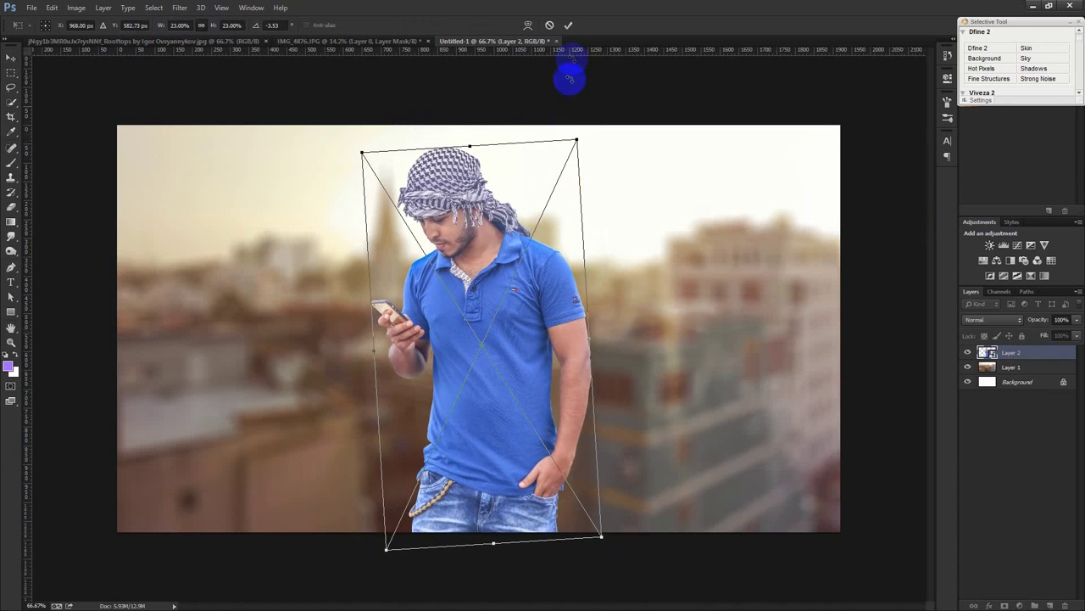
click(568, 25)
drag(507, 239, 503, 242)
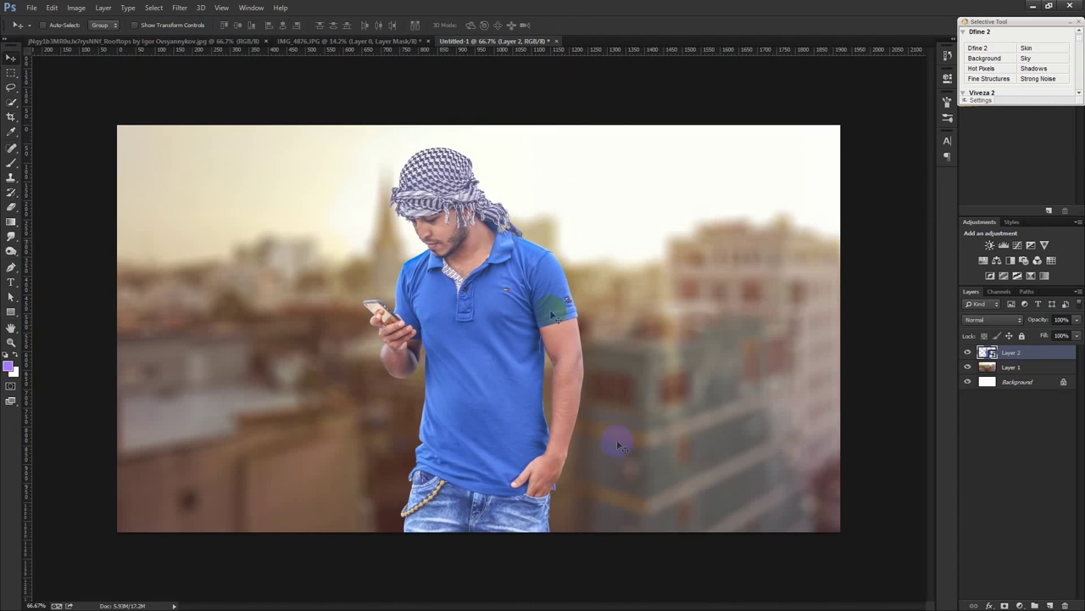
scroll(566, 421, up, 2)
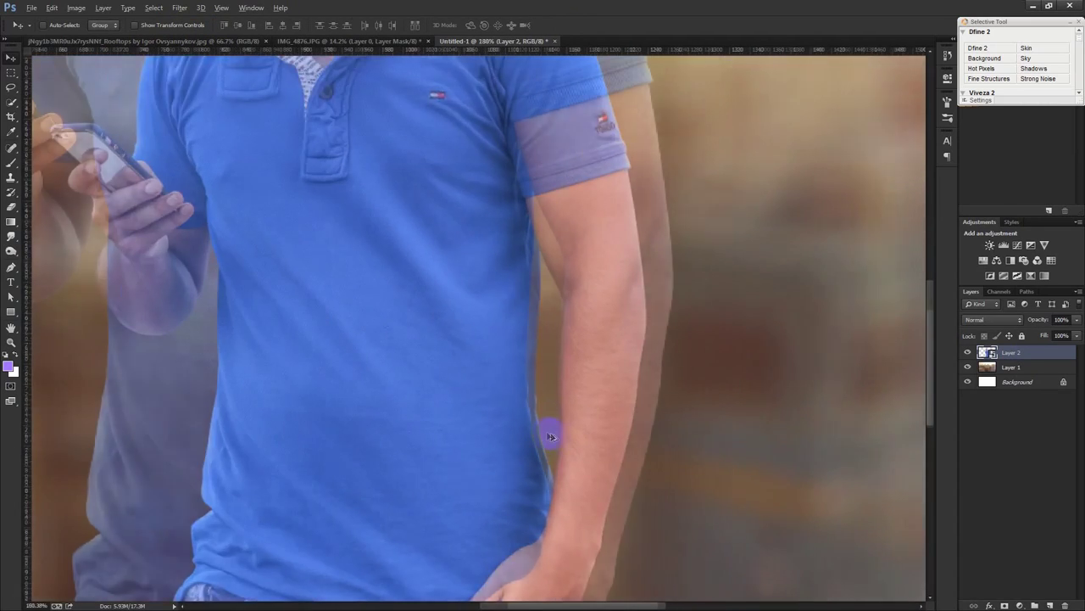
scroll(547, 433, down, 3)
scroll(547, 433, down, 2)
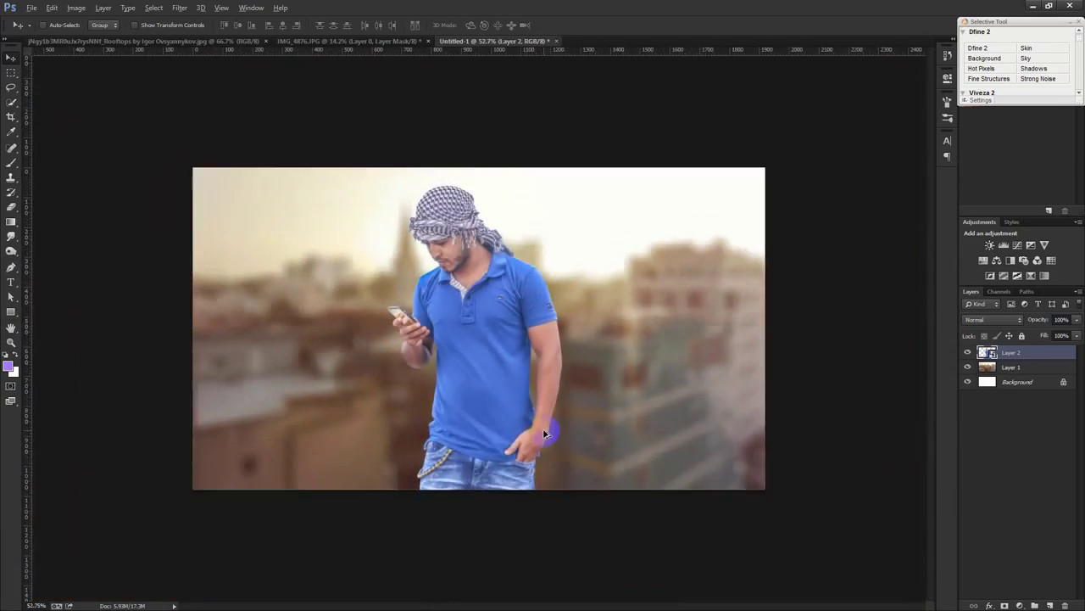
scroll(546, 433, up, 1)
scroll(546, 434, down, 1)
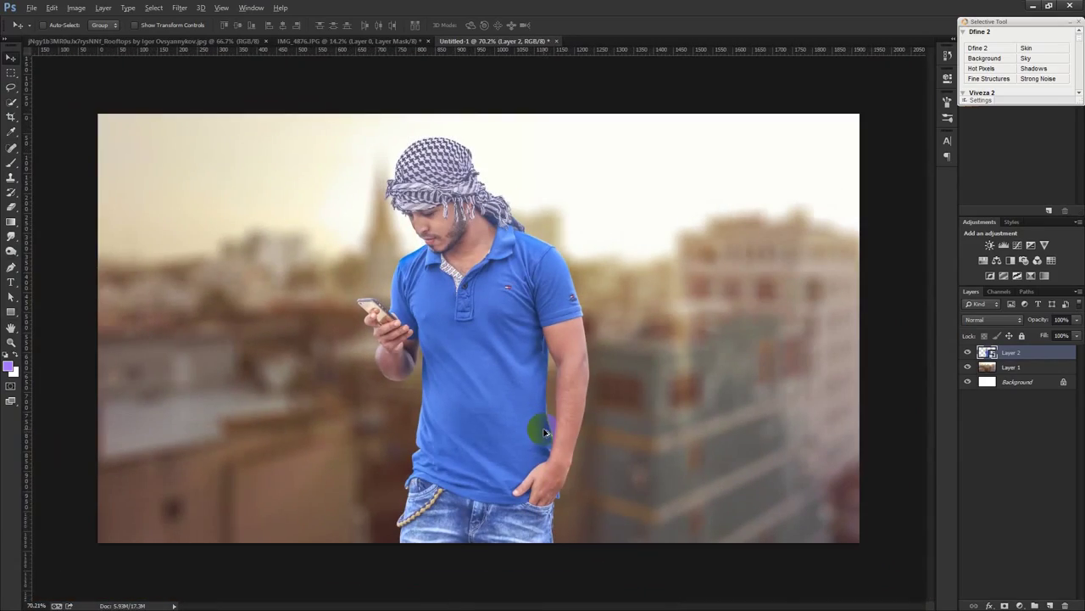
scroll(546, 434, up, 1)
scroll(551, 435, up, 2)
scroll(558, 435, up, 2)
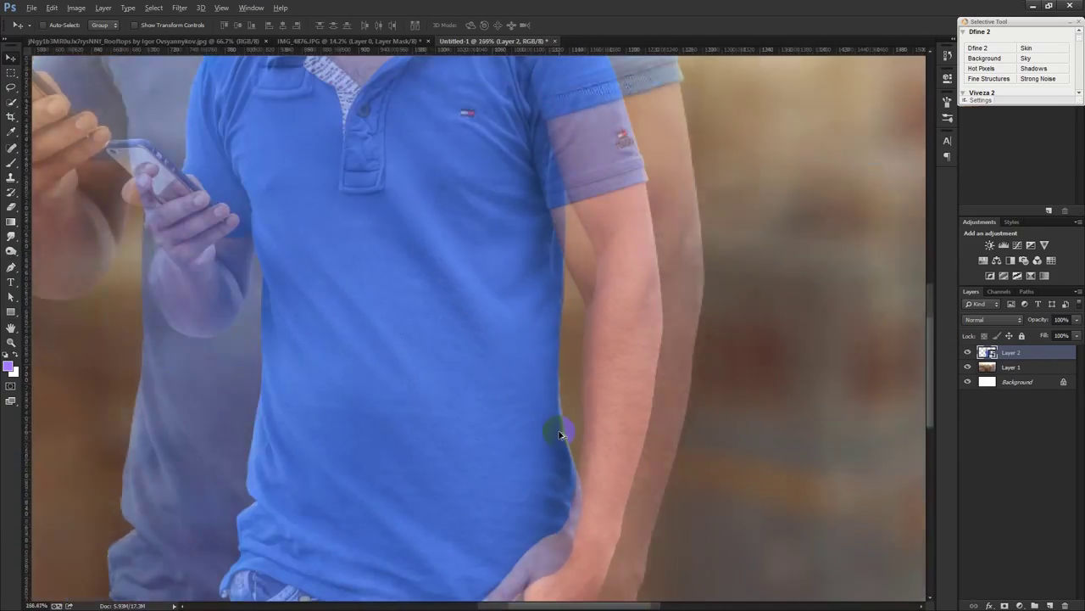
scroll(559, 435, down, 2)
scroll(559, 435, down, 1)
scroll(560, 435, down, 1)
scroll(560, 435, up, 1)
right_click(1019, 352)
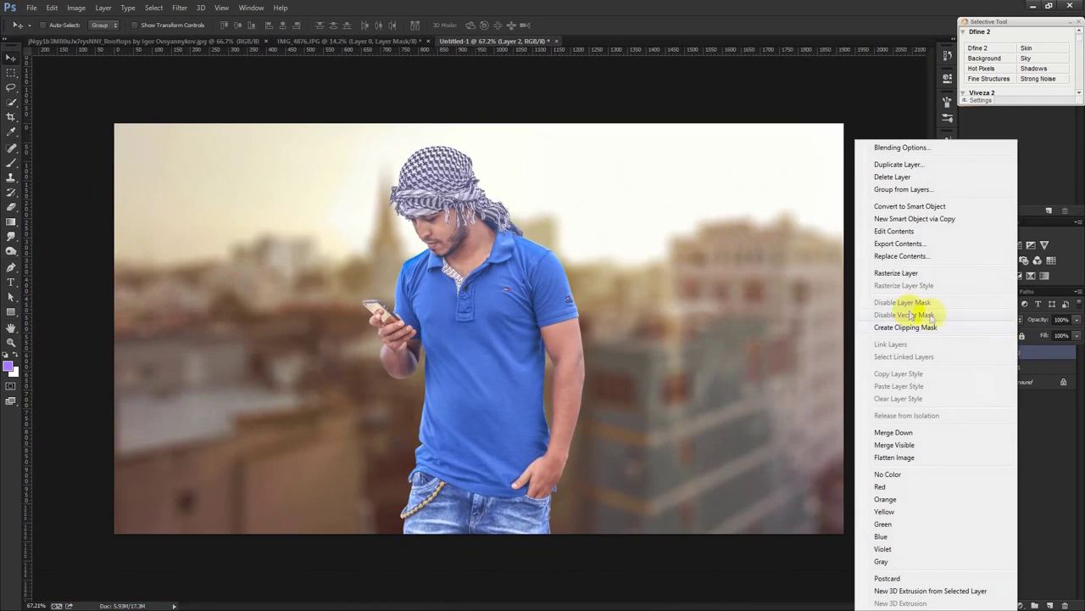
Rasterize the man's layer and apply a warming midtones Color Balance (red +16, yellow -27).
click(896, 271)
click(76, 8)
mouse_move(92, 38)
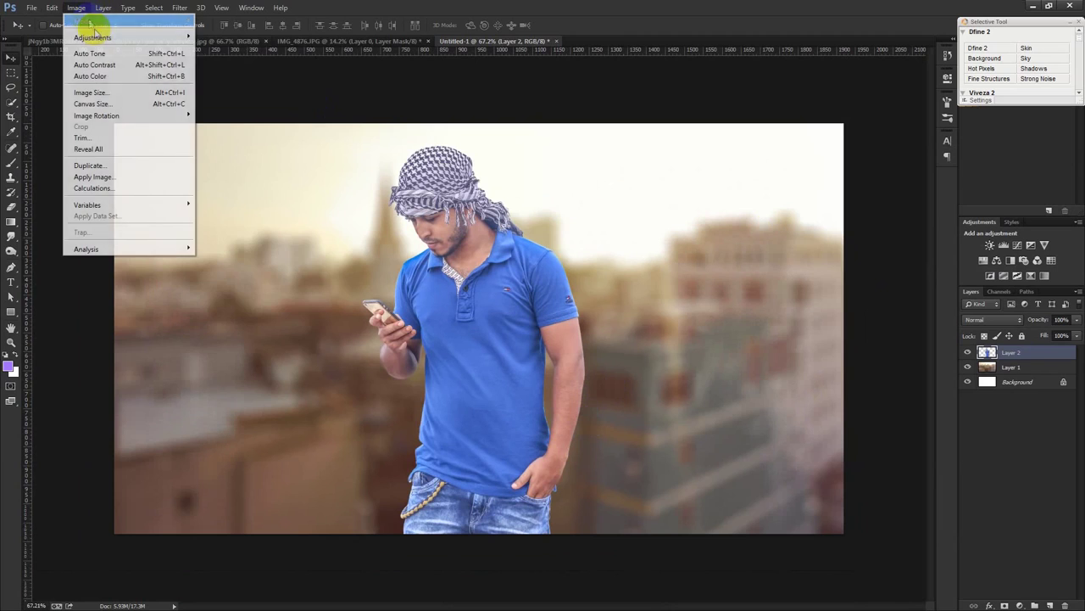
click(297, 110)
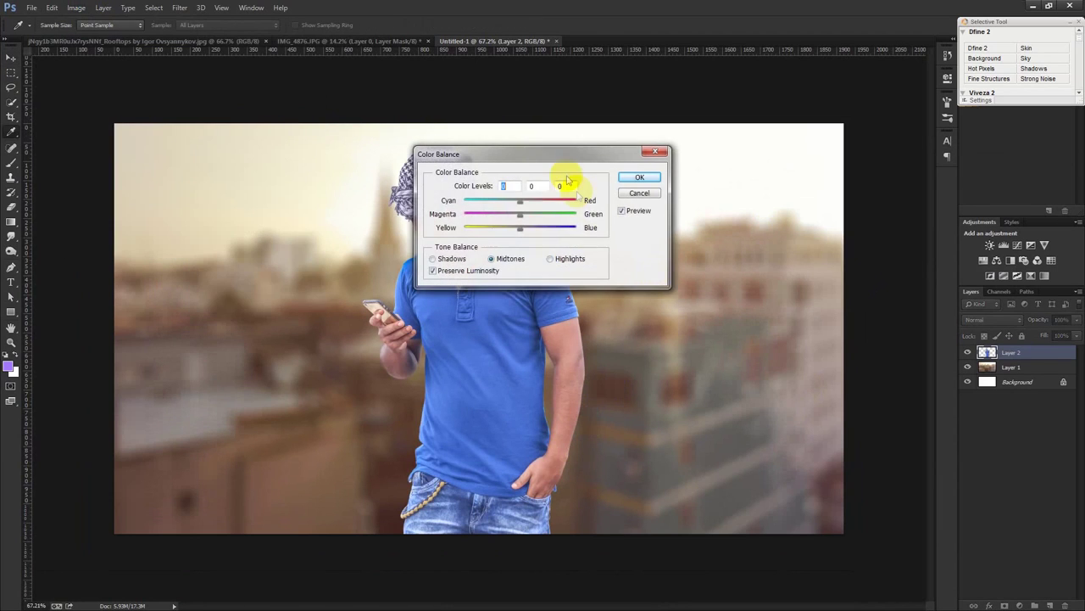
drag(552, 150, 889, 168)
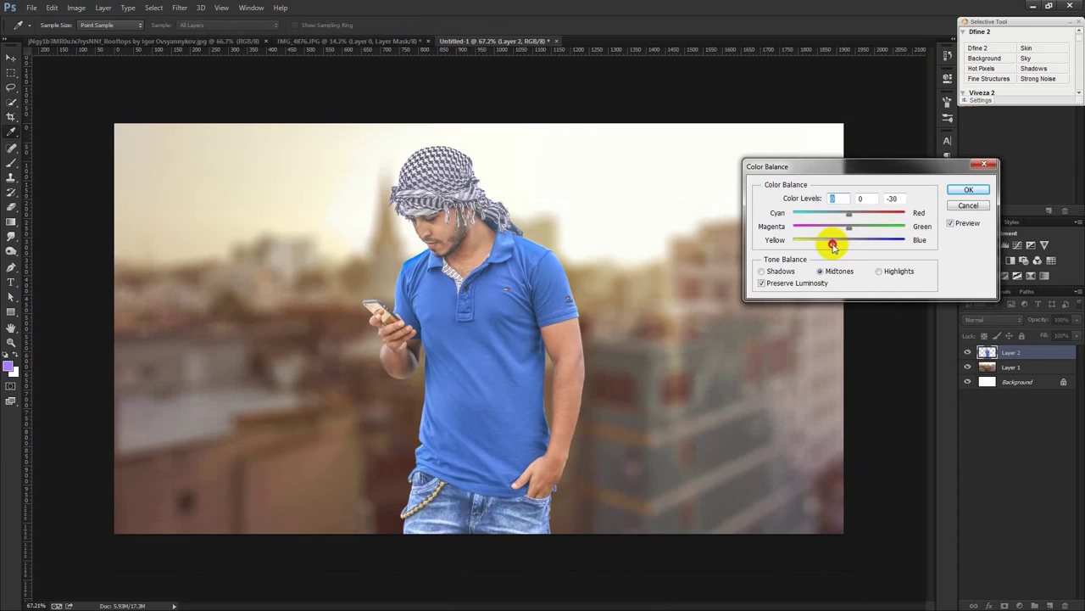
drag(835, 246, 835, 245)
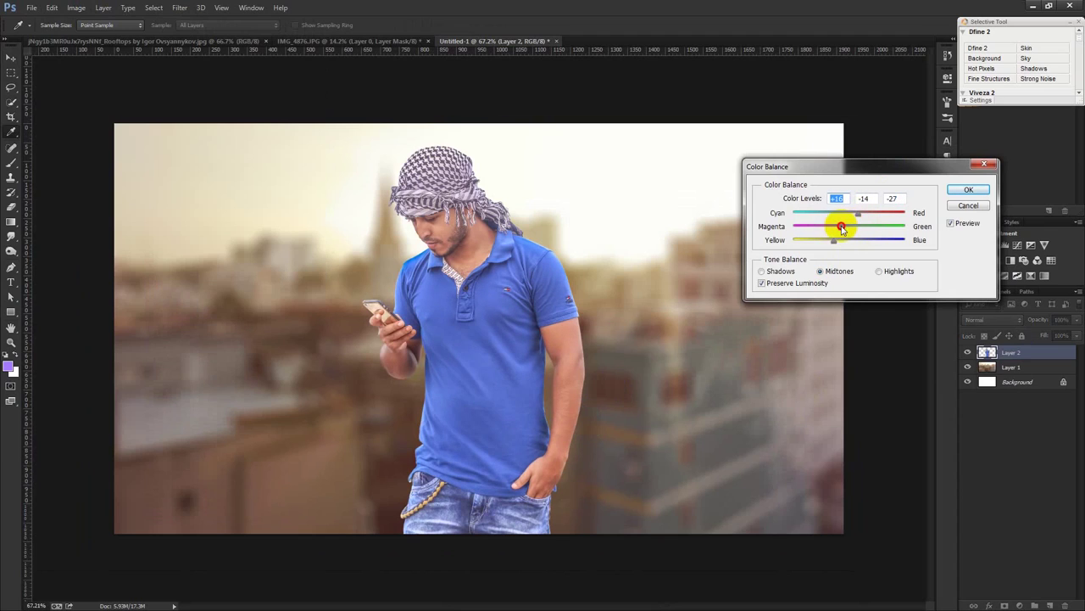
click(852, 226)
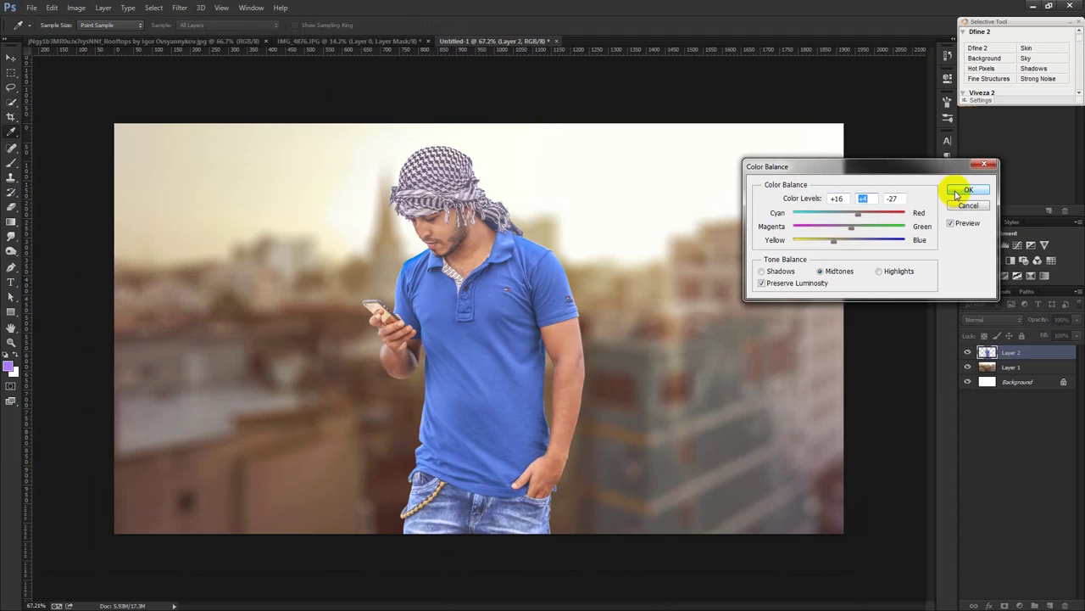
click(957, 195)
key(v)
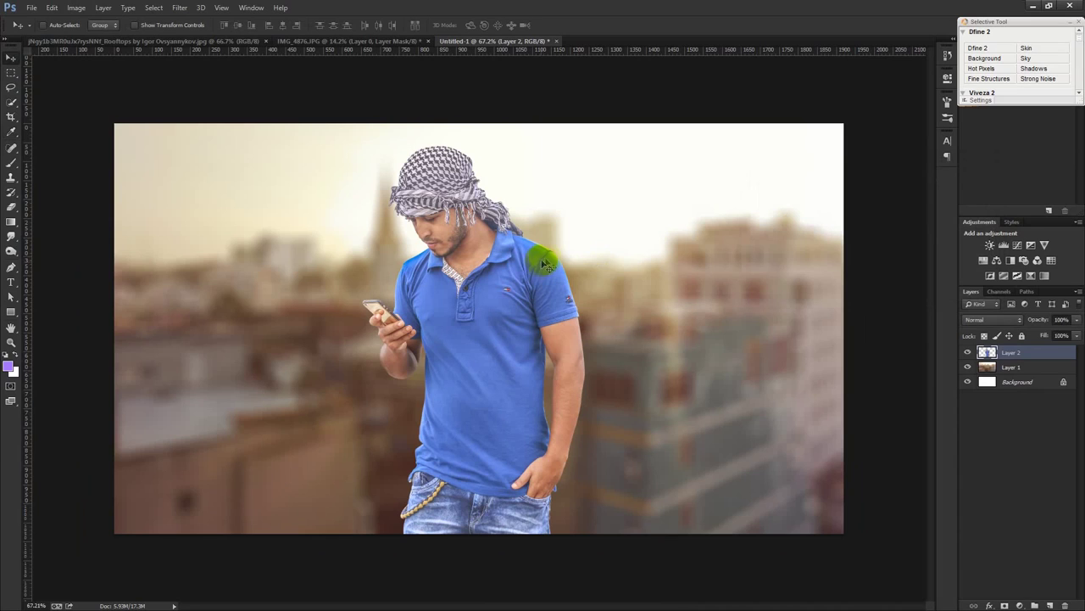
Apply a Gaussian Blur of about 20 px to the city background Layer 1.
click(1011, 367)
click(180, 8)
mouse_move(185, 137)
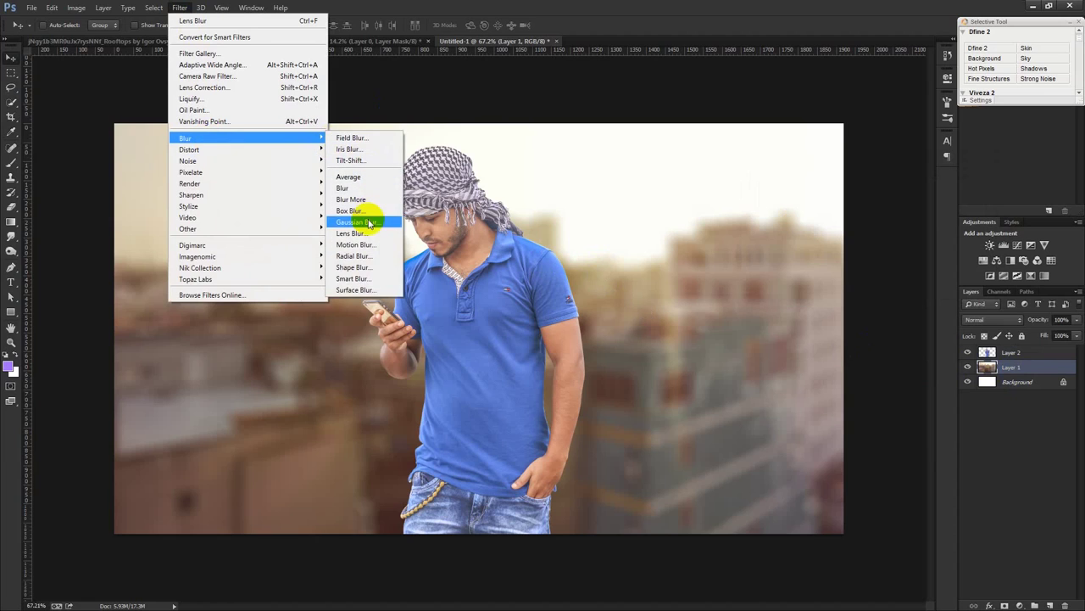
click(373, 223)
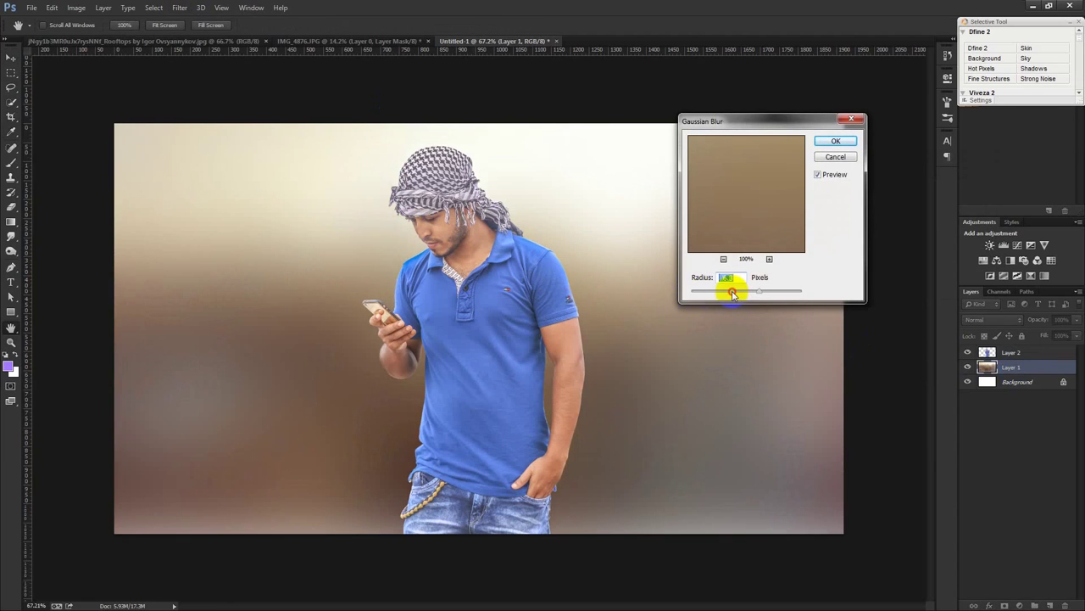
drag(734, 293, 736, 294)
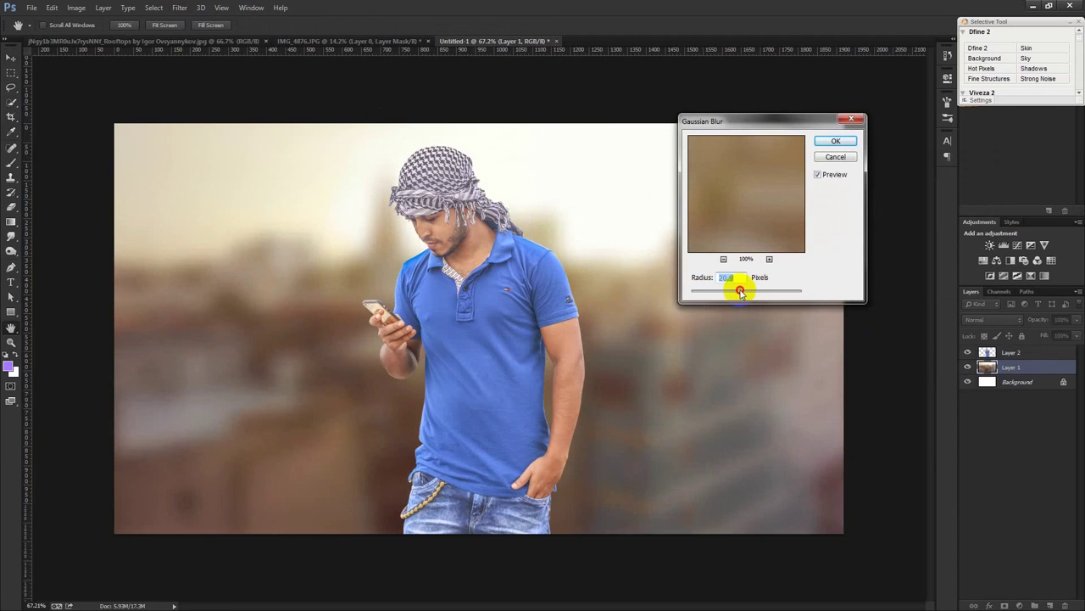
click(831, 142)
key(v)
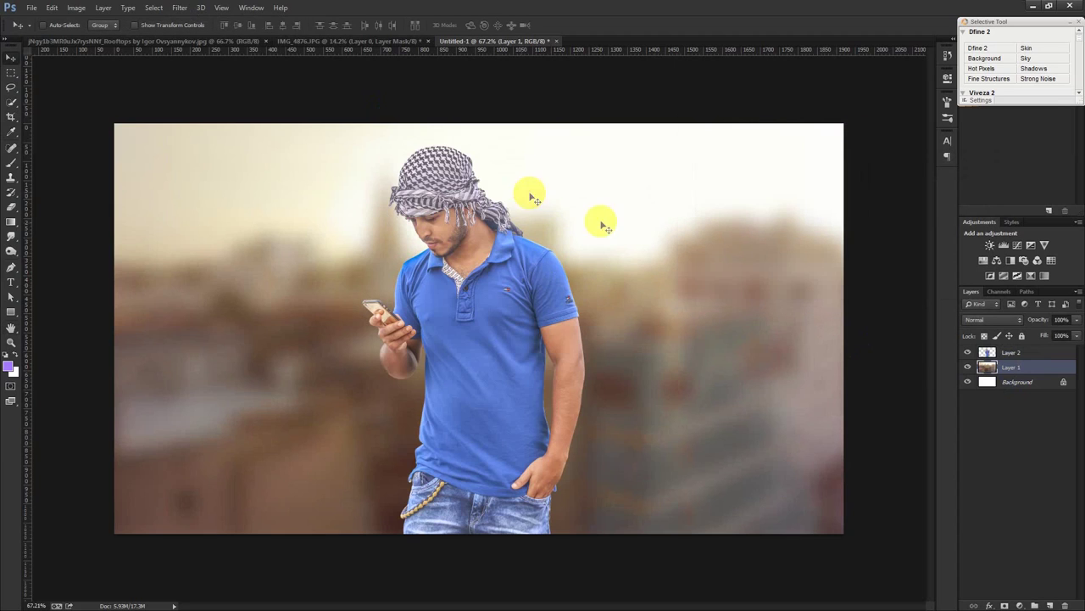
drag(556, 297, 683, 299)
key(ctrl+z)
Free-transform the city background, flipping it and shifting it left behind the man.
key(ctrl+t)
right_click(663, 305)
click(715, 477)
mouse_move(688, 393)
mouse_down()
mouse_move(685, 479)
mouse_move(689, 450)
mouse_up()
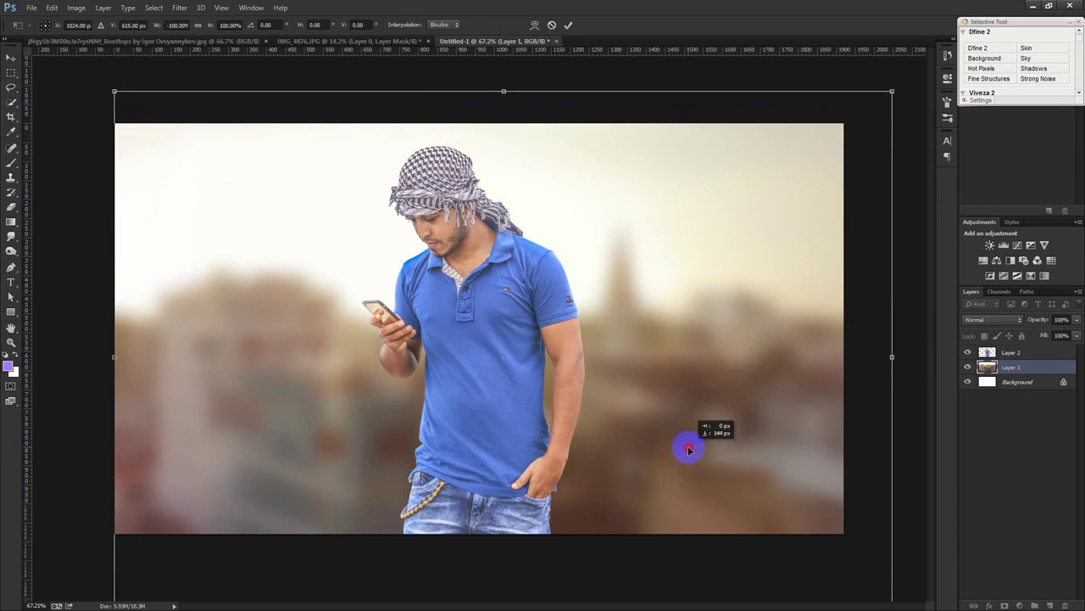
right_click(649, 385)
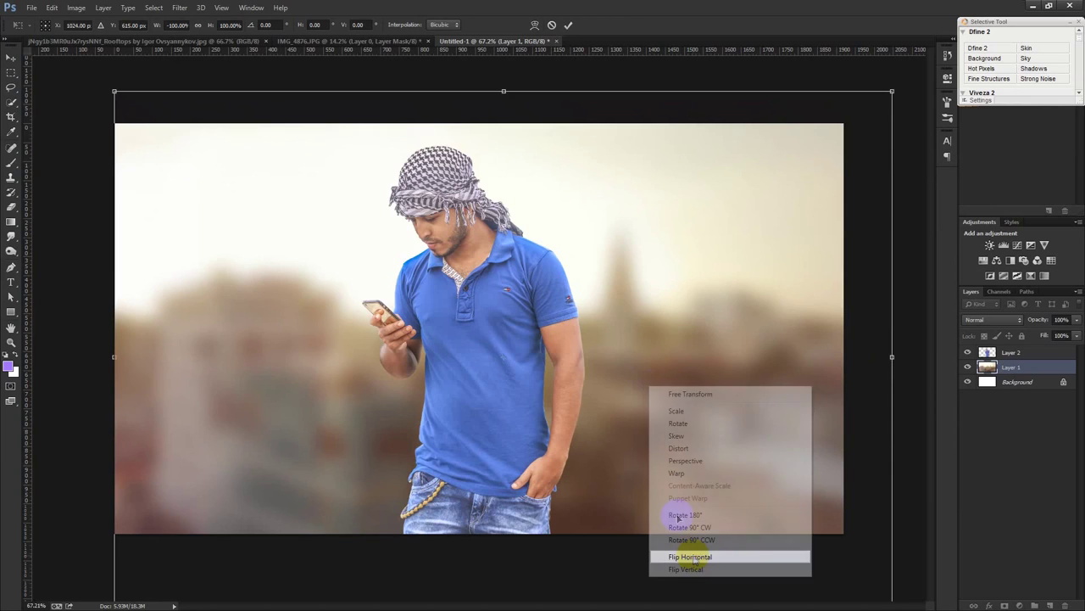
click(695, 557)
mouse_move(646, 434)
mouse_down()
mouse_move(628, 414)
mouse_move(594, 412)
mouse_move(647, 399)
mouse_move(648, 411)
mouse_up()
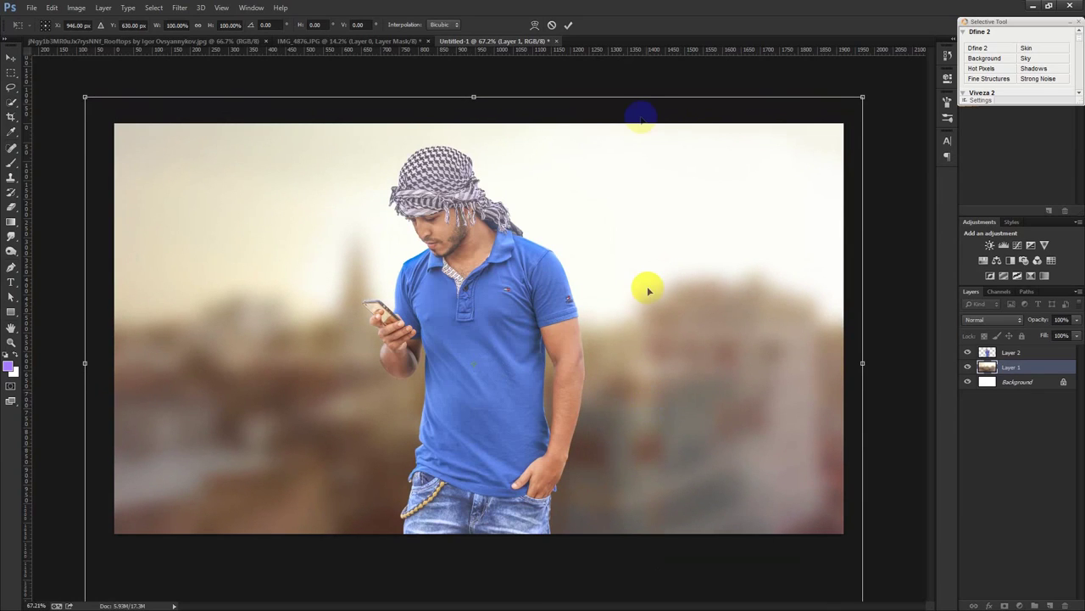
click(569, 25)
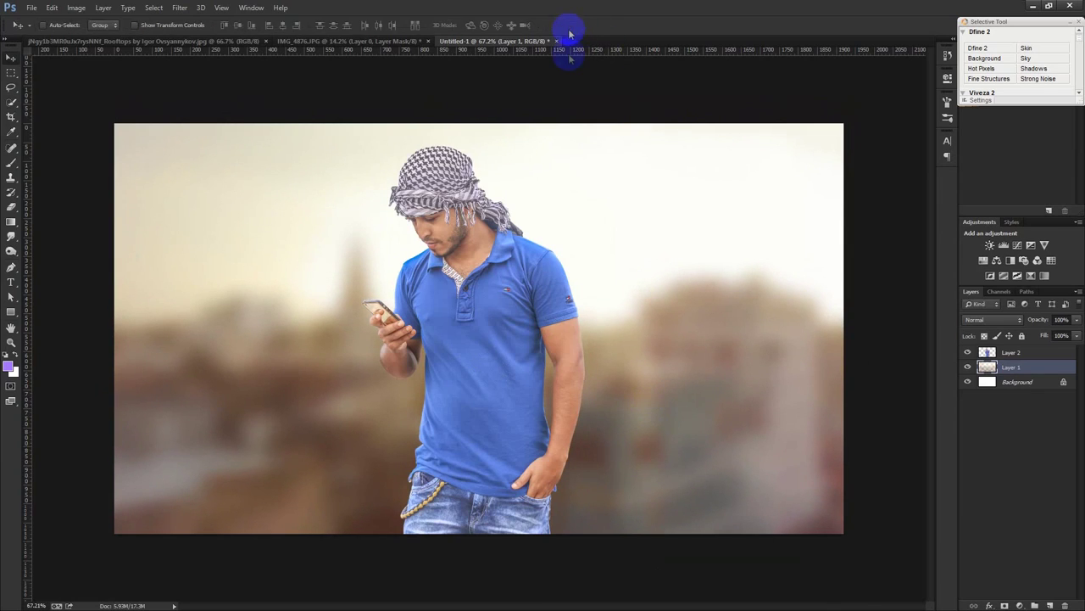
Apply Shadows/Highlights with a 35% shadow lift to the man's Layer 2.
click(1011, 353)
click(76, 8)
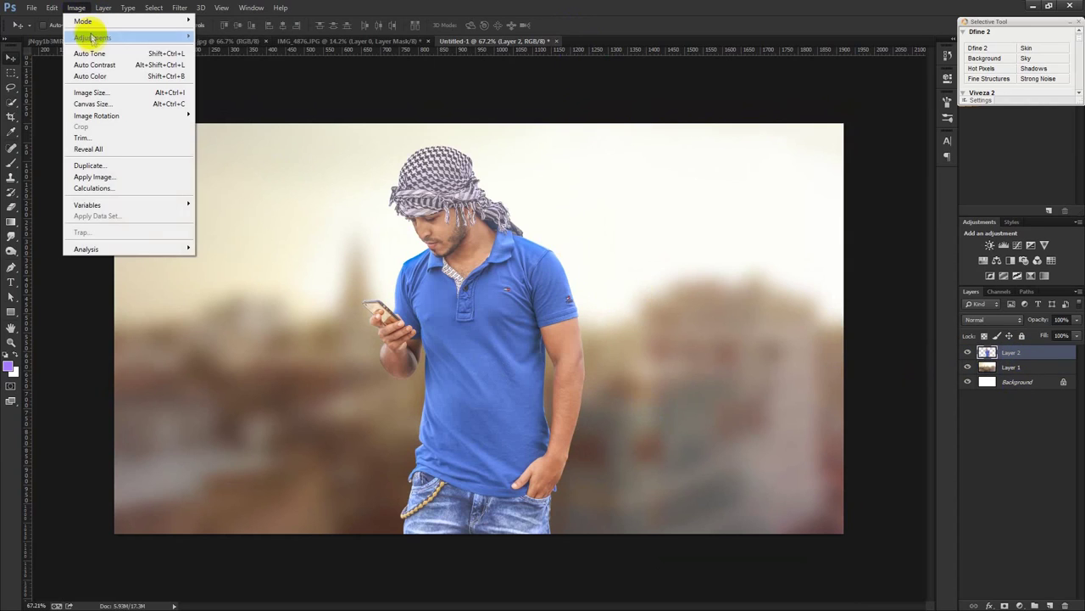
mouse_move(92, 37)
click(255, 235)
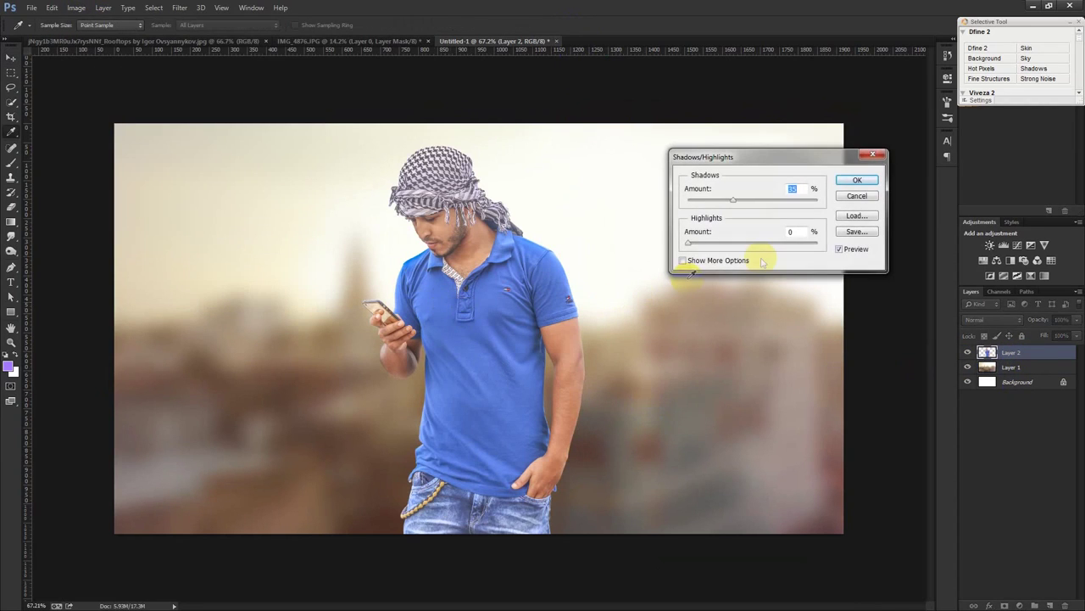
click(858, 181)
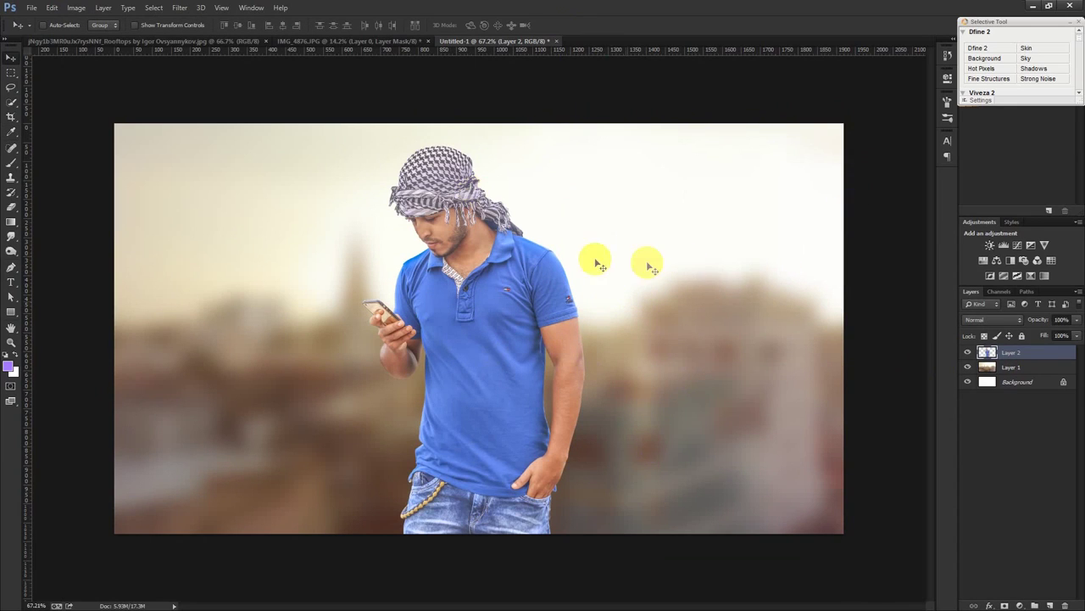
Add a new Layer 3 and fill it with a merged copy via Apply Image.
click(1050, 605)
click(77, 7)
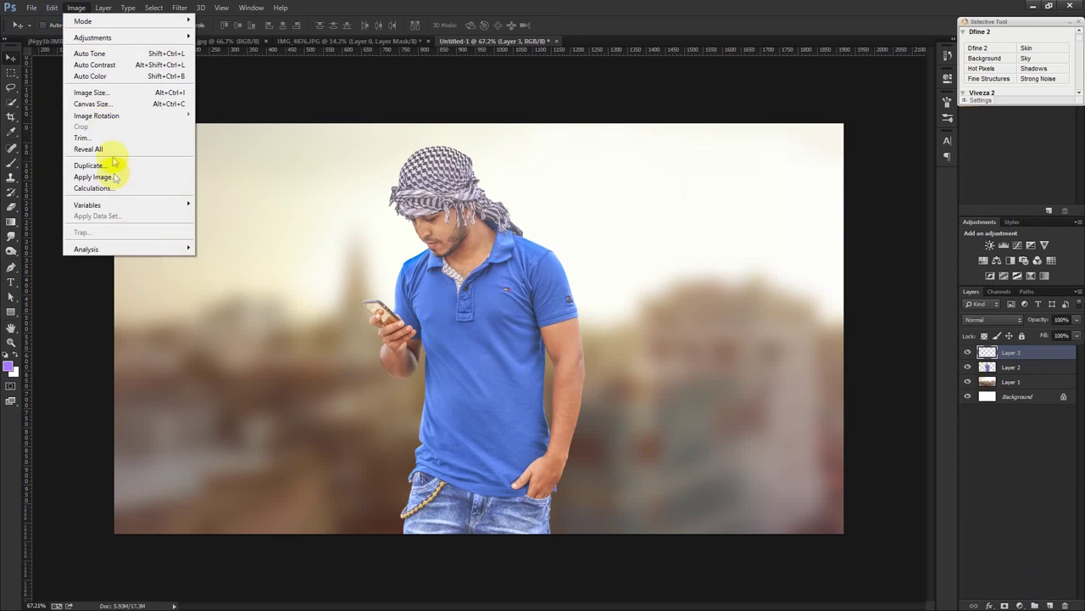
click(95, 177)
click(757, 224)
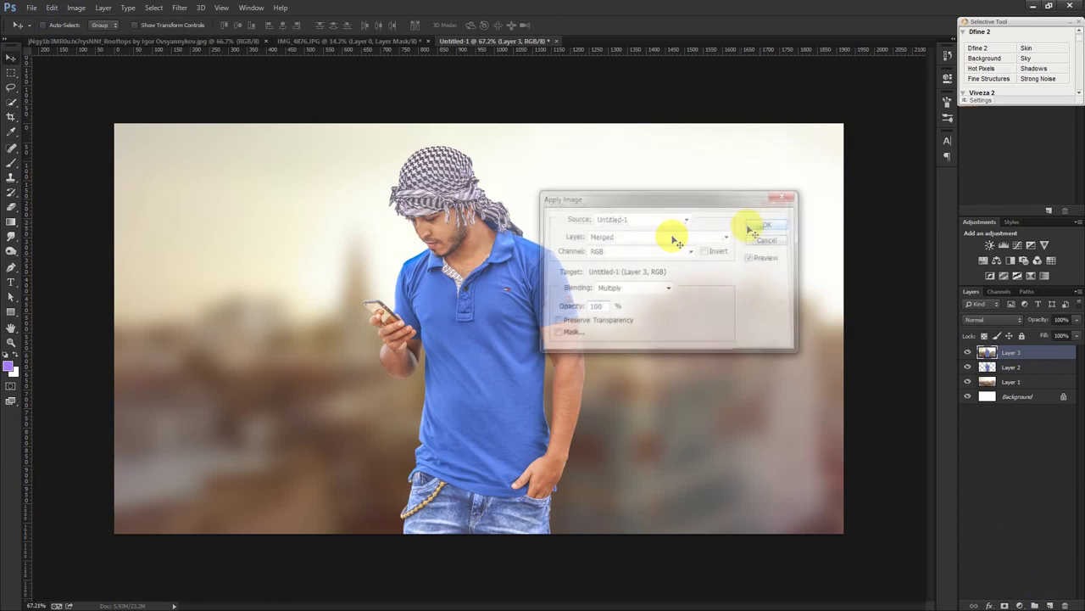
click(177, 8)
mouse_move(198, 256)
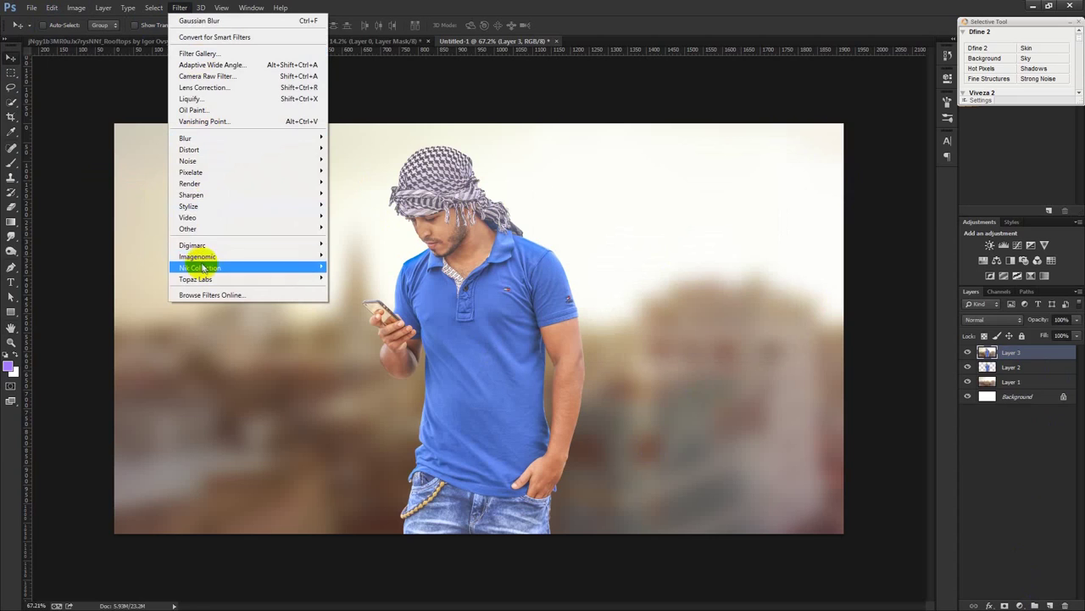
Apply Portraiture's Default preset smoothing to Layer 3 after zooming the preview onto the face.
click(349, 267)
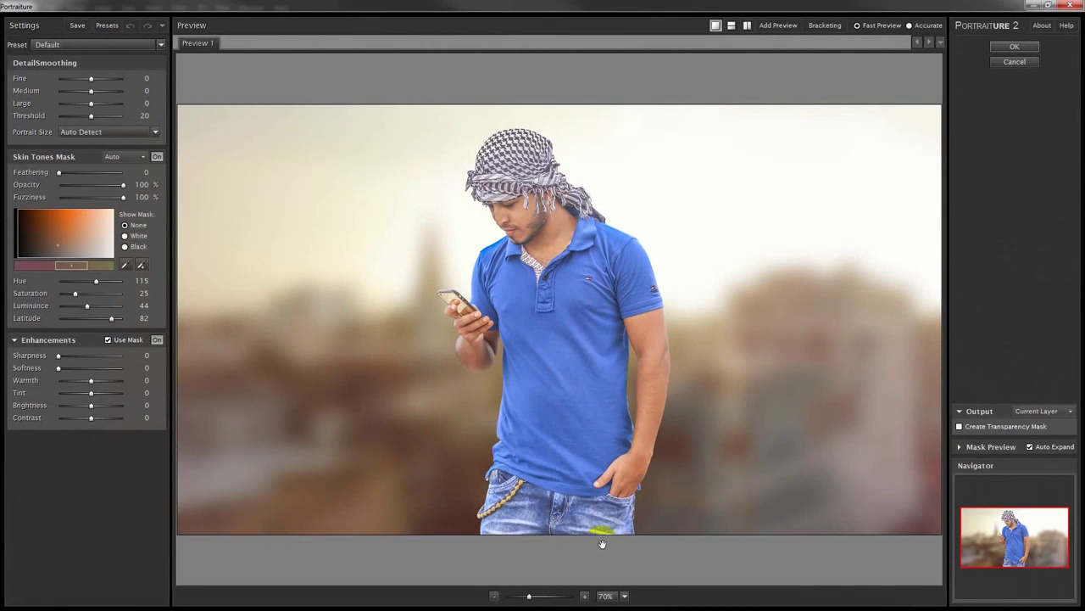
click(549, 600)
drag(586, 451, 507, 341)
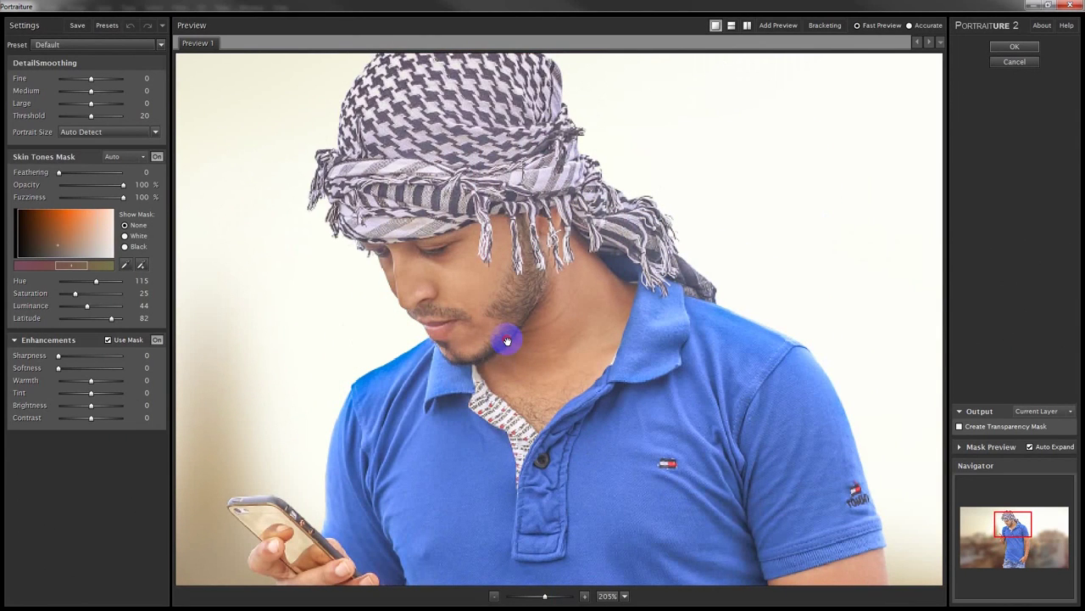
click(1014, 46)
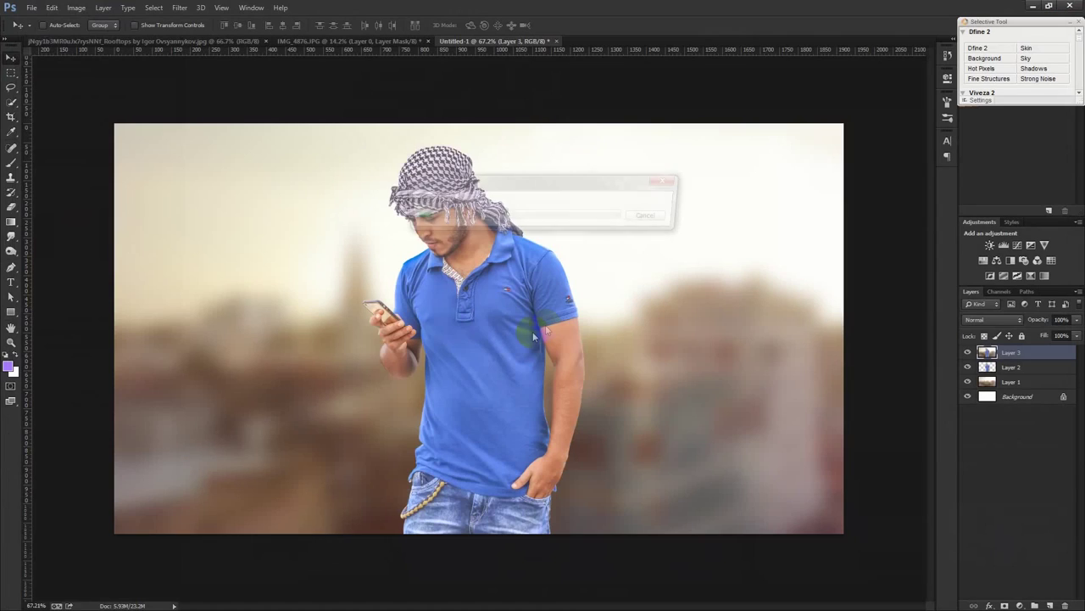
Apply a Color Efex Pro 4 Detail Extractor at about 31% with Contrast -3%.
click(180, 8)
click(351, 280)
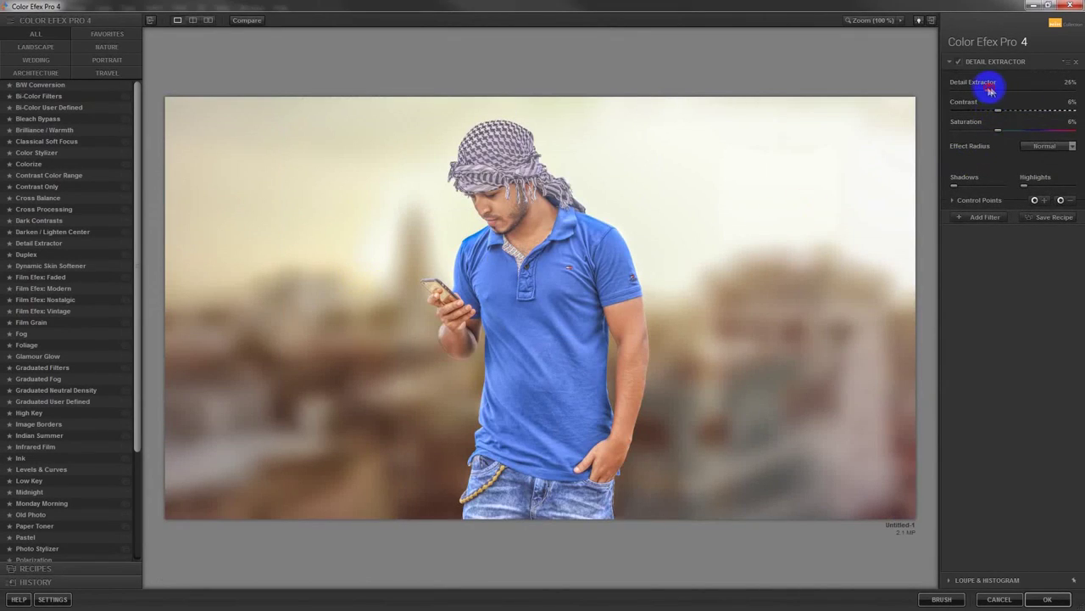
drag(990, 91, 1021, 91)
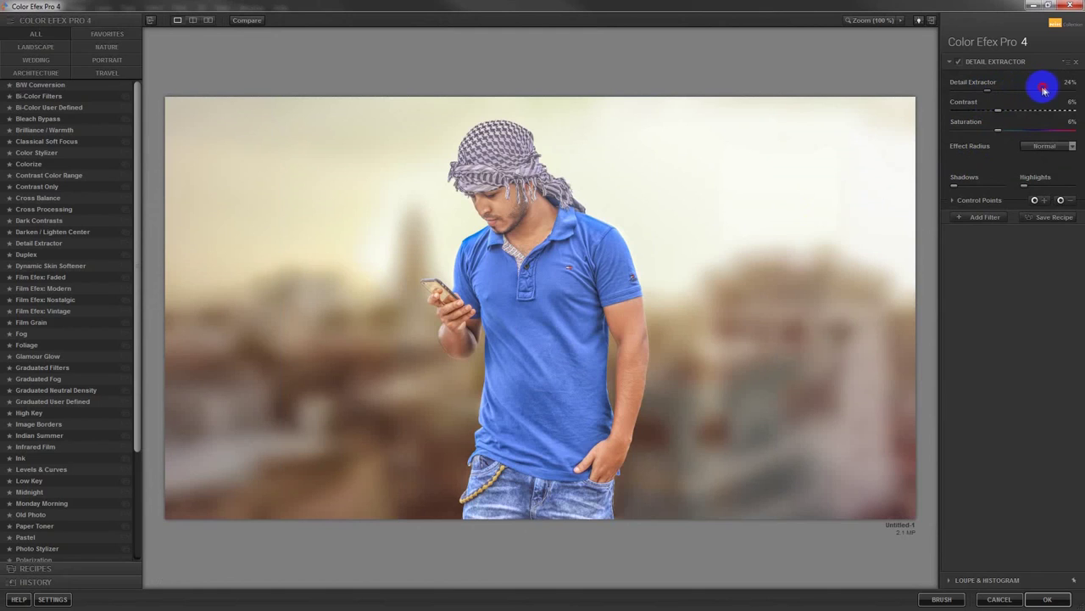
click(956, 104)
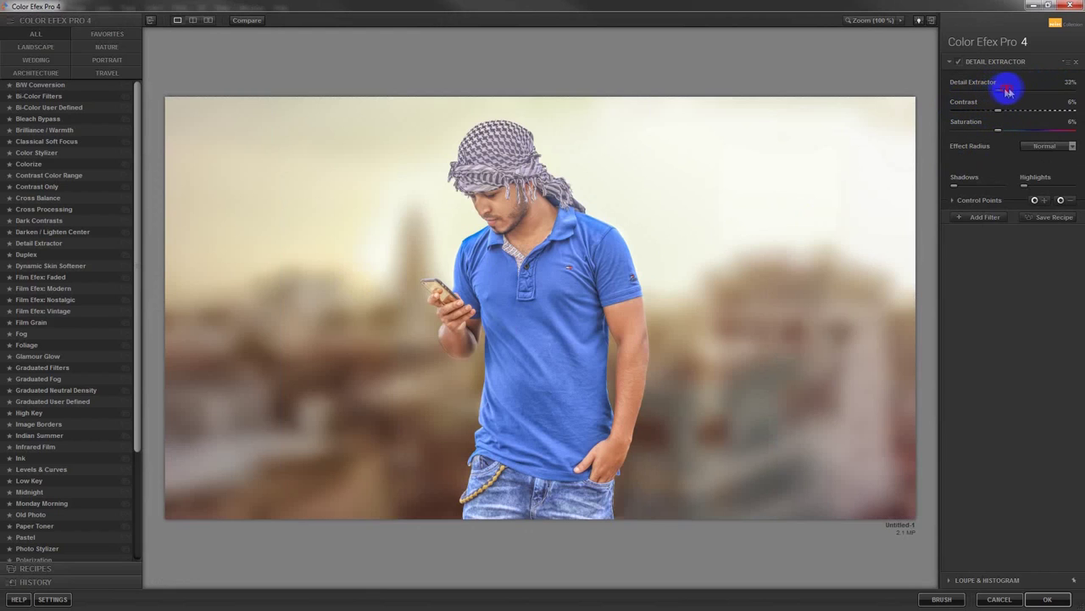
drag(1006, 90, 1033, 90)
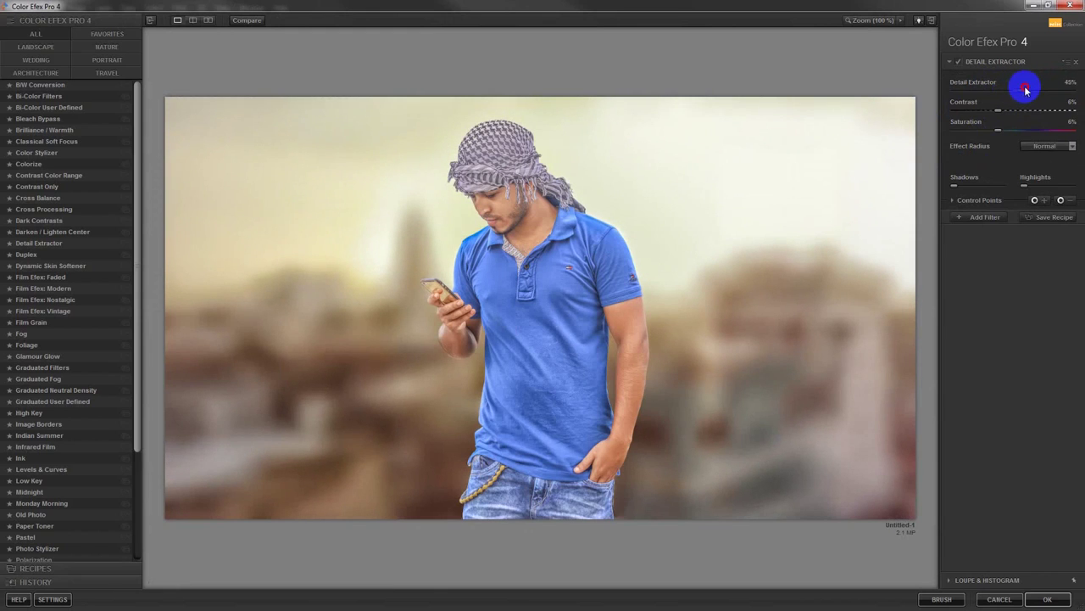
drag(1026, 90, 1035, 88)
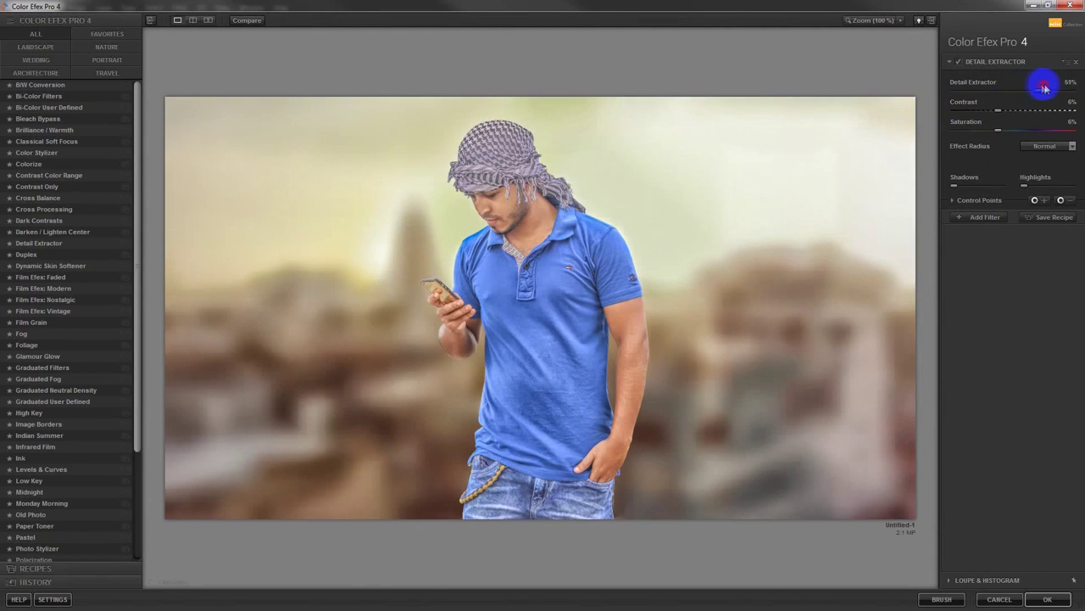
mouse_move(999, 110)
mouse_down()
mouse_move(1036, 112)
mouse_move(992, 113)
mouse_move(1016, 95)
mouse_up()
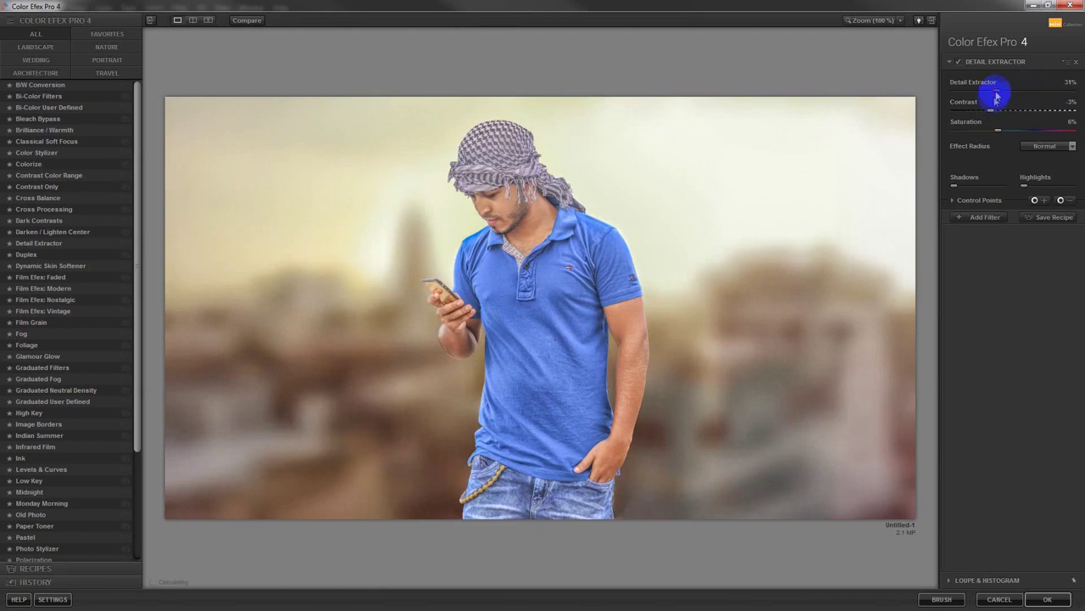
click(1033, 598)
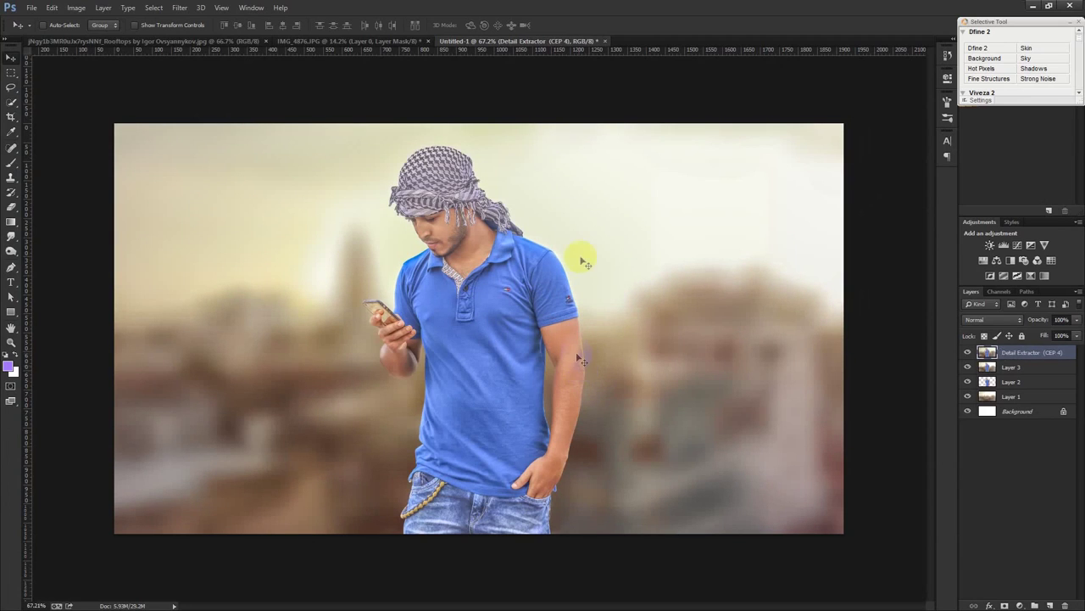
Add a Gradient Fill layer using the Neutral Density gradient preset.
click(1017, 604)
click(1012, 367)
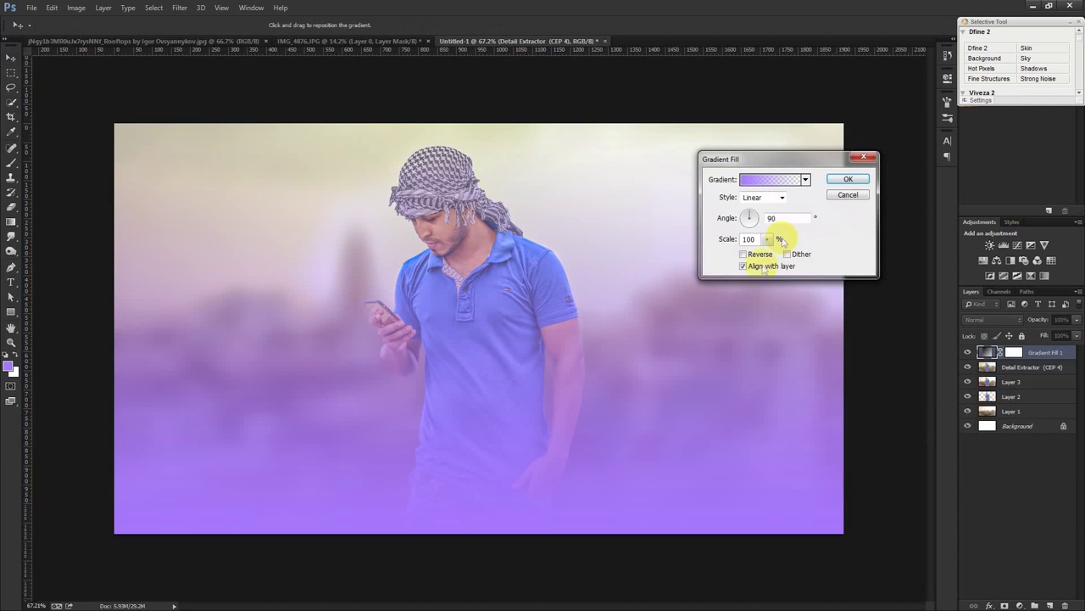
click(804, 179)
click(992, 165)
click(1054, 141)
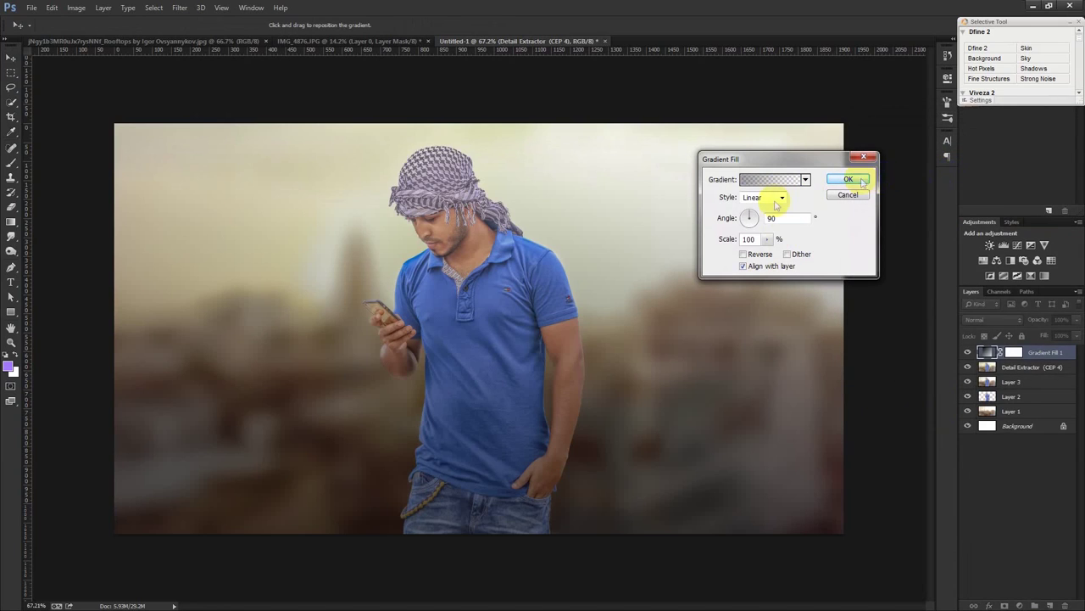
Position the linear 90° gradient to haze the city's top, confirm, and compare with it hidden.
drag(495, 327, 494, 489)
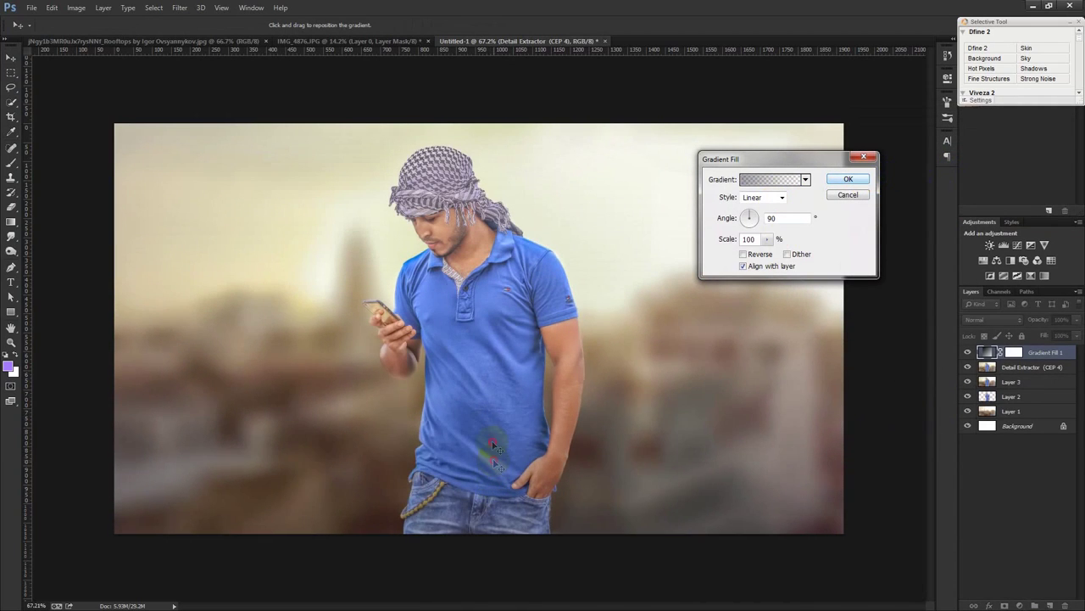
drag(560, 392, 551, 346)
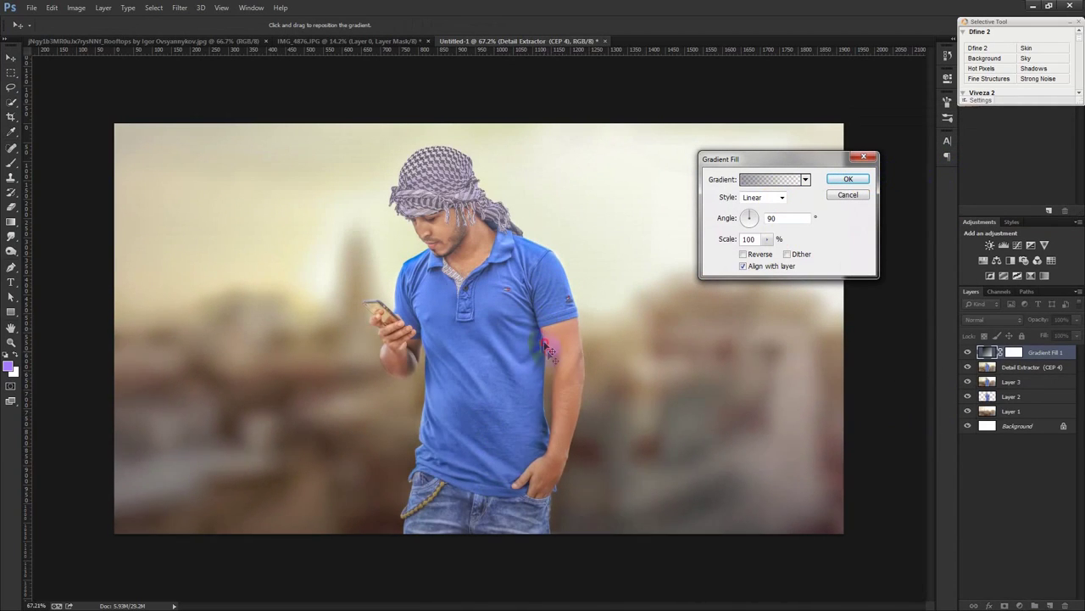
click(839, 177)
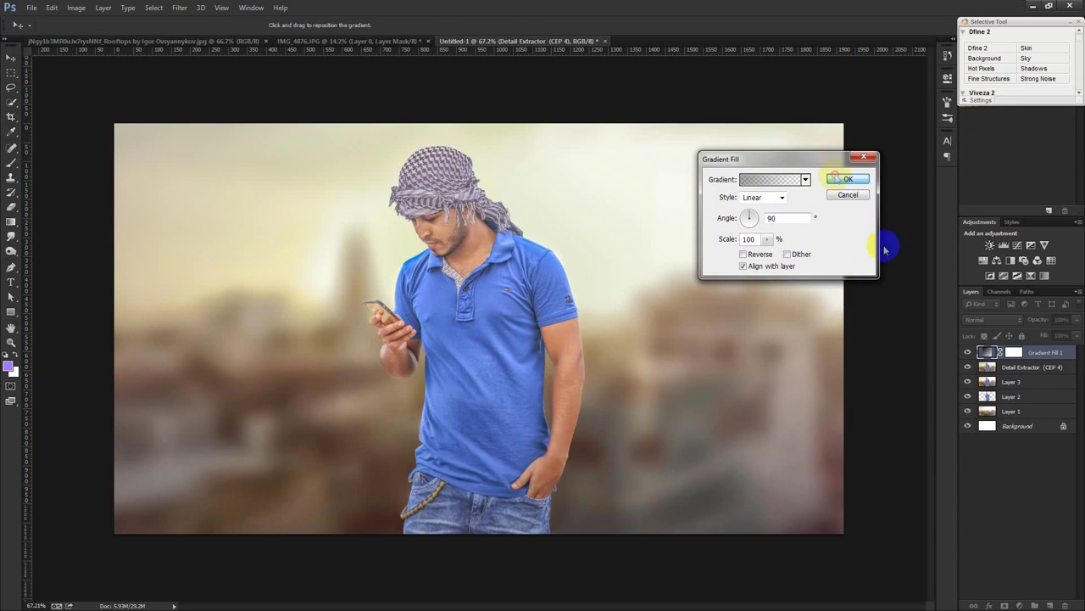
click(967, 352)
click(968, 352)
click(967, 352)
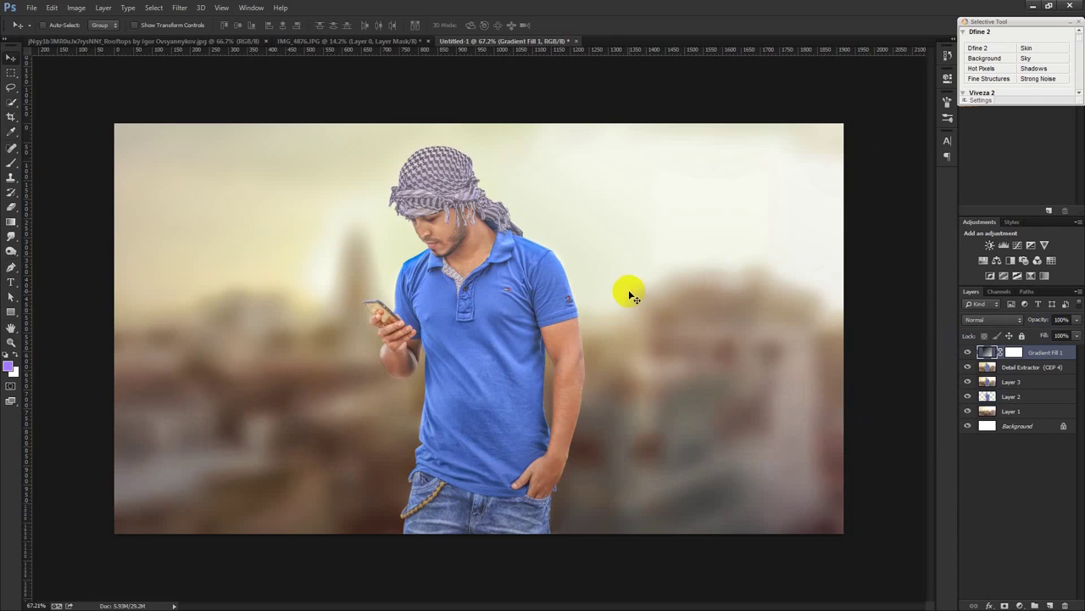
click(362, 43)
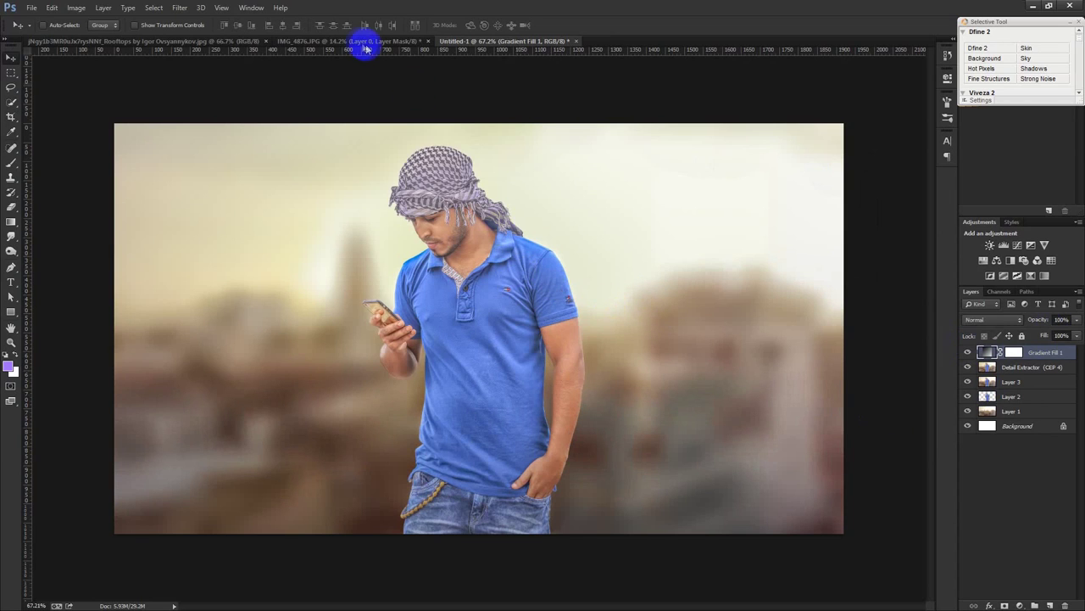
Save the cut-out man as IMG_4876.psd, then close it and the rooftops photo.
key(ctrl+shift+s)
click(970, 563)
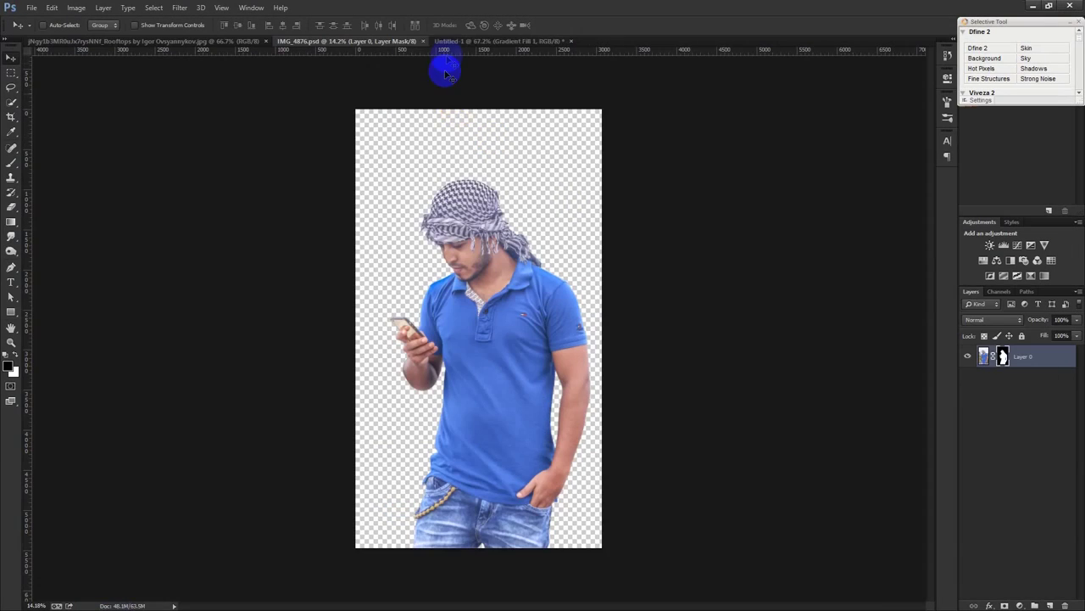
click(423, 41)
click(254, 41)
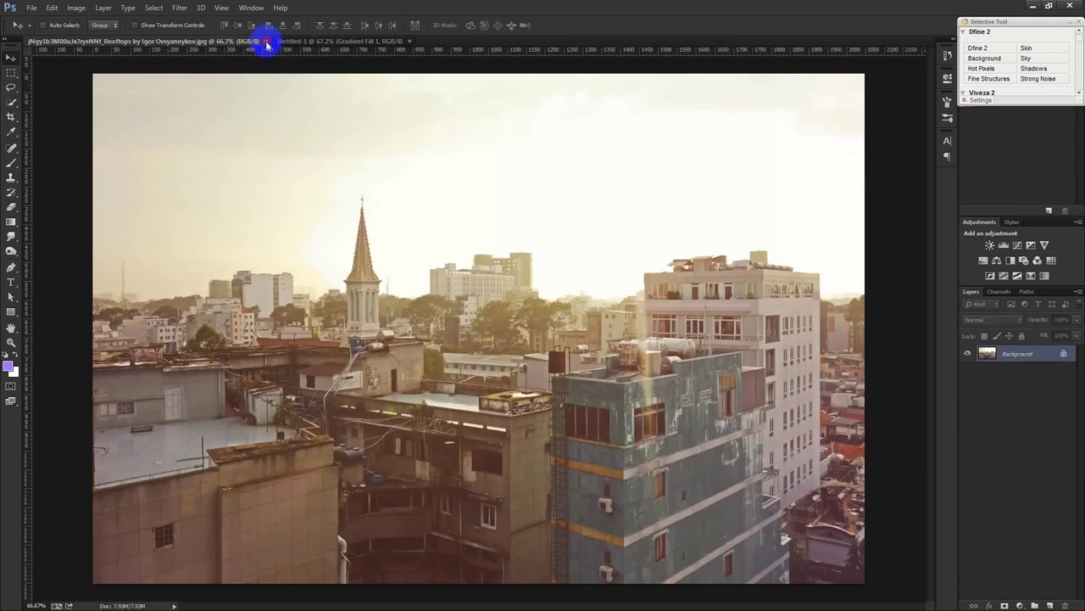
click(265, 41)
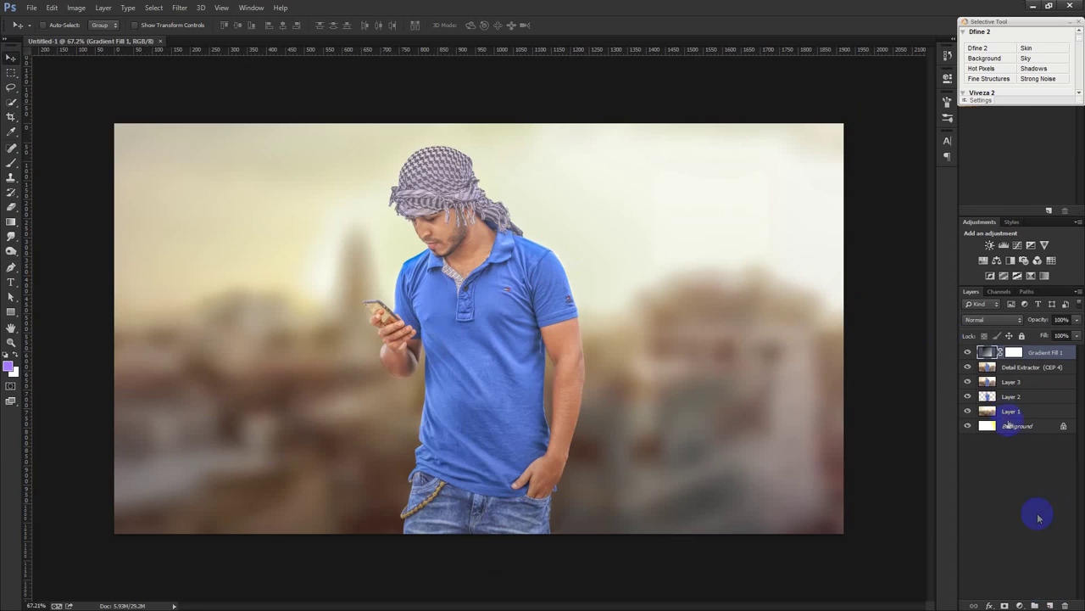
click(1023, 604)
Add a gradient fill using a brown-to-black preset from the Photographic Toning library.
click(997, 381)
click(806, 180)
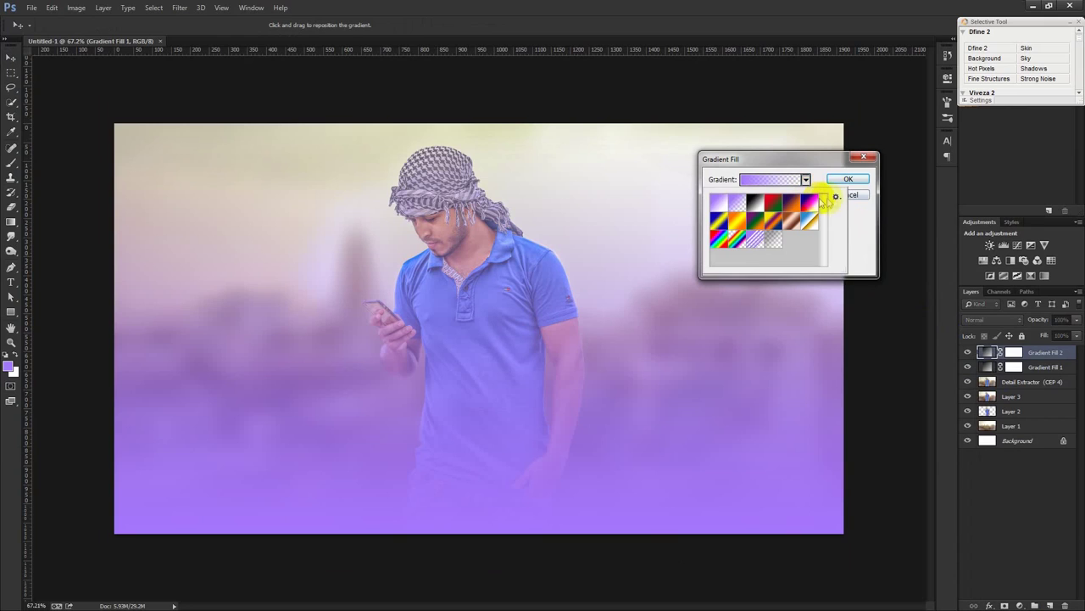
click(836, 197)
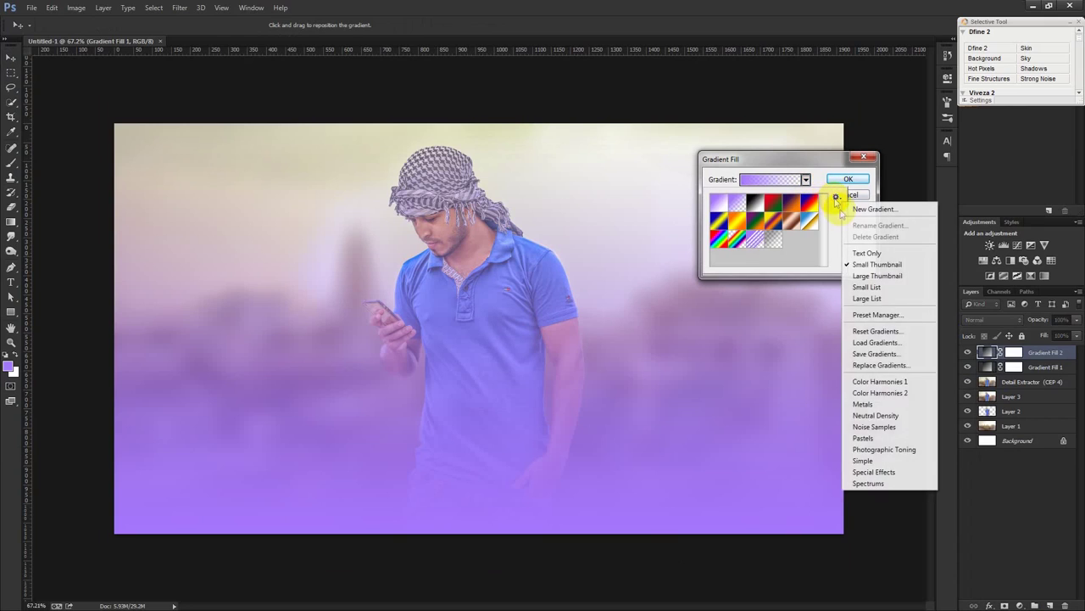
click(906, 451)
click(504, 231)
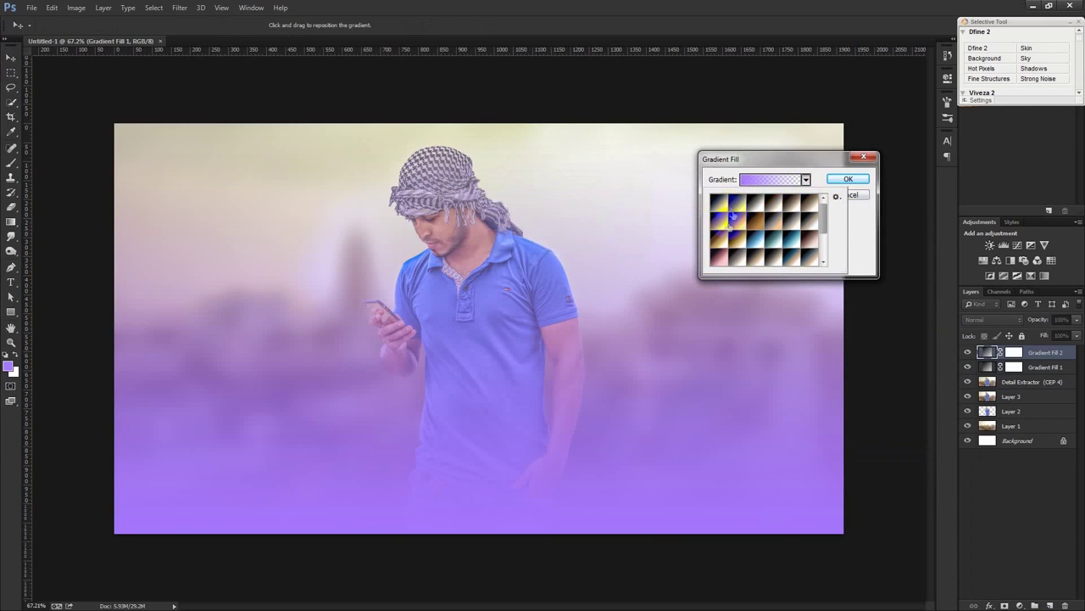
click(828, 240)
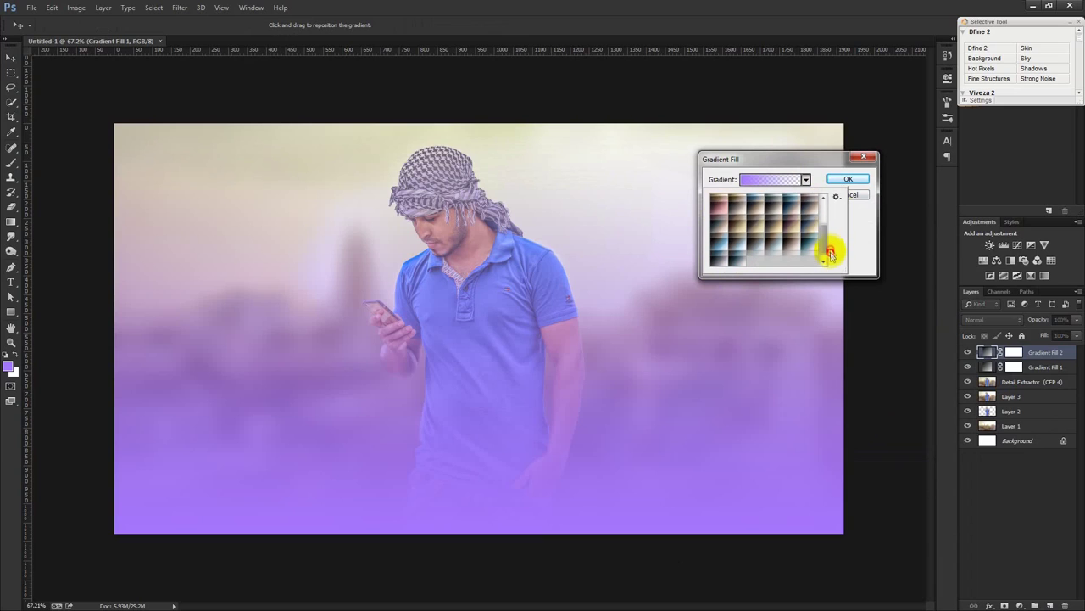
drag(828, 240, 821, 222)
click(755, 222)
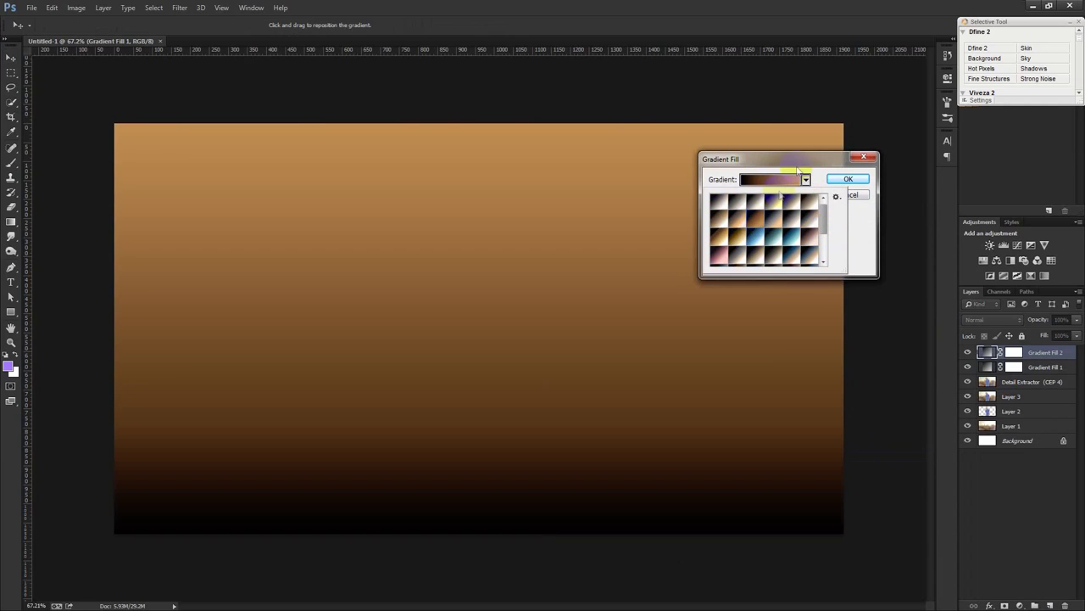
click(806, 179)
Make the gradient radial and reversed at 0° and 130% scale, shifted toward the upper right.
click(752, 201)
click(753, 219)
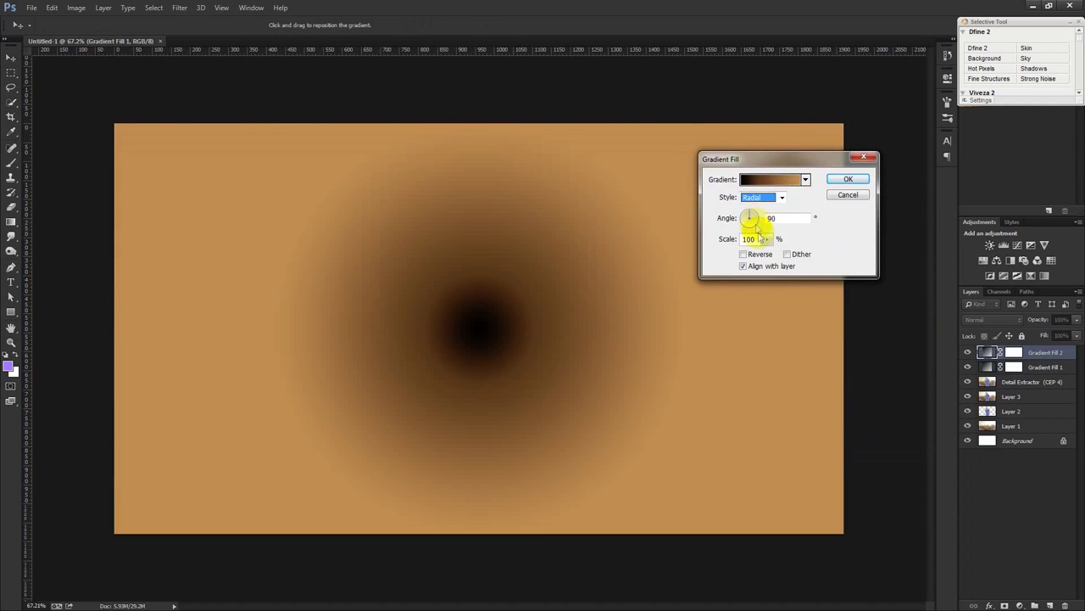
click(743, 253)
drag(582, 303, 635, 221)
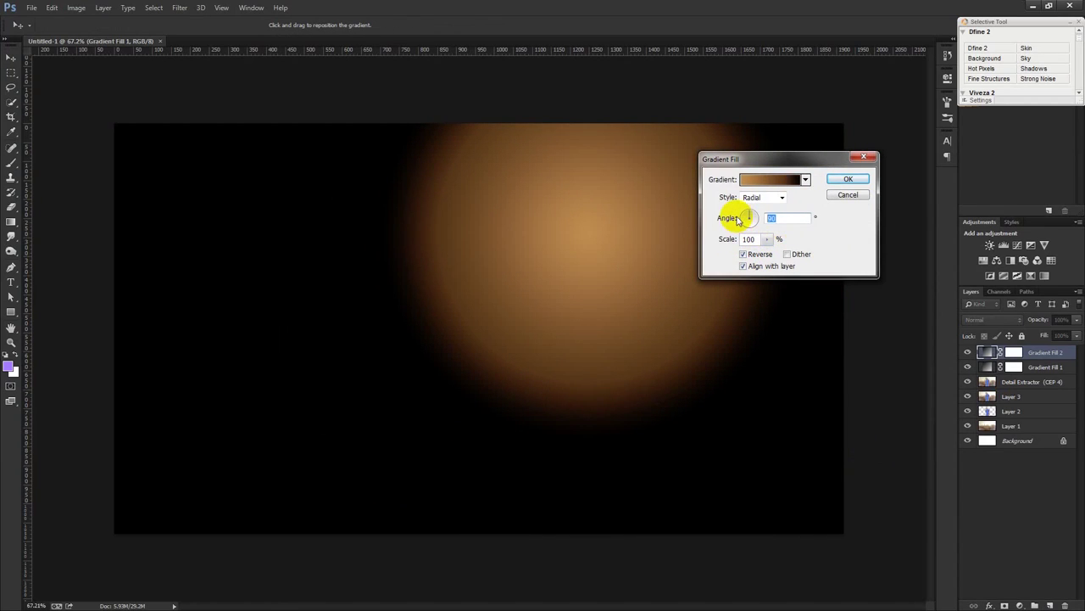
text(0)
click(766, 239)
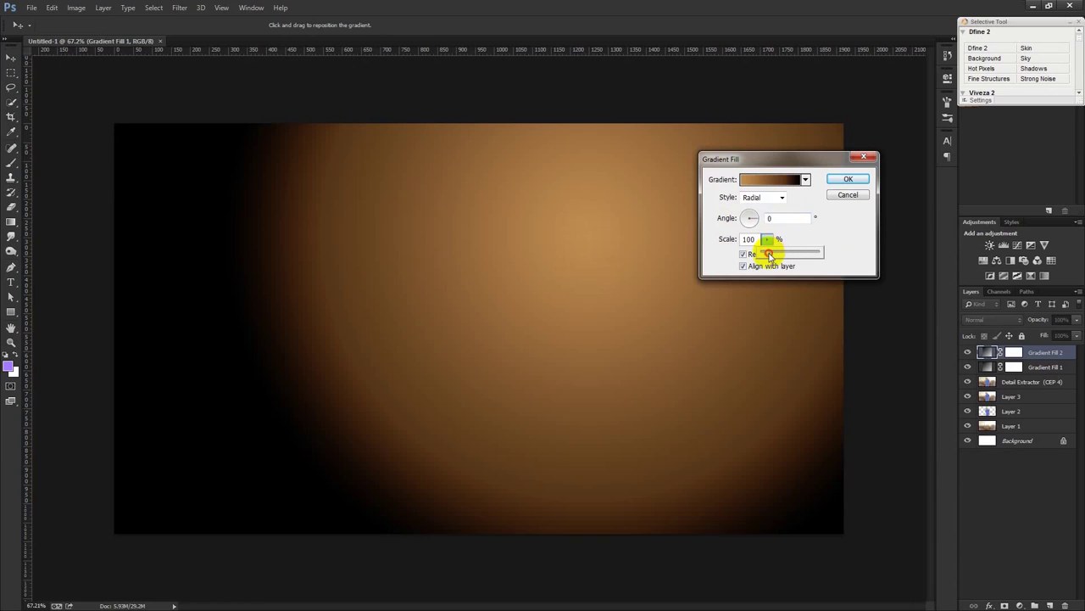
drag(766, 252, 770, 256)
click(787, 255)
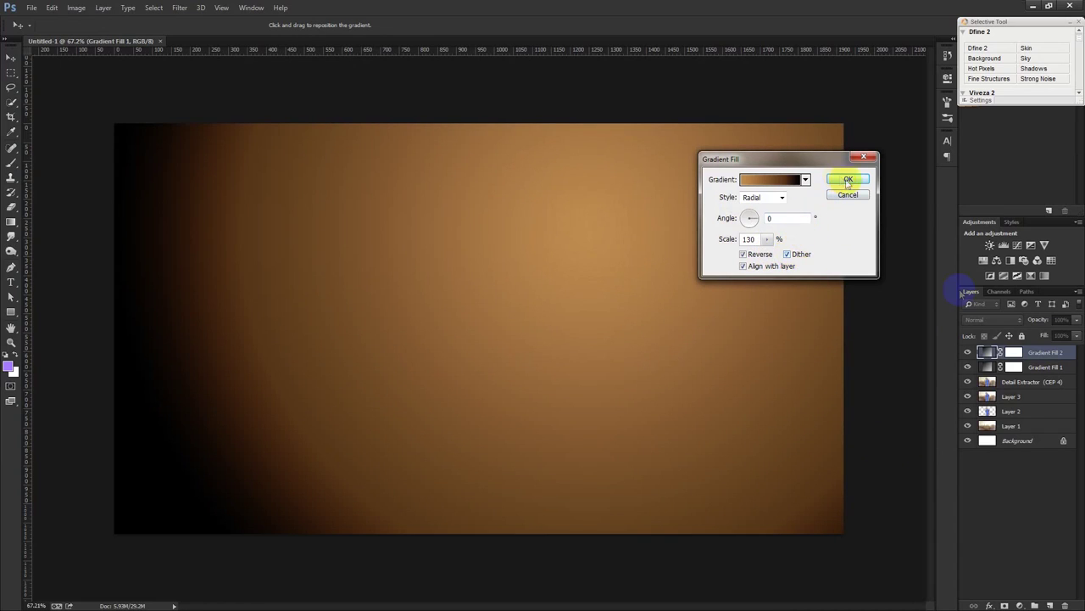
click(849, 180)
click(988, 318)
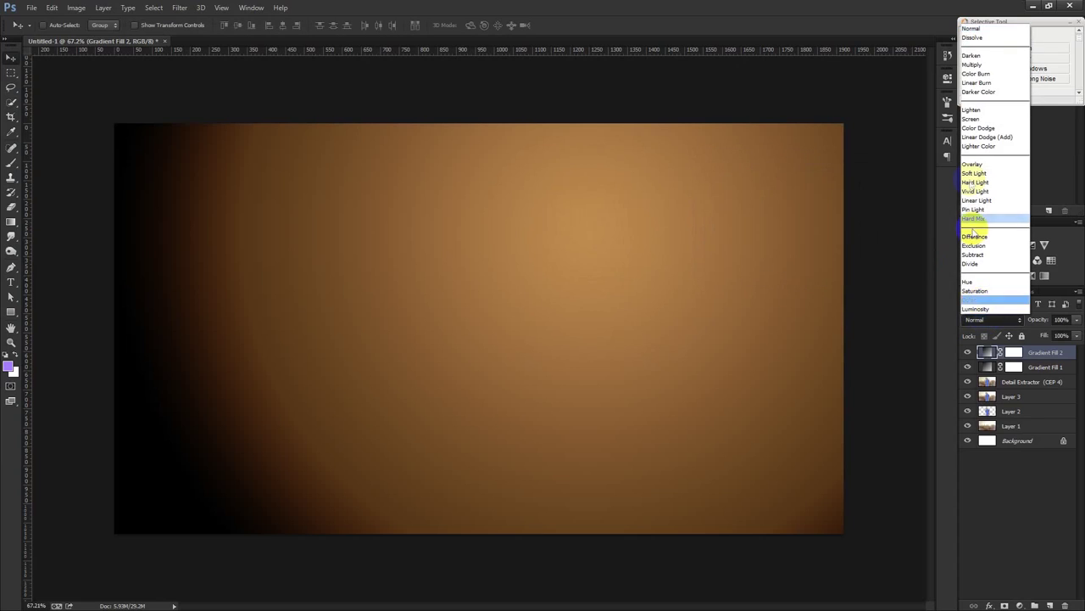
Set Gradient Fill 2 to Soft Light and move its glow near the head at 179% scale.
click(972, 175)
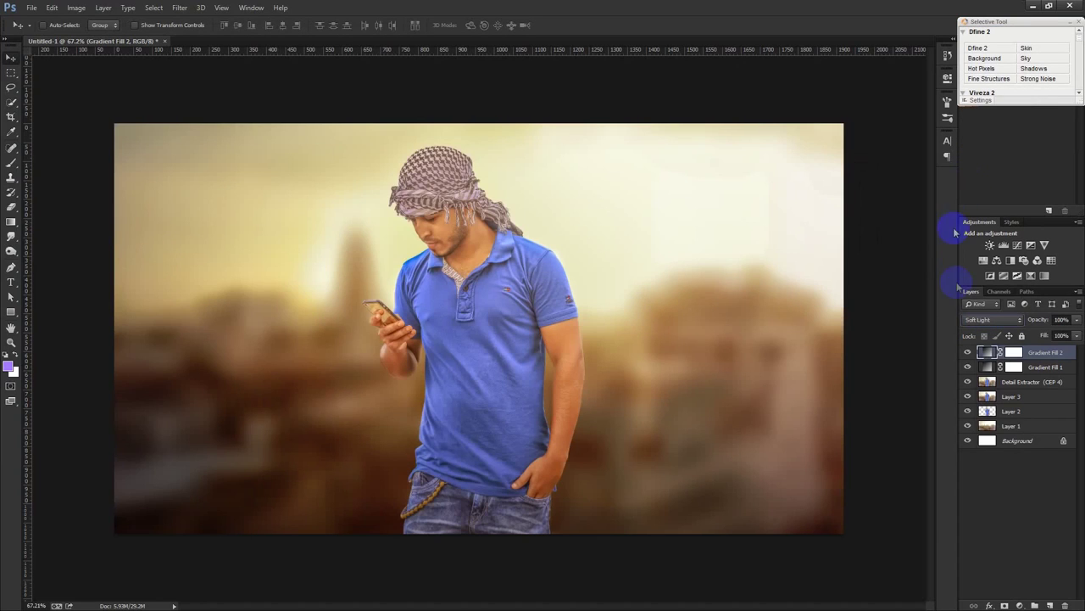
double_click(986, 352)
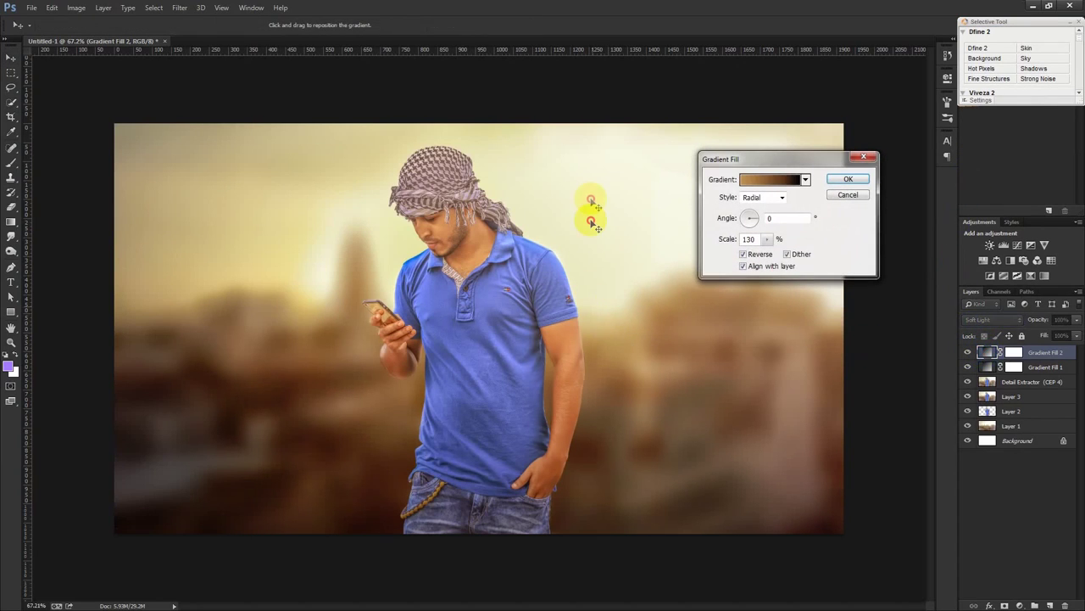
drag(592, 209, 533, 197)
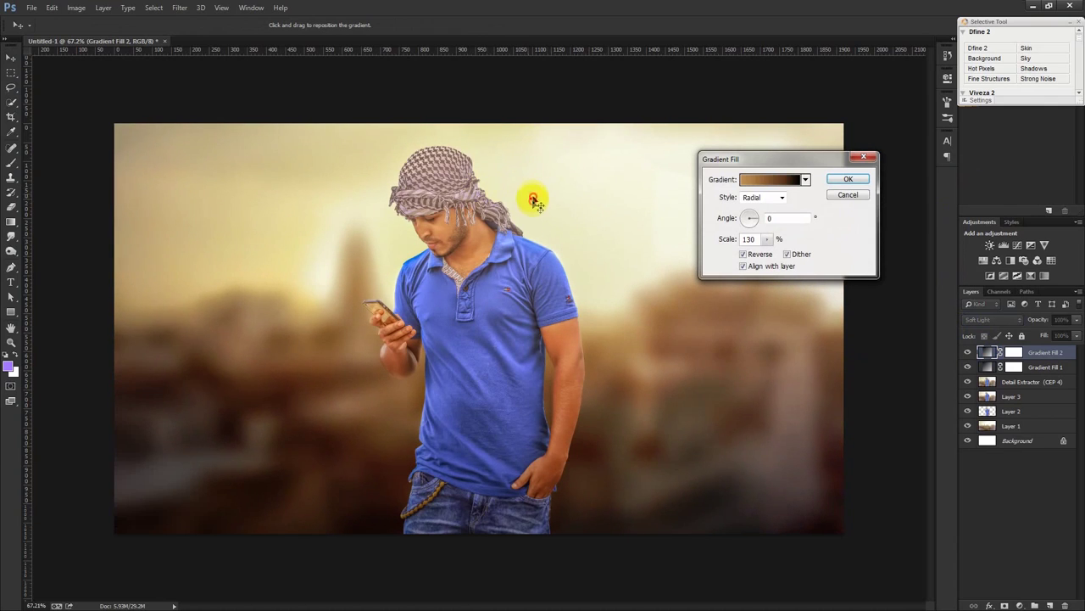
drag(767, 239, 771, 253)
click(848, 179)
Lower Gradient Fill 2's opacity to 20%.
click(990, 323)
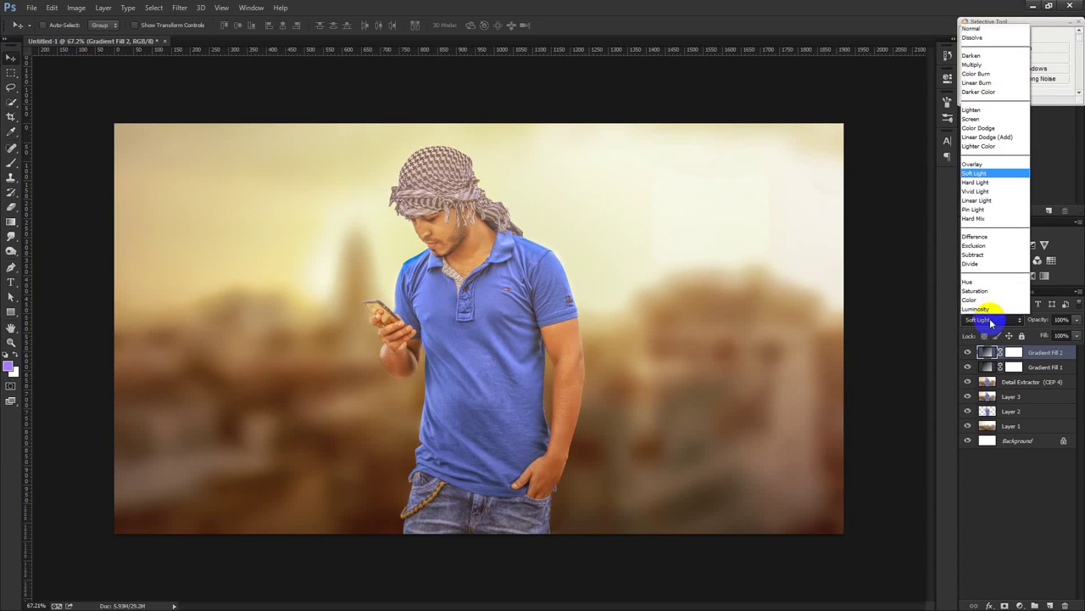
click(976, 167)
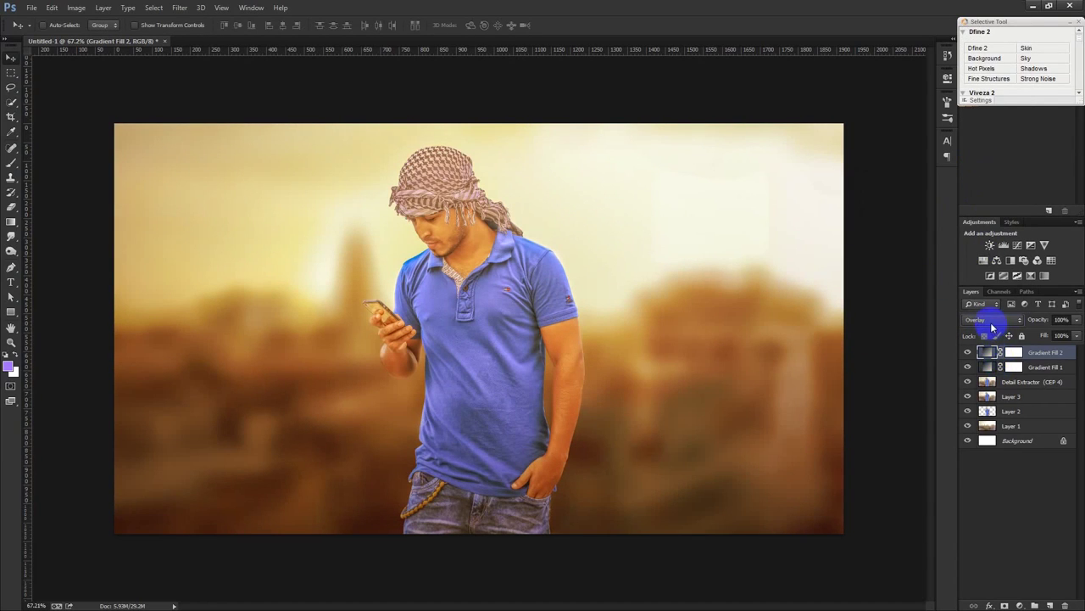
scroll(983, 320, down, 1)
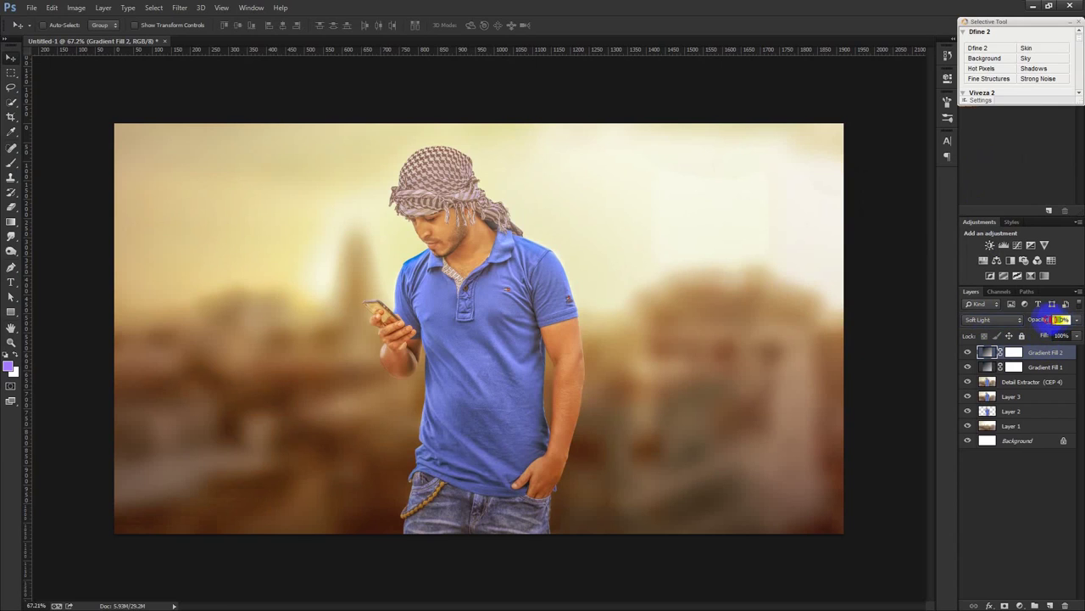
drag(1043, 316, 1046, 319)
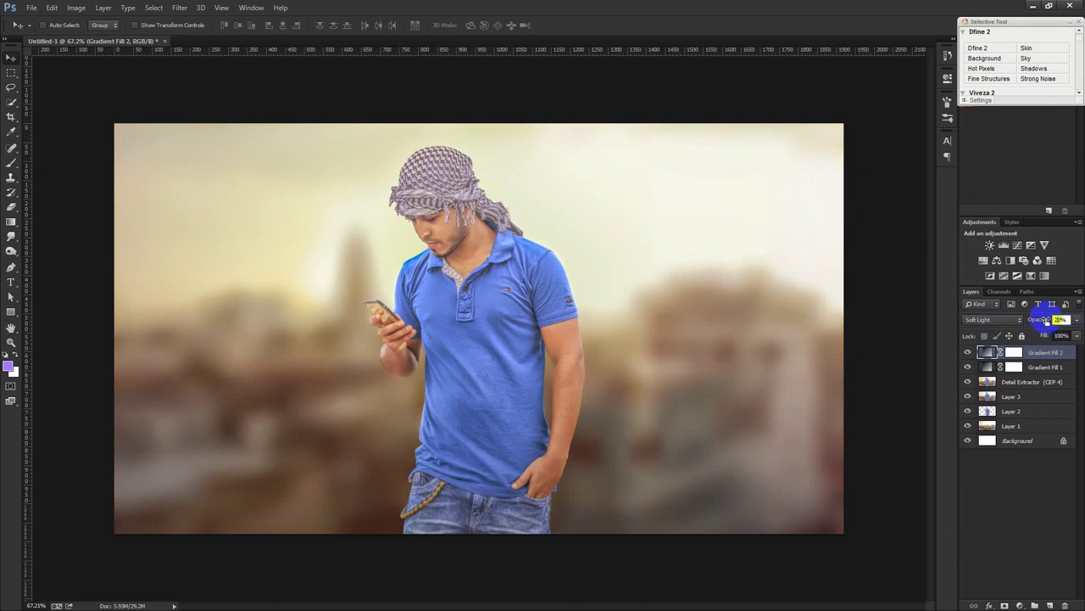
click(984, 356)
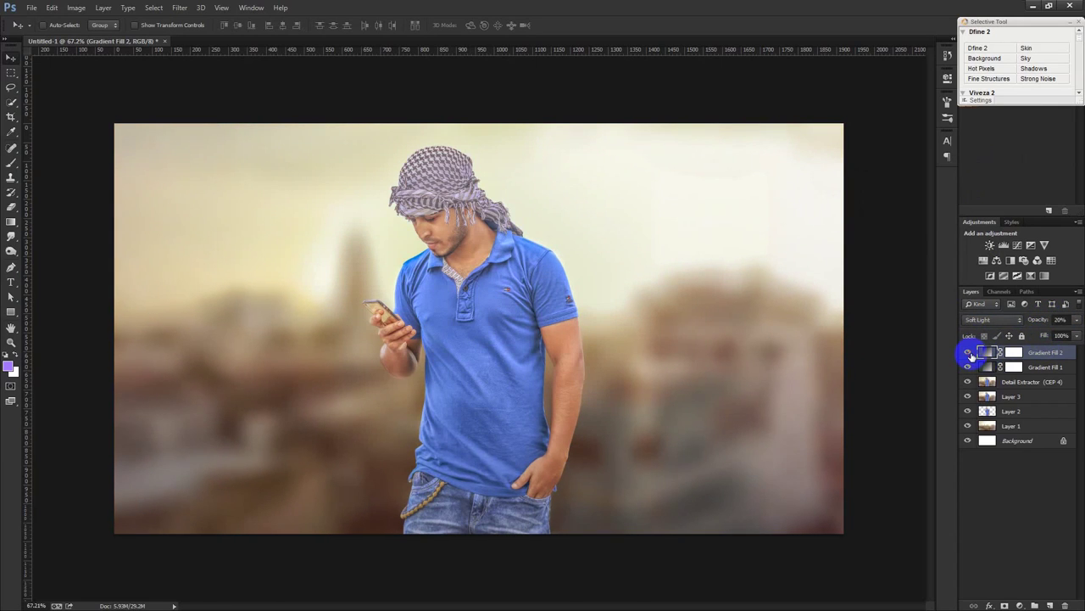
click(1021, 605)
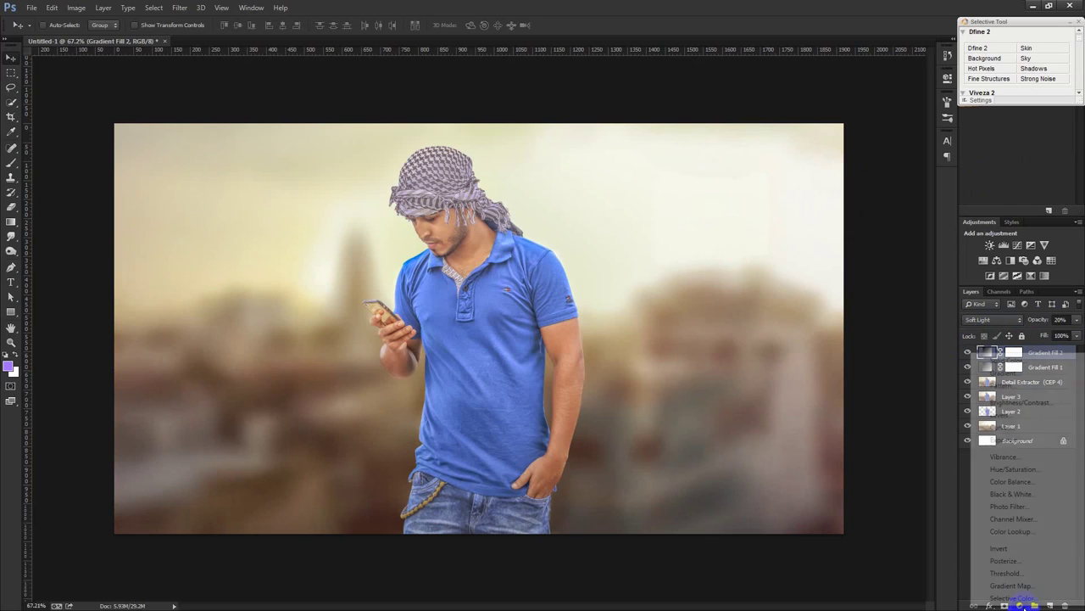
Add a Color Balance layer with midtones at +6, +13 and +26, and compare it toggled off.
click(1011, 481)
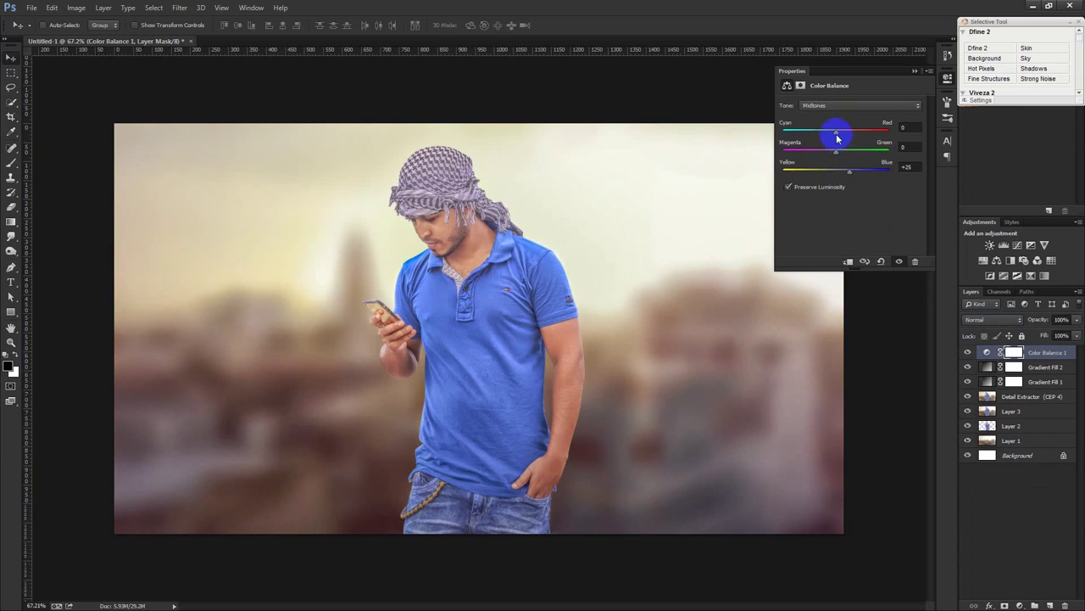
drag(848, 158, 845, 159)
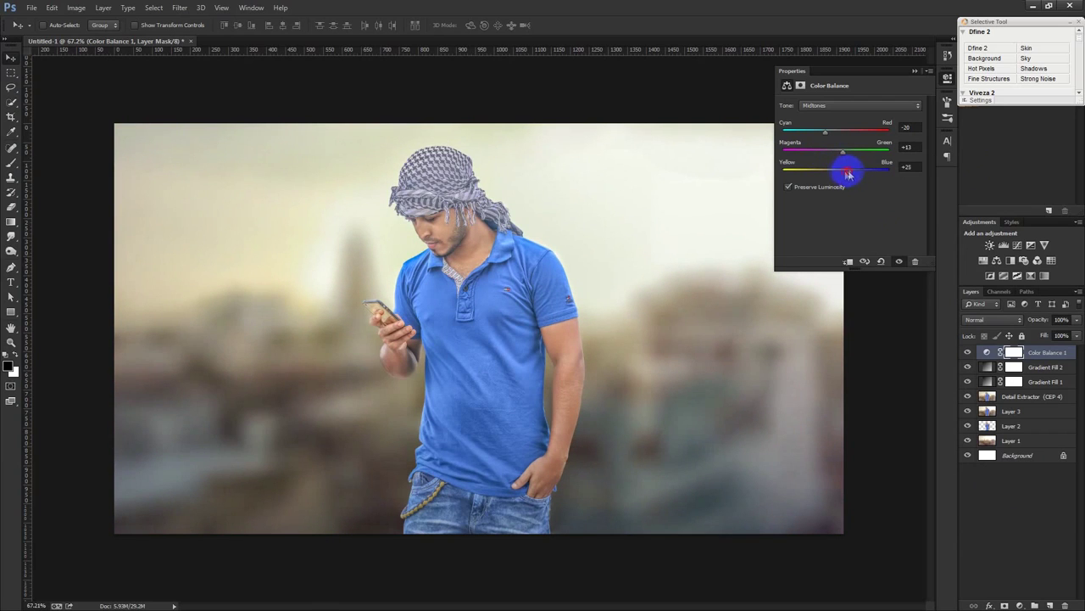
mouse_move(843, 173)
mouse_down()
mouse_move(824, 170)
mouse_move(852, 172)
mouse_up()
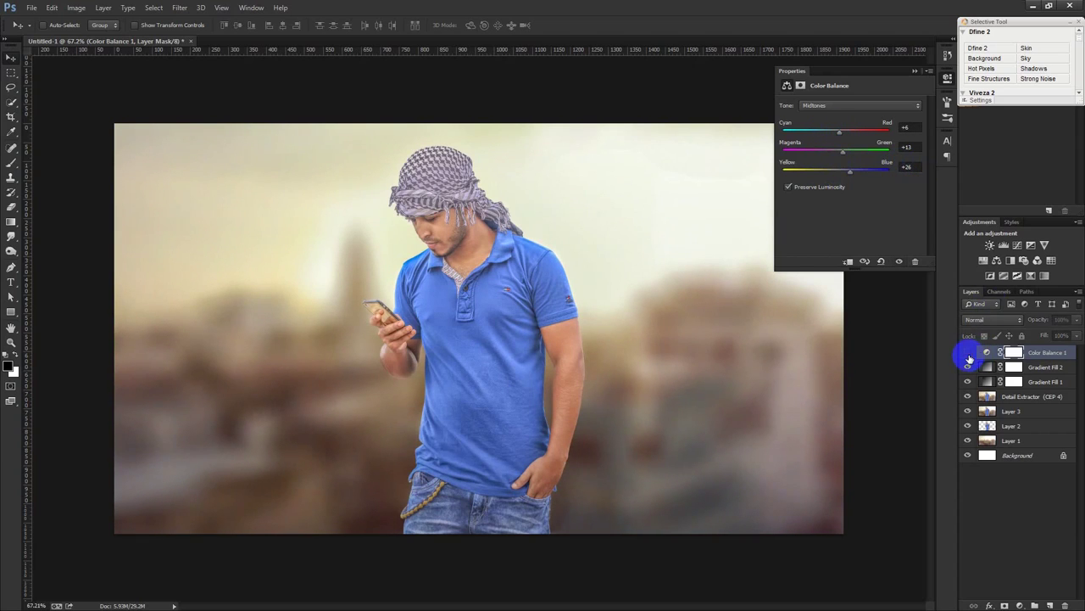
click(967, 355)
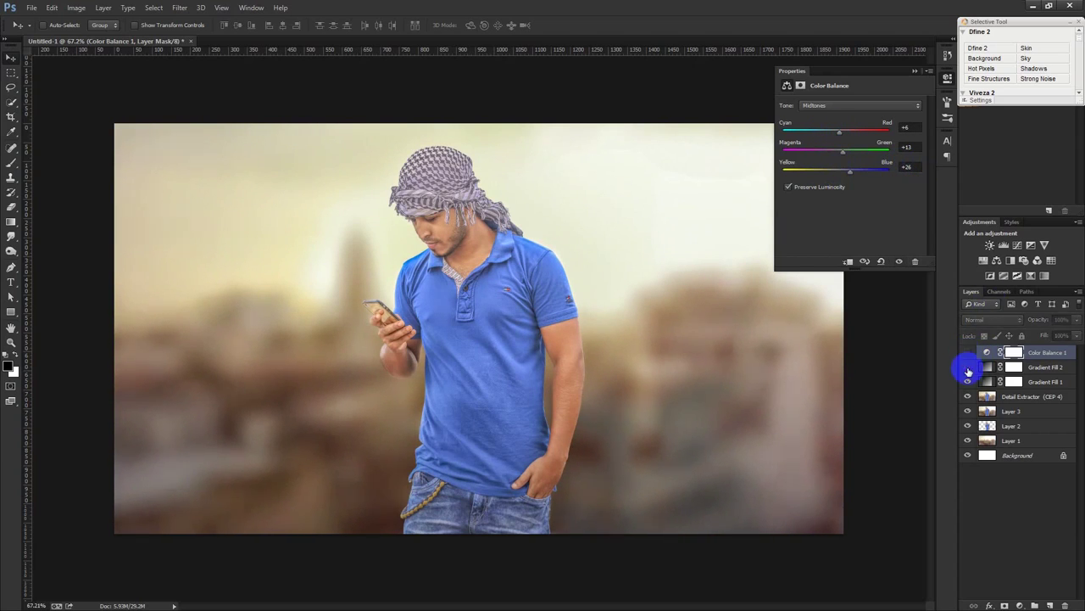
click(915, 71)
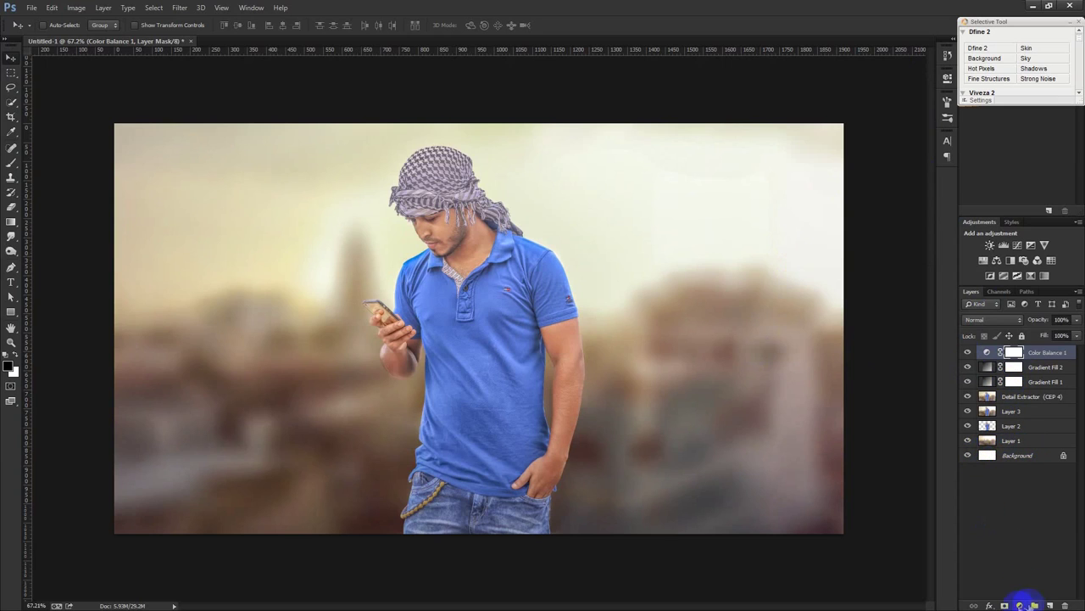
click(1019, 605)
Add a third gradient fill using a transparent preset from the reset default gradients.
click(1011, 378)
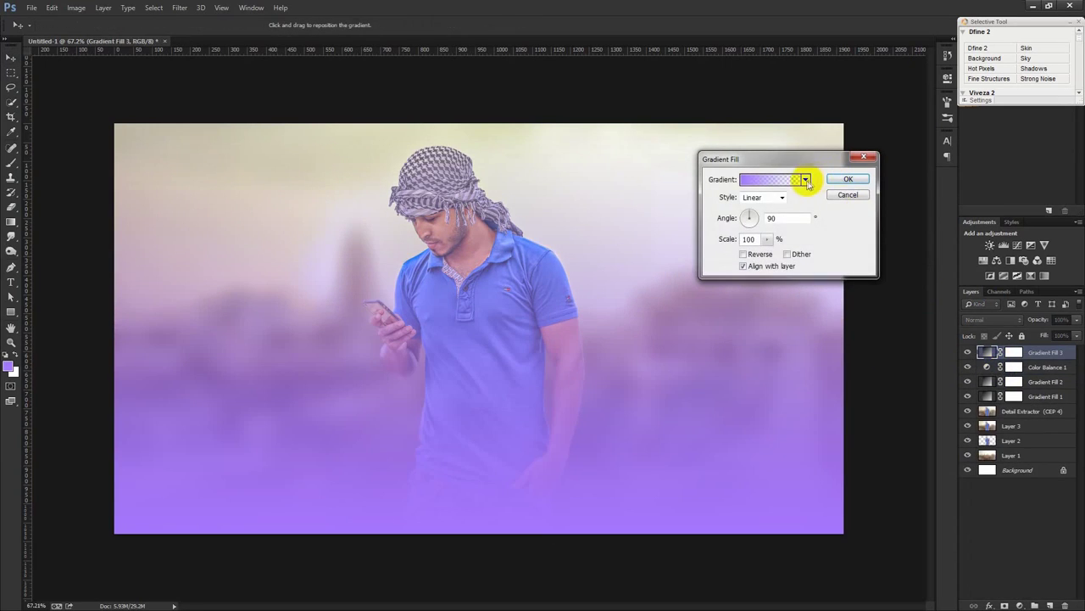
click(806, 179)
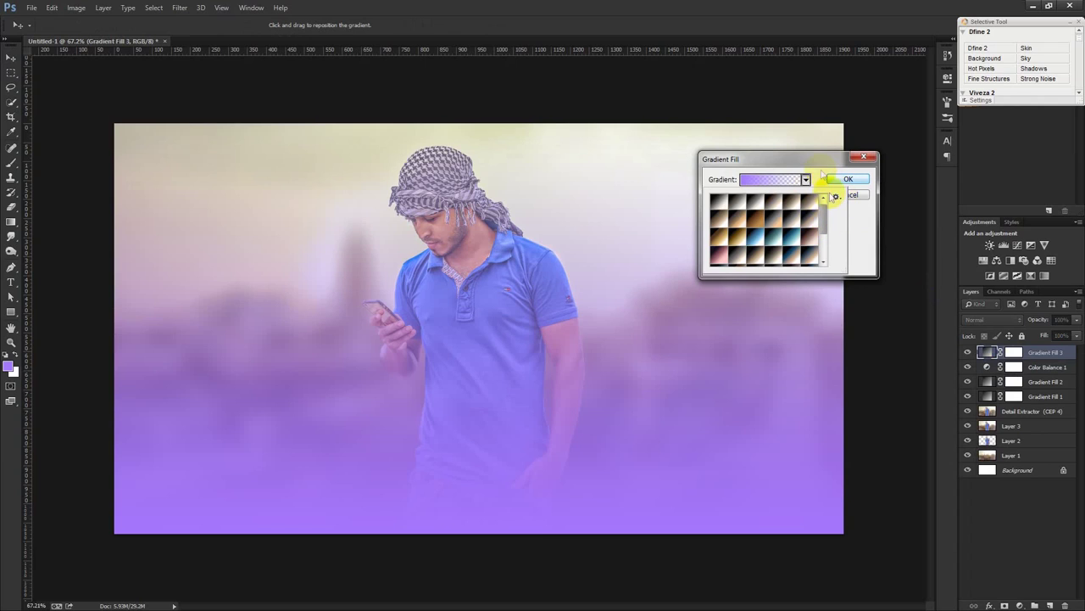
click(836, 196)
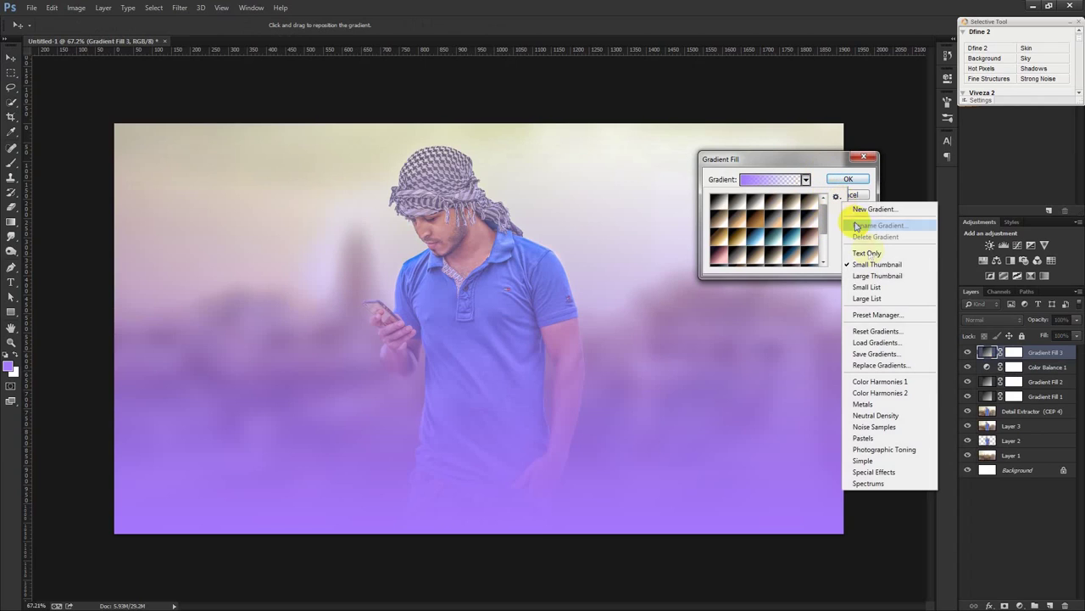
click(876, 331)
click(499, 233)
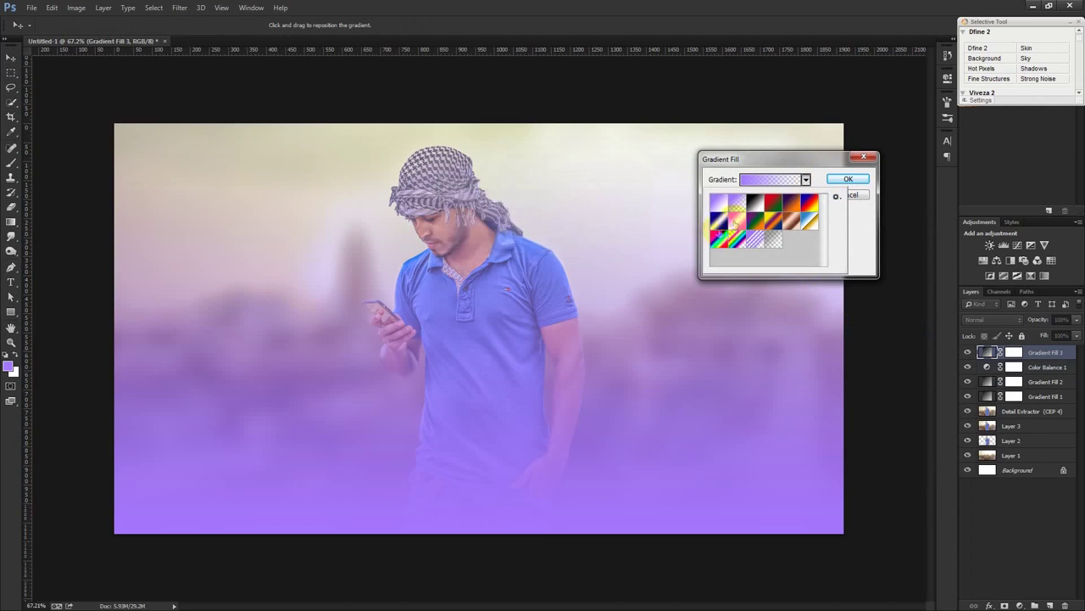
click(773, 240)
Make it a reversed radial vignette at 0° and 189% scale, centred higher on the man.
click(768, 177)
click(761, 197)
click(743, 253)
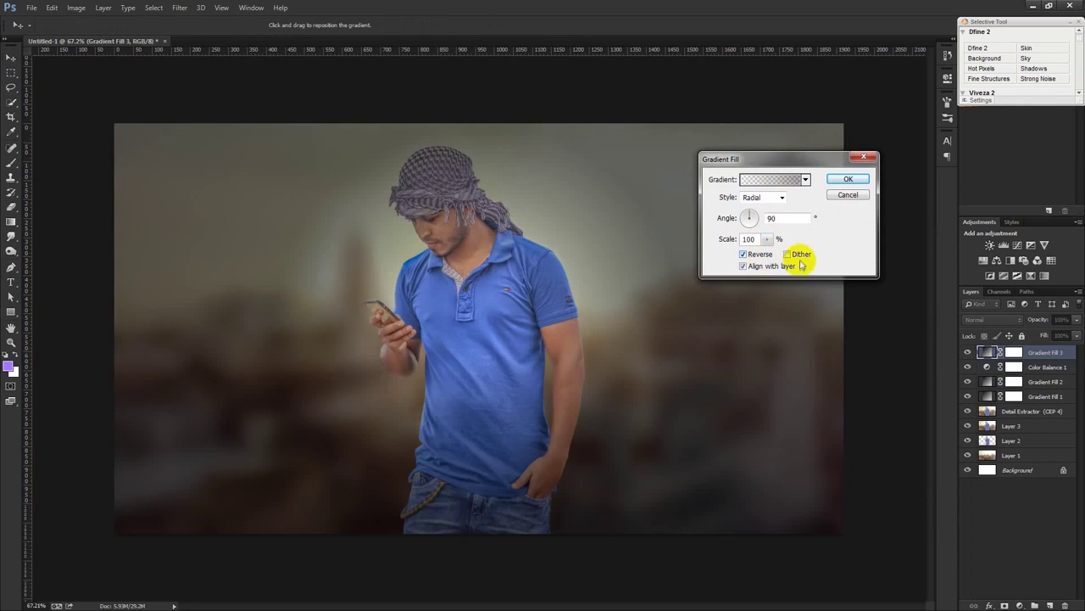
click(755, 218)
drag(766, 238, 772, 252)
drag(529, 294, 509, 223)
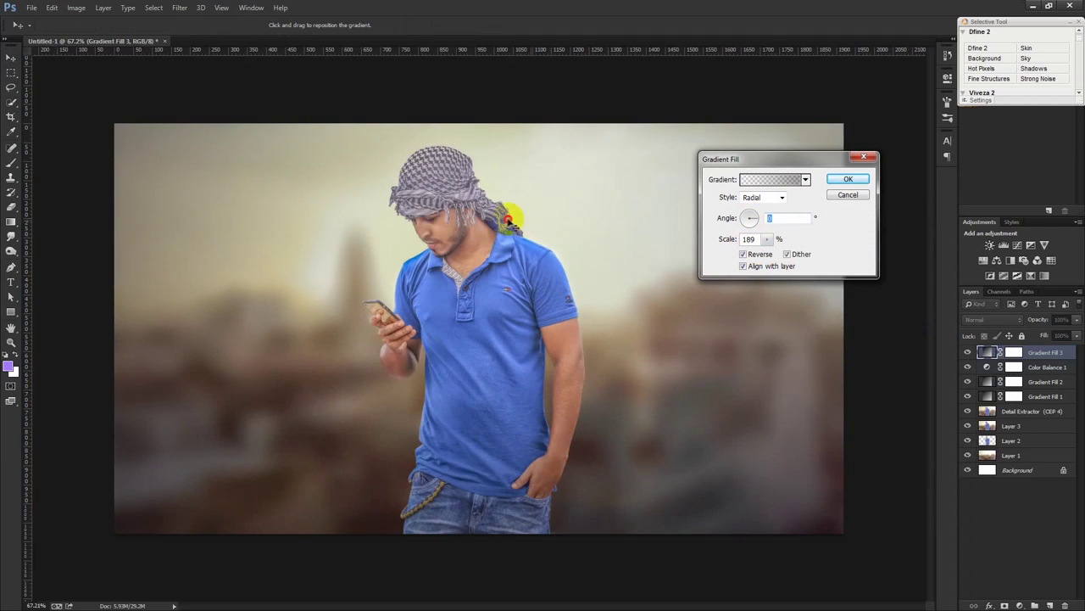
click(848, 179)
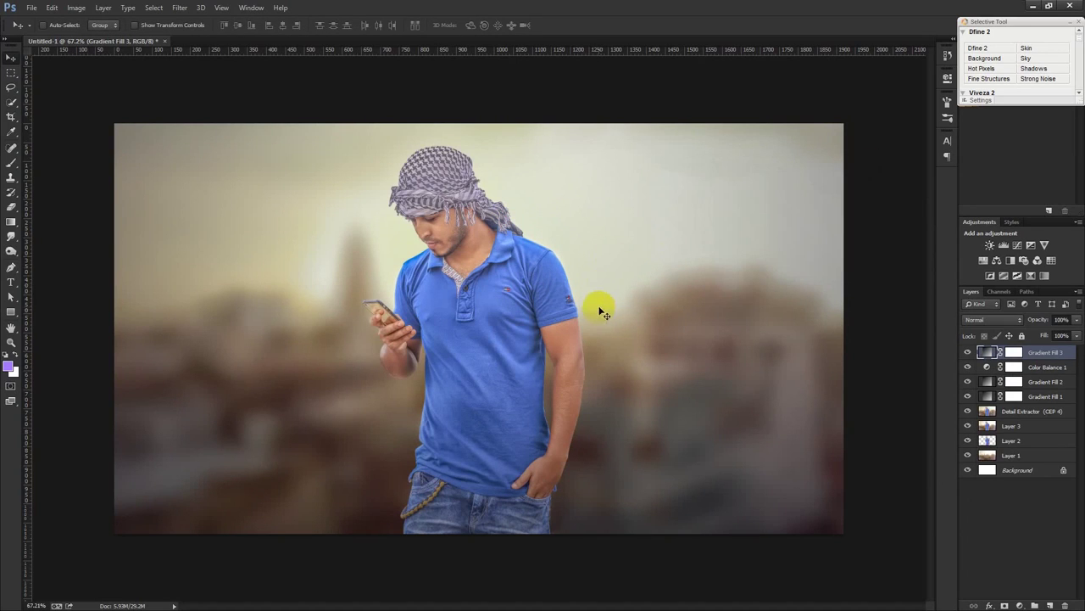
click(986, 389)
drag(986, 389, 532, 422)
click(1054, 603)
Fill the new layer with 50% Gray and set its blend mode to Overlay.
click(76, 7)
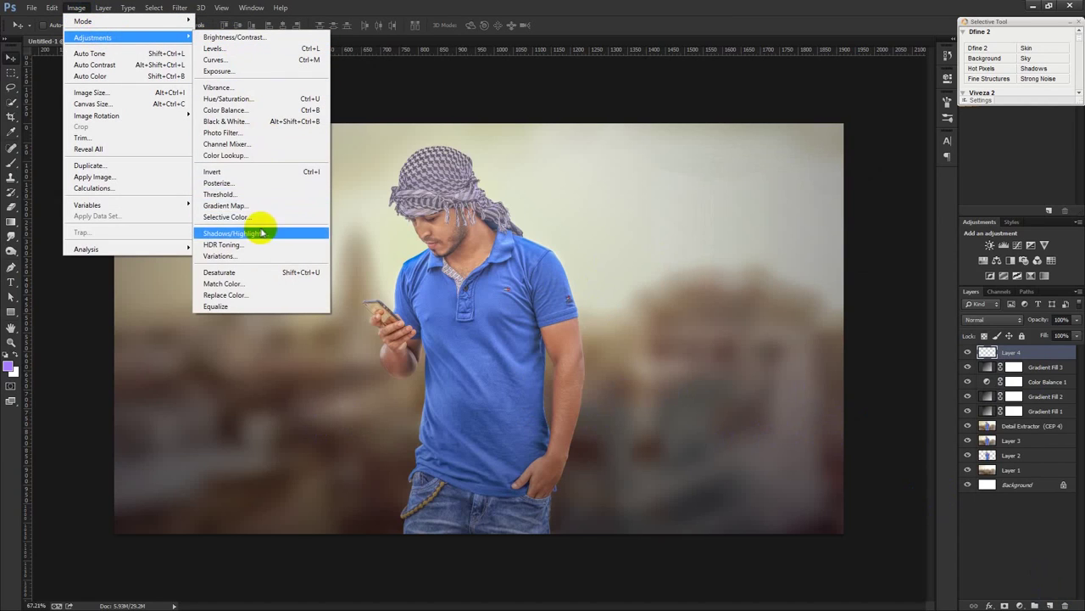
mouse_move(51, 8)
click(84, 178)
click(543, 184)
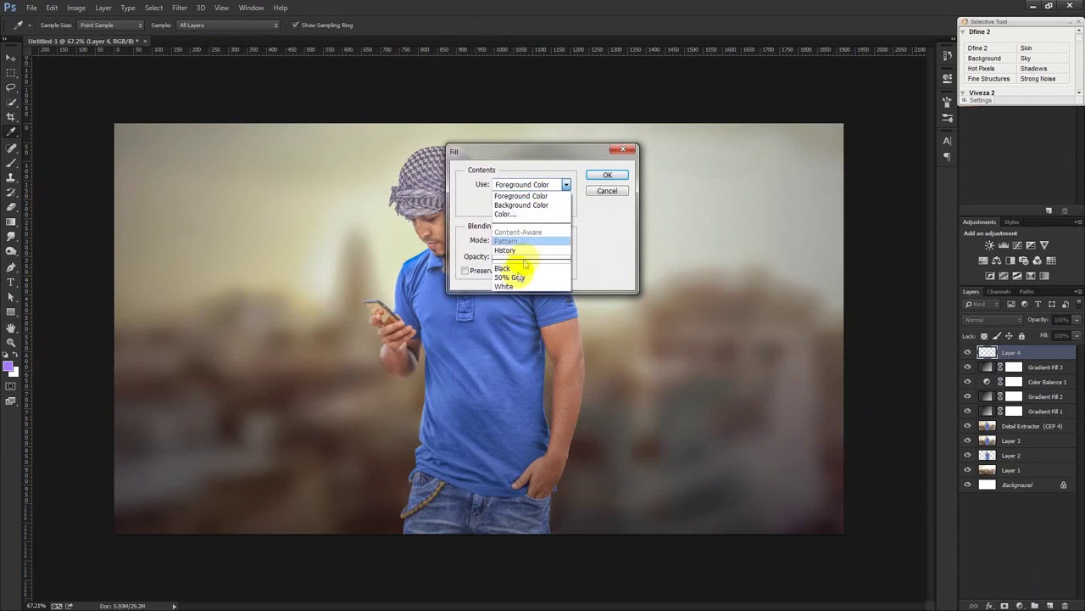
click(534, 278)
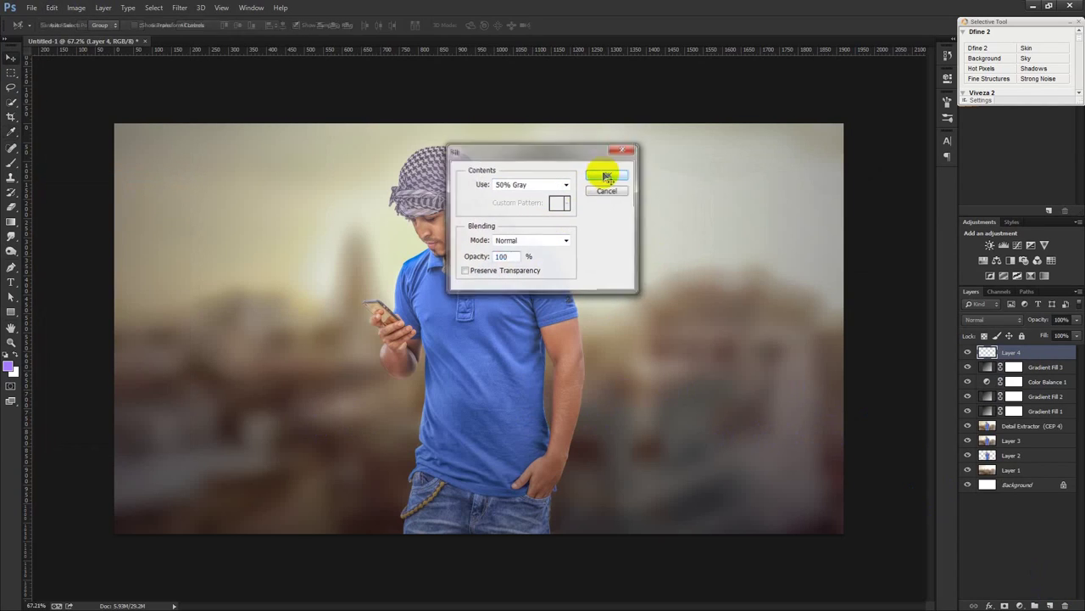
click(607, 175)
key(v)
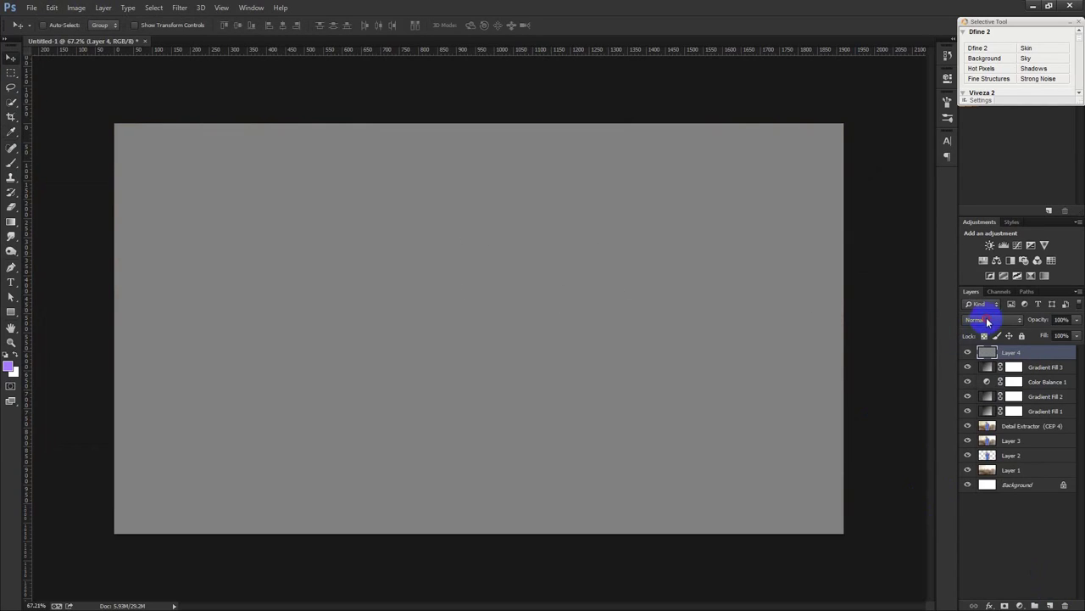
click(987, 321)
click(976, 169)
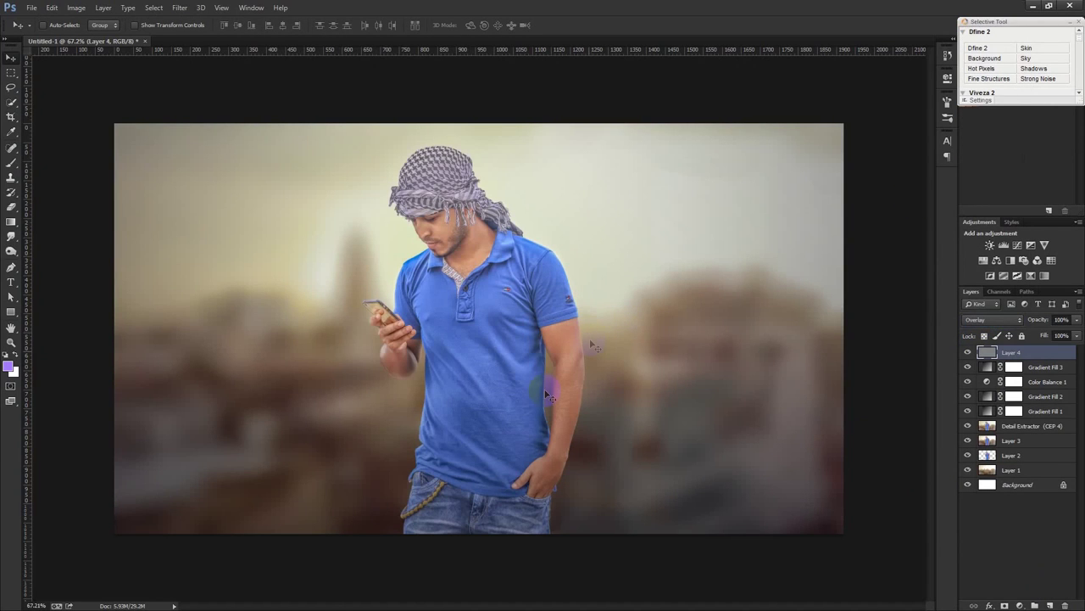
Select the Dodge Tool with Midtones range and 10% exposure.
click(11, 236)
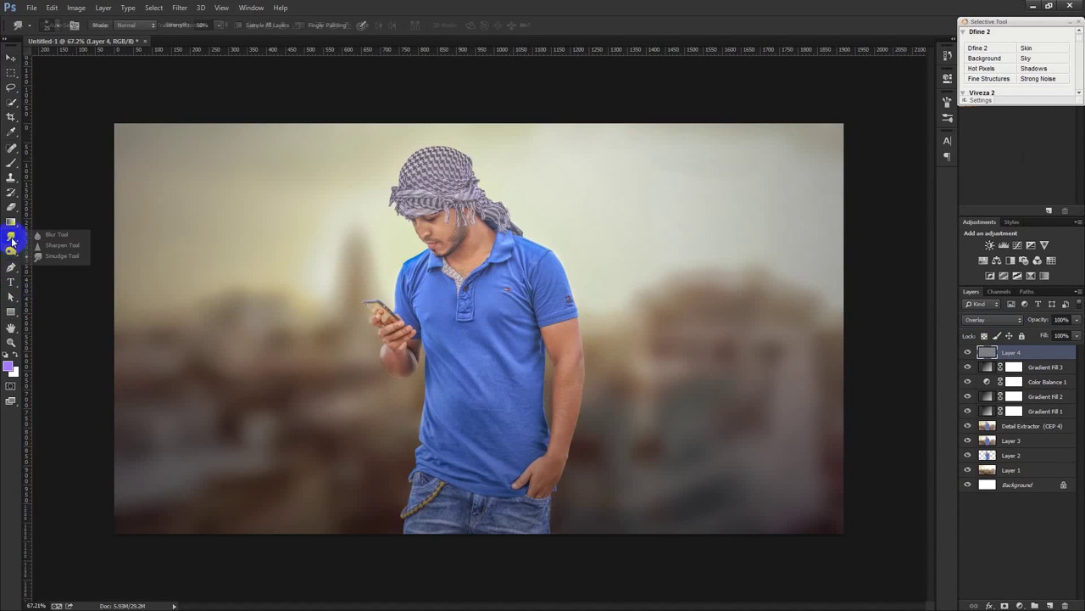
click(11, 251)
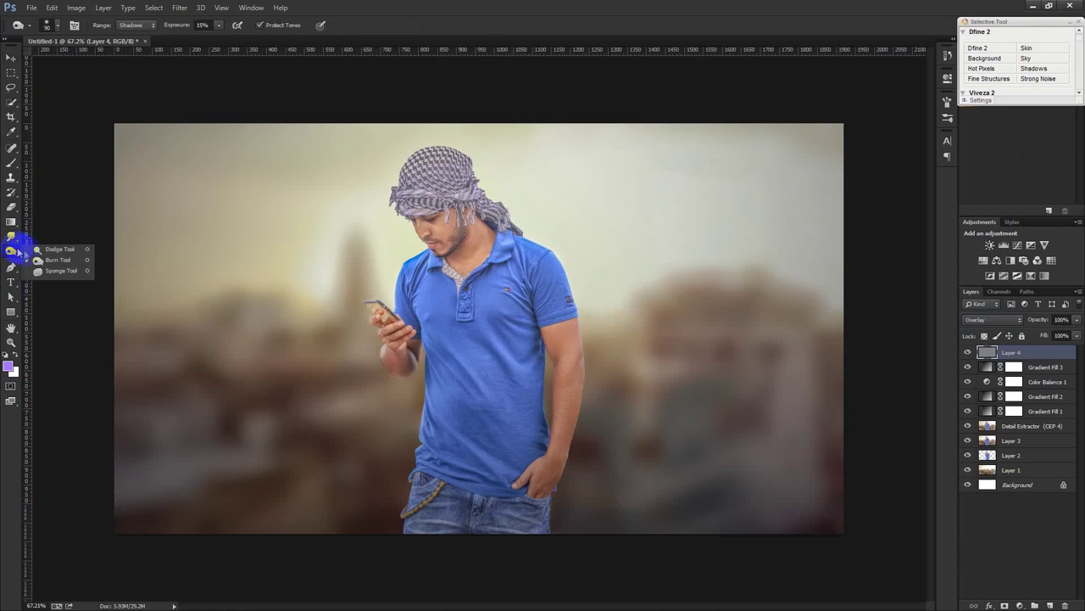
click(61, 248)
click(204, 24)
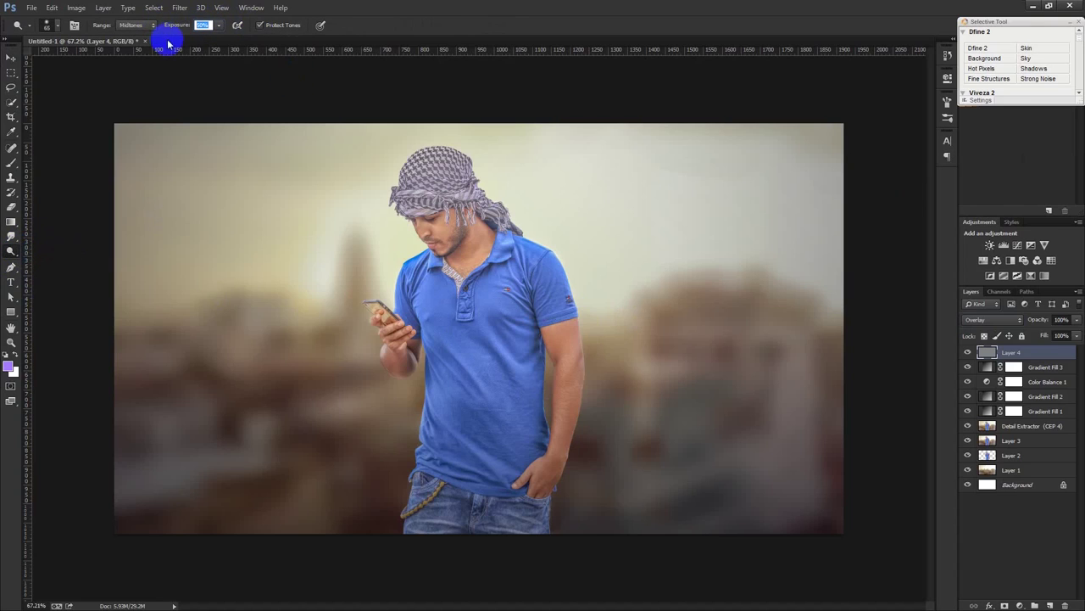
text(10)
key(Return)
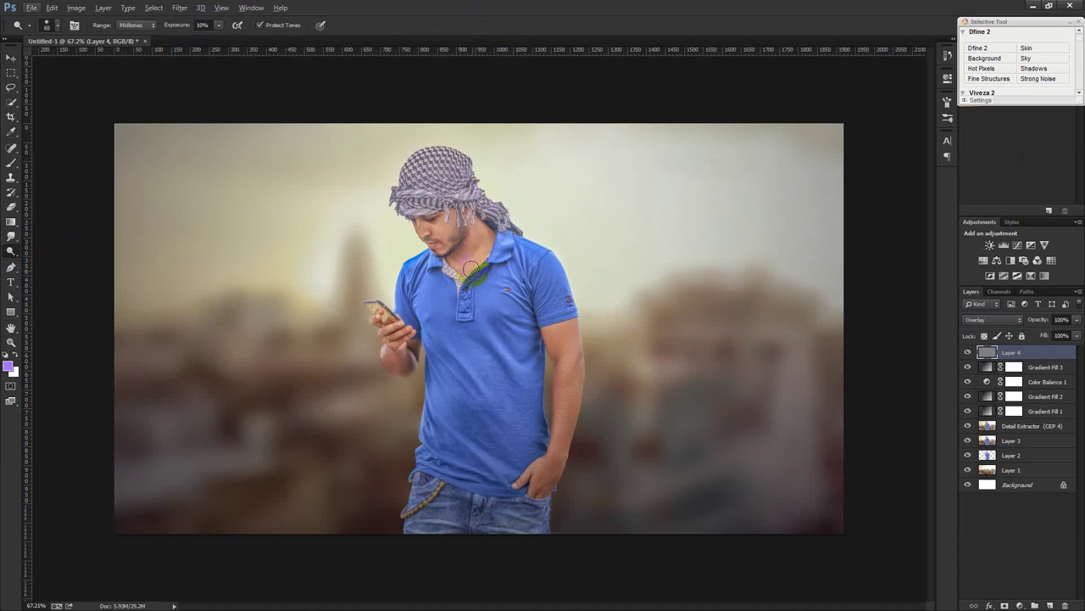
Lighten the upper lip, lower lip and the skin under the eye.
scroll(468, 268, up, 5)
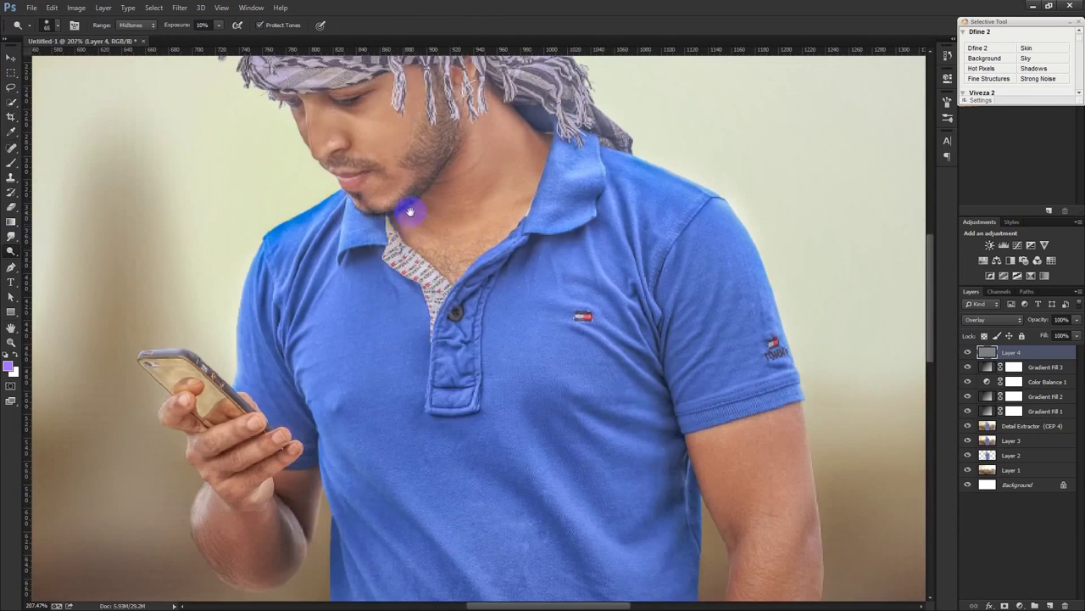
scroll(409, 211, up, 2)
scroll(388, 230, up, 2)
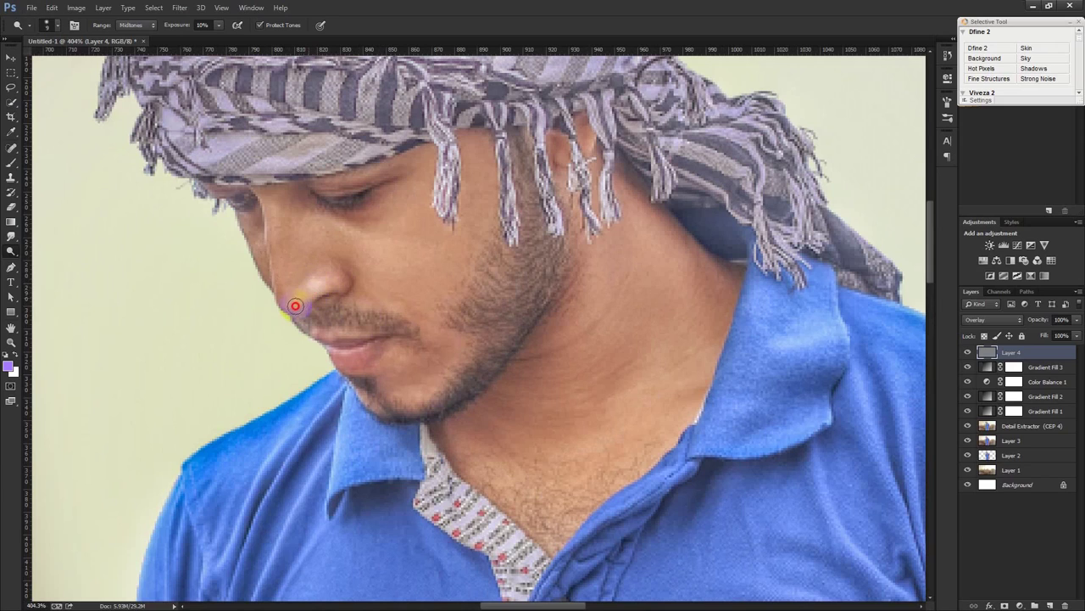
drag(295, 305, 327, 311)
drag(341, 350, 315, 339)
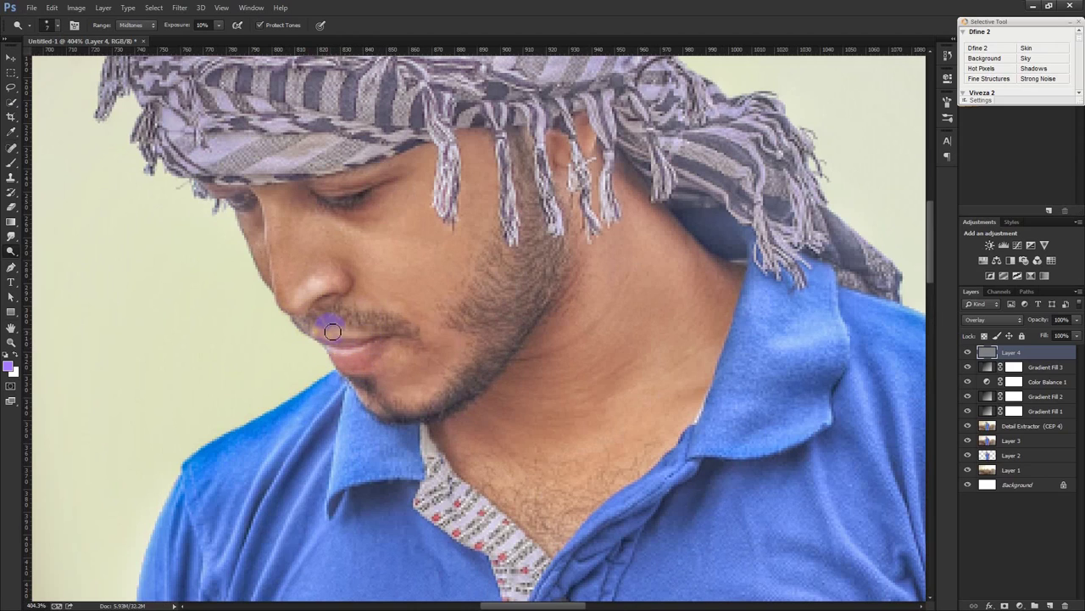
drag(348, 229, 369, 236)
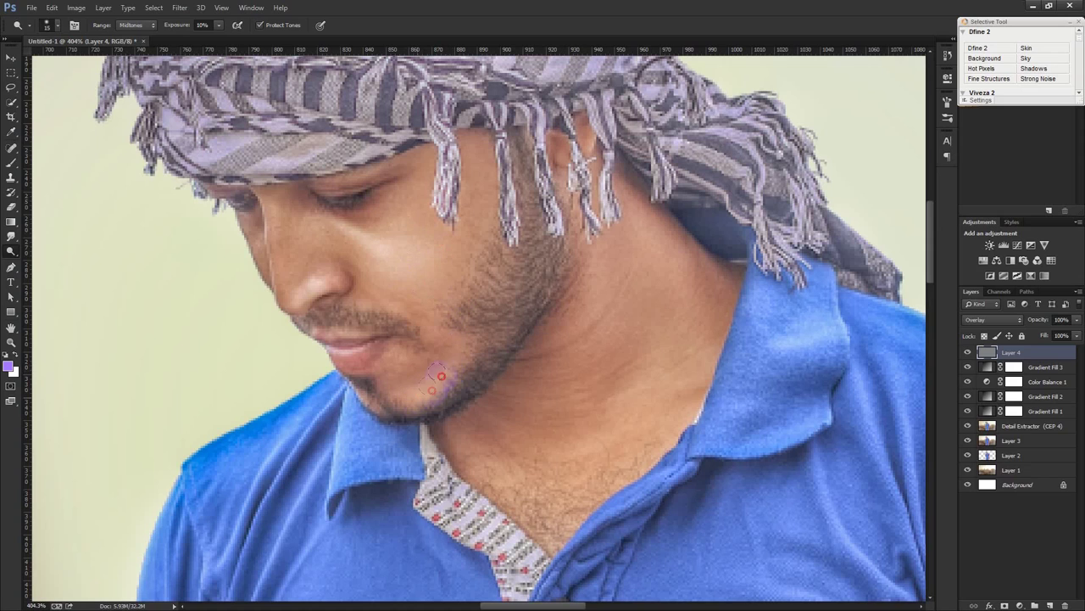
scroll(642, 370, down, 2)
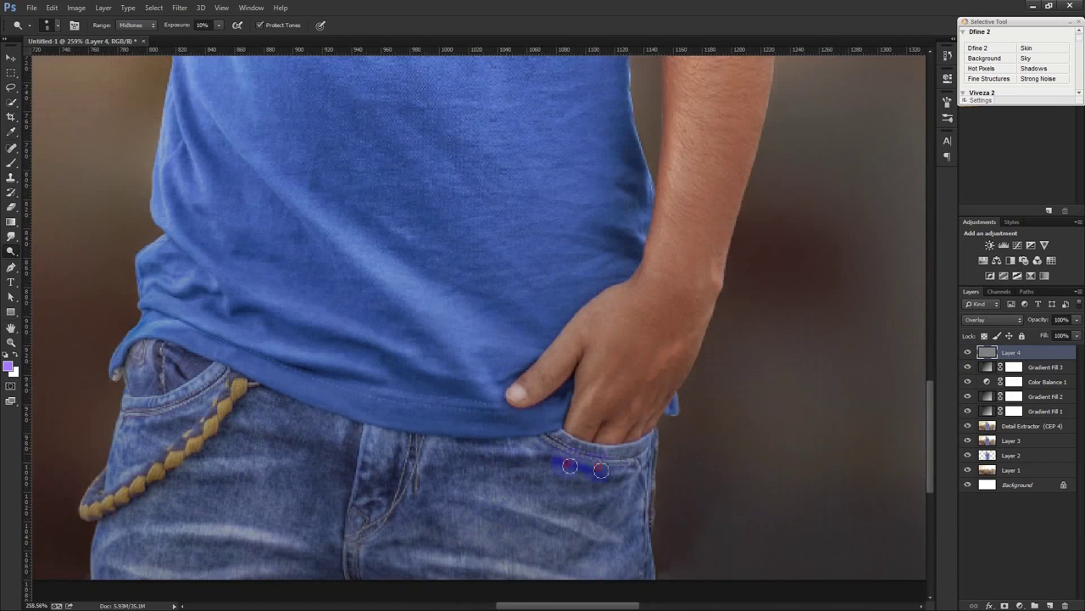
Dodge the jeans pocket edge, fly seam and shirt hem, then pan up toward the collar and face.
drag(577, 443, 667, 435)
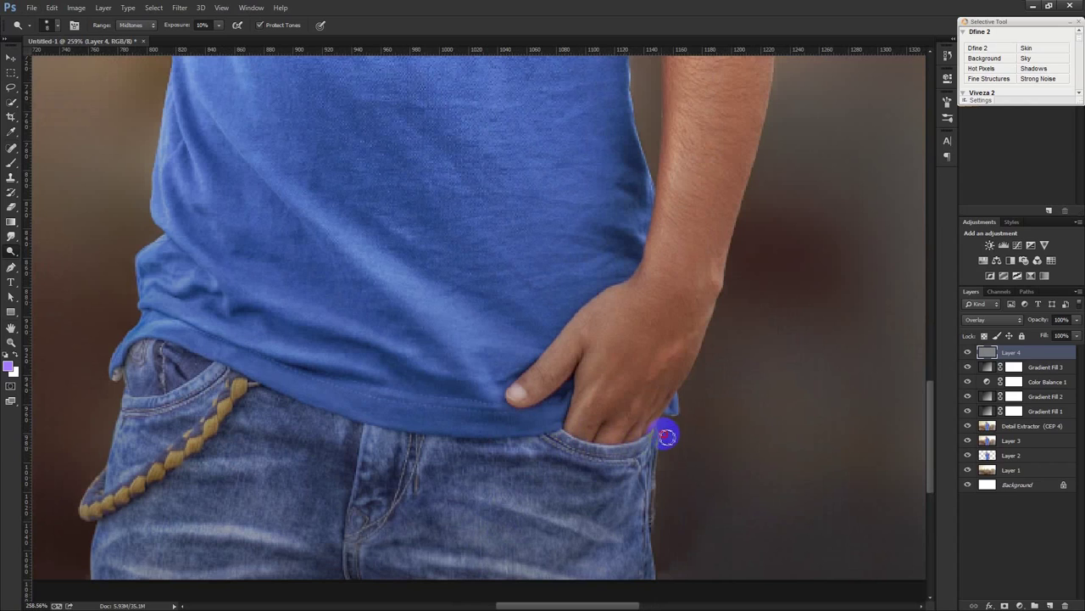
drag(358, 427, 348, 575)
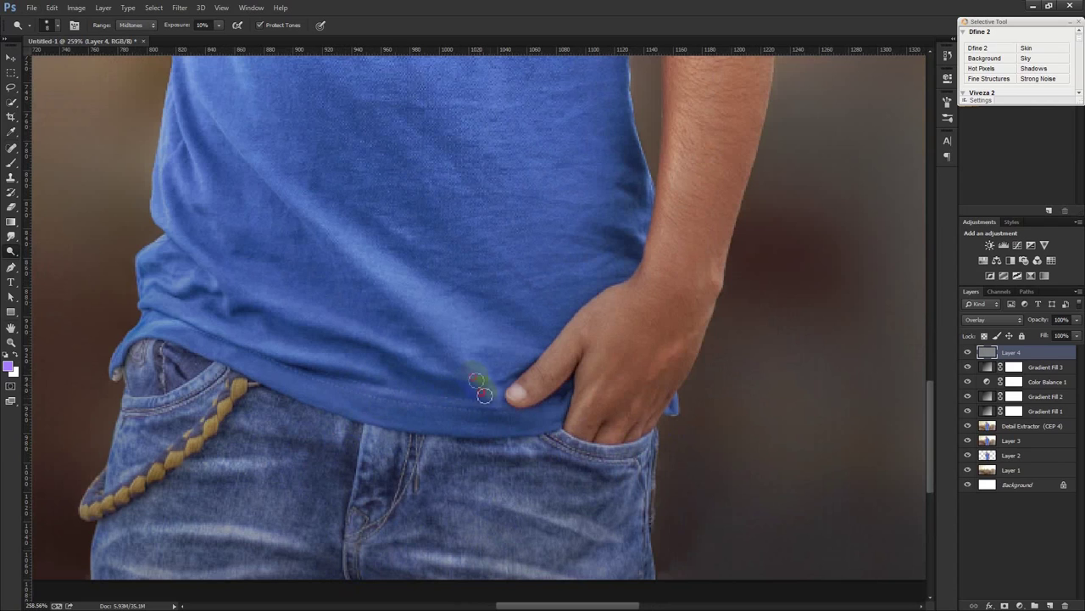
mouse_move(322, 415)
mouse_down()
mouse_move(200, 354)
mouse_move(264, 345)
mouse_up()
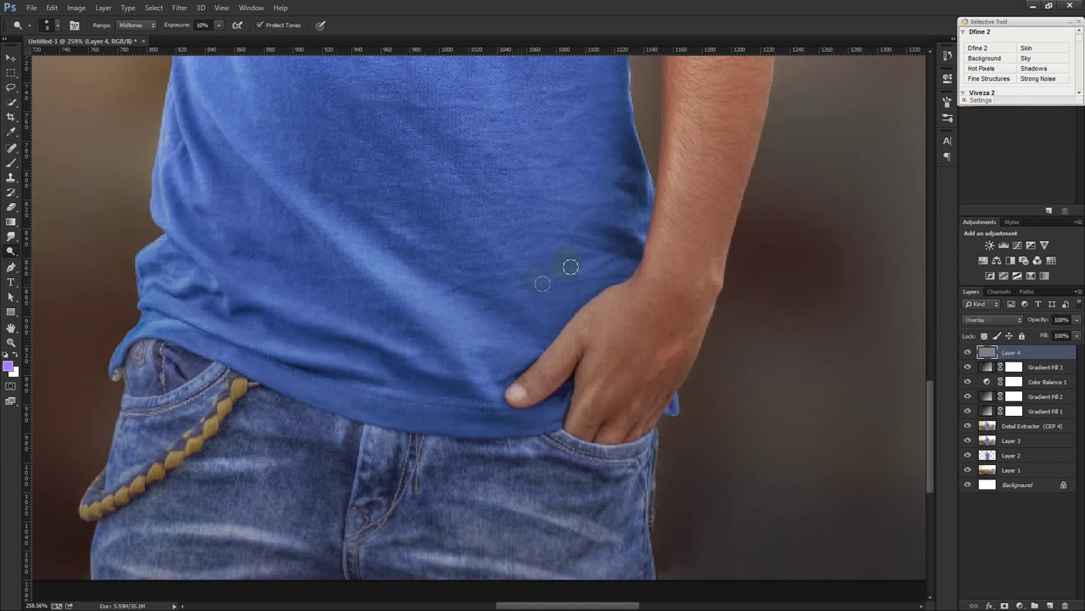
drag(543, 283, 625, 393)
drag(449, 235, 525, 370)
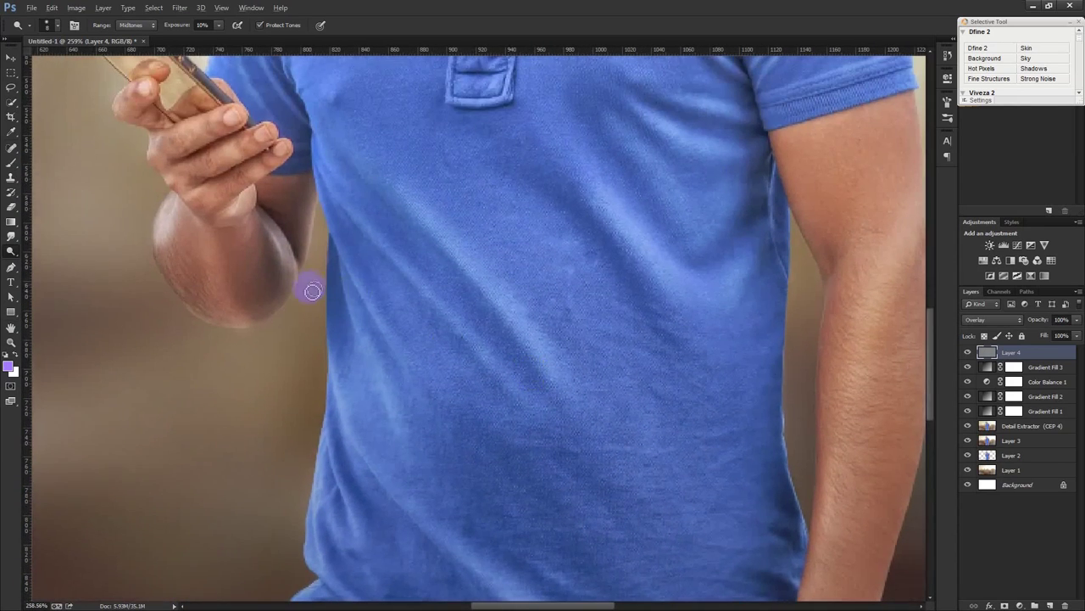
alt+scroll(313, 291, down, 3)
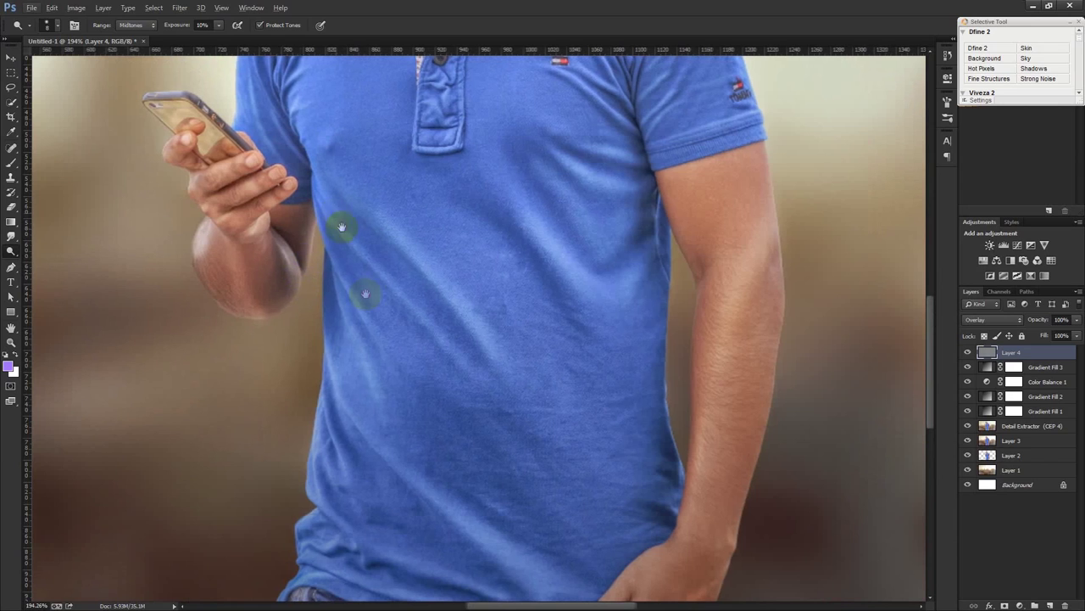
drag(339, 222, 388, 343)
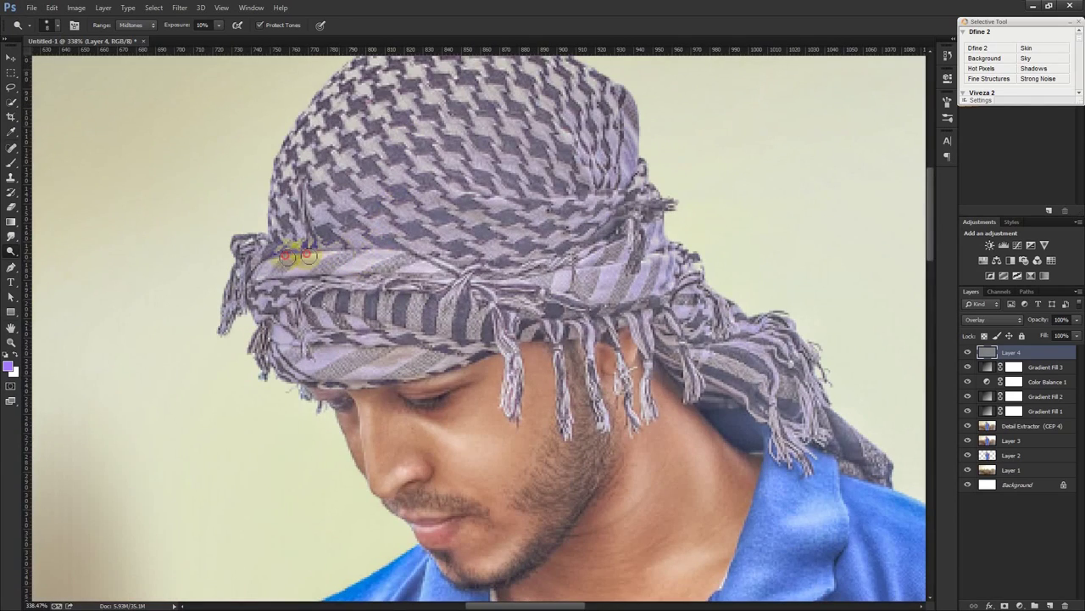
Dodge the scarf's band, lower band, tail, fringe above the eye and top.
mouse_move(297, 256)
mouse_down()
mouse_move(368, 259)
mouse_move(318, 304)
mouse_up()
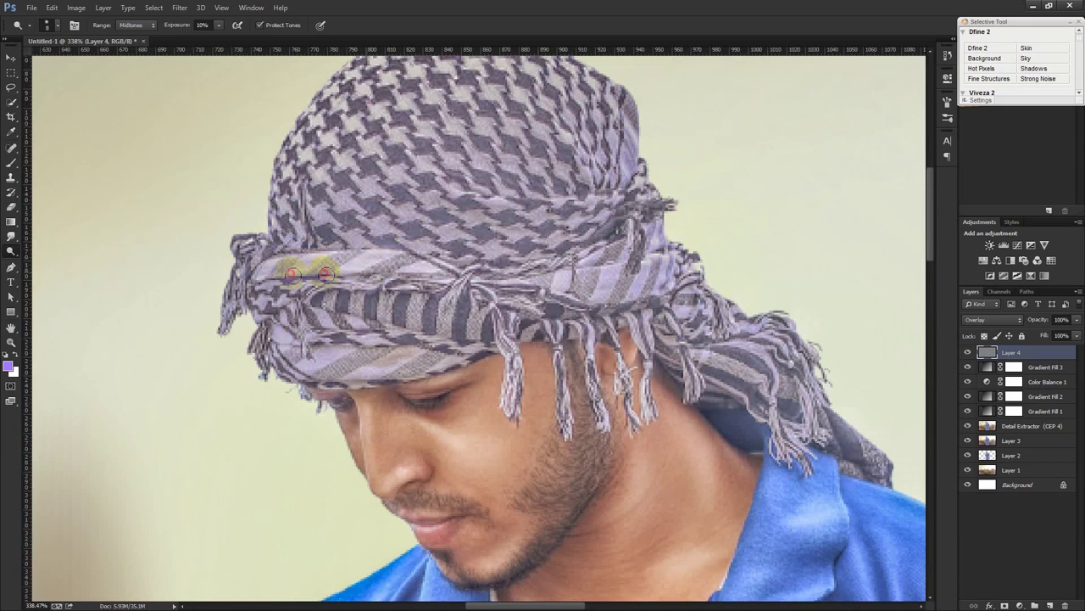
drag(465, 352, 333, 362)
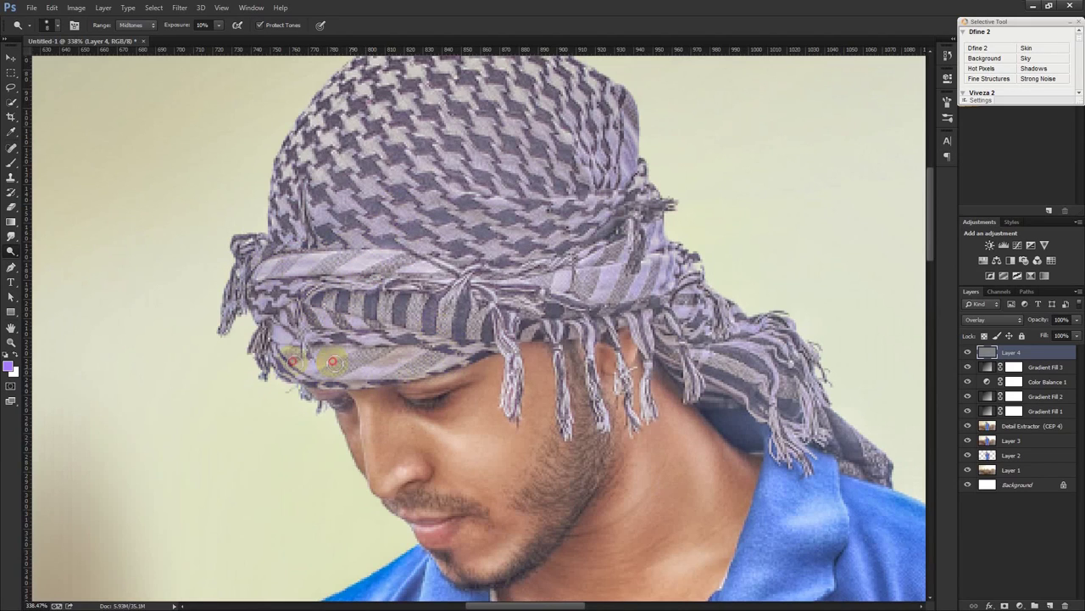
drag(333, 362, 374, 335)
click(554, 269)
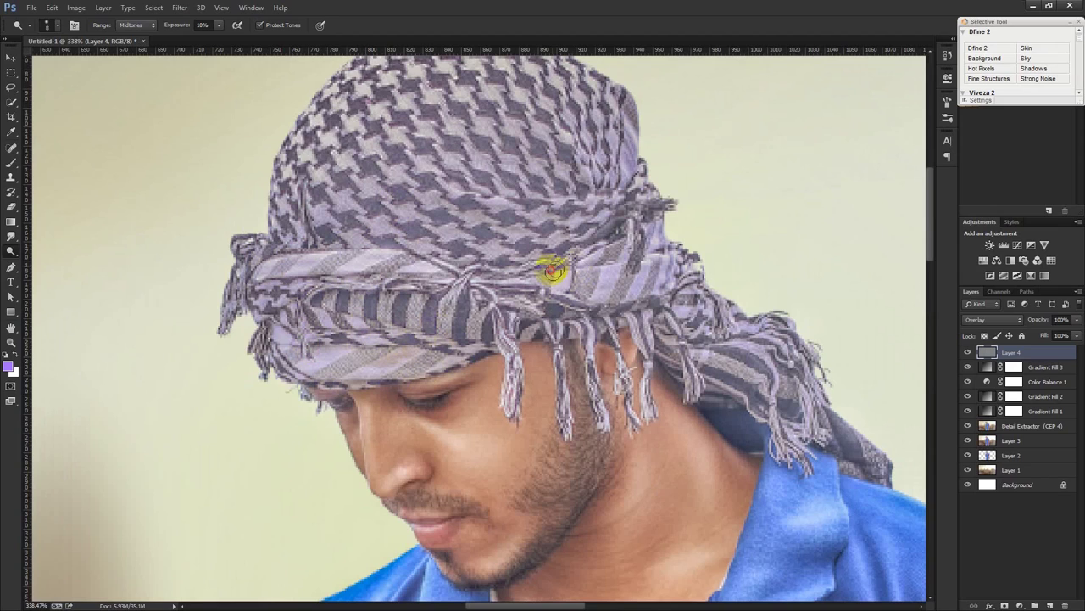
mouse_move(555, 269)
mouse_down()
mouse_move(624, 313)
mouse_move(563, 323)
mouse_up()
mouse_move(735, 394)
mouse_down()
mouse_move(853, 457)
mouse_move(838, 418)
mouse_up()
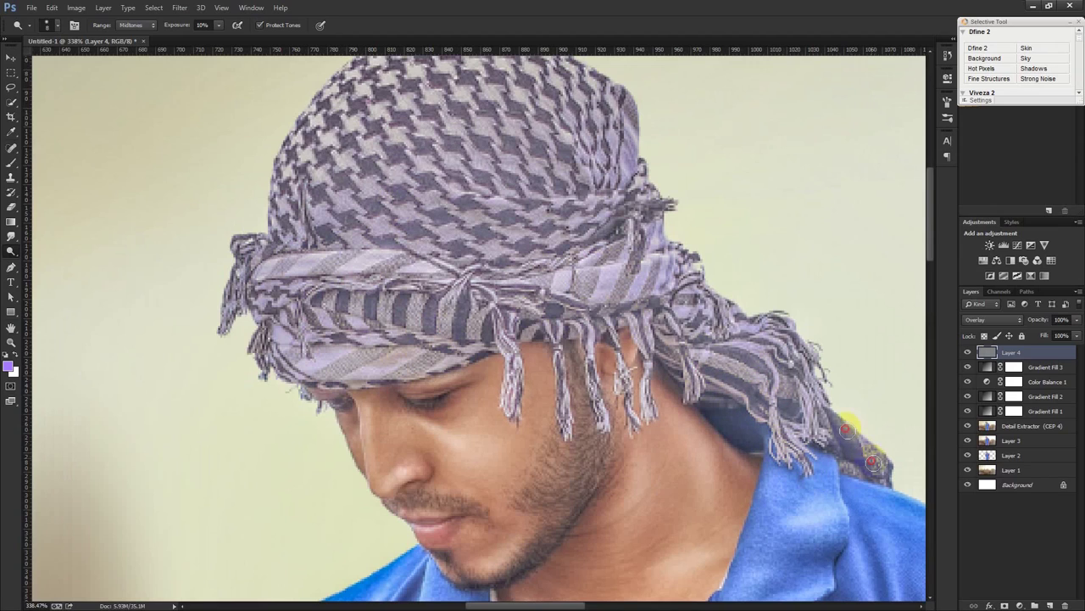
click(491, 391)
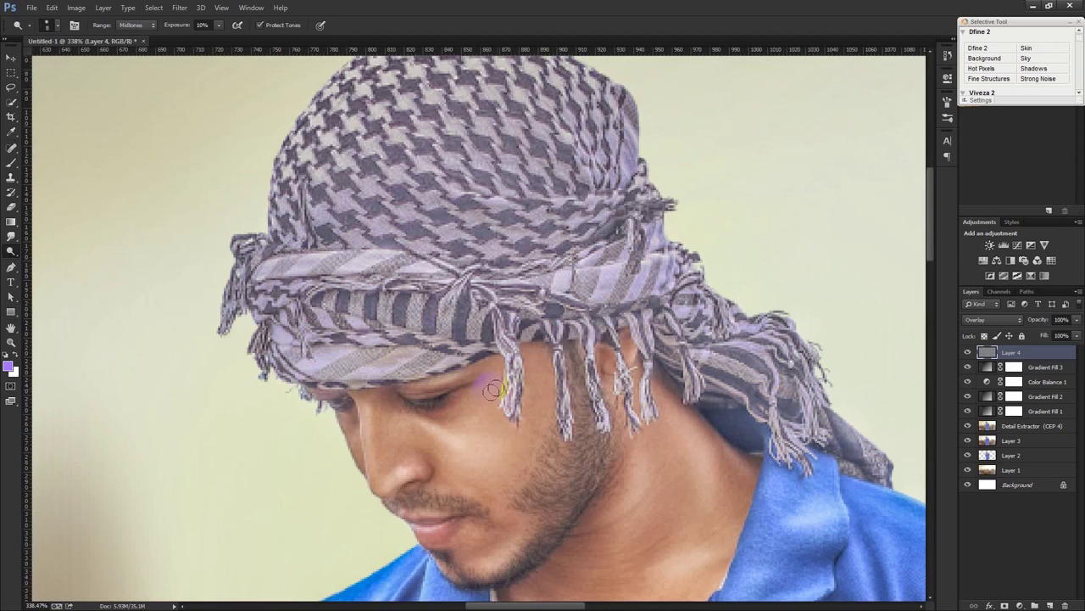
mouse_move(515, 392)
mouse_down()
mouse_move(509, 346)
mouse_move(484, 310)
mouse_up()
scroll(484, 310, up, 1)
mouse_move(466, 222)
mouse_down()
mouse_move(537, 226)
mouse_move(633, 189)
mouse_move(630, 128)
mouse_move(564, 75)
mouse_move(288, 280)
mouse_move(266, 255)
mouse_move(329, 216)
mouse_move(450, 292)
mouse_move(441, 208)
mouse_up()
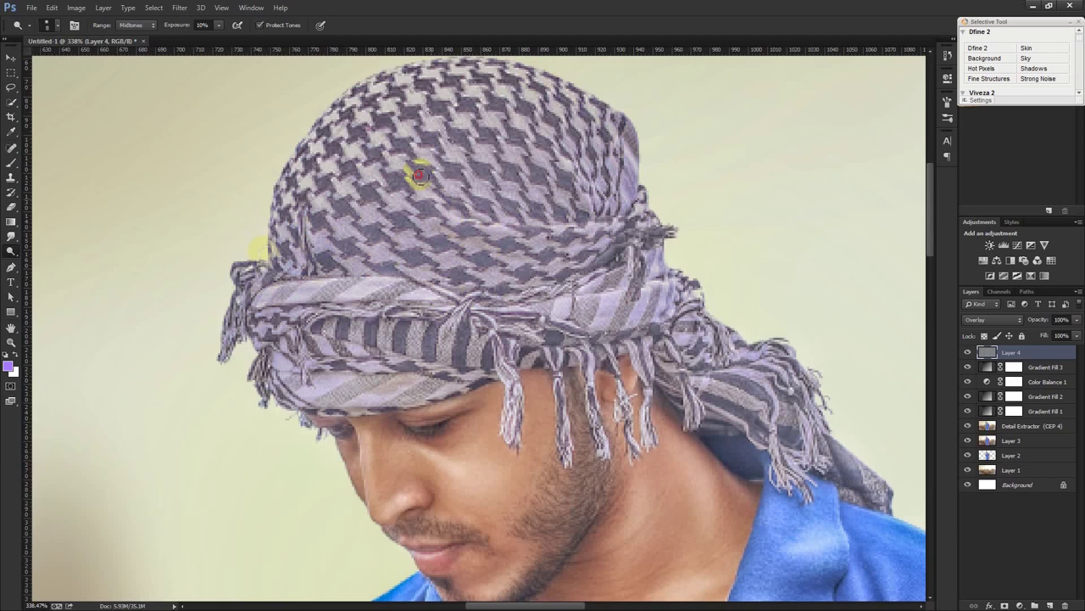
right_click(10, 252)
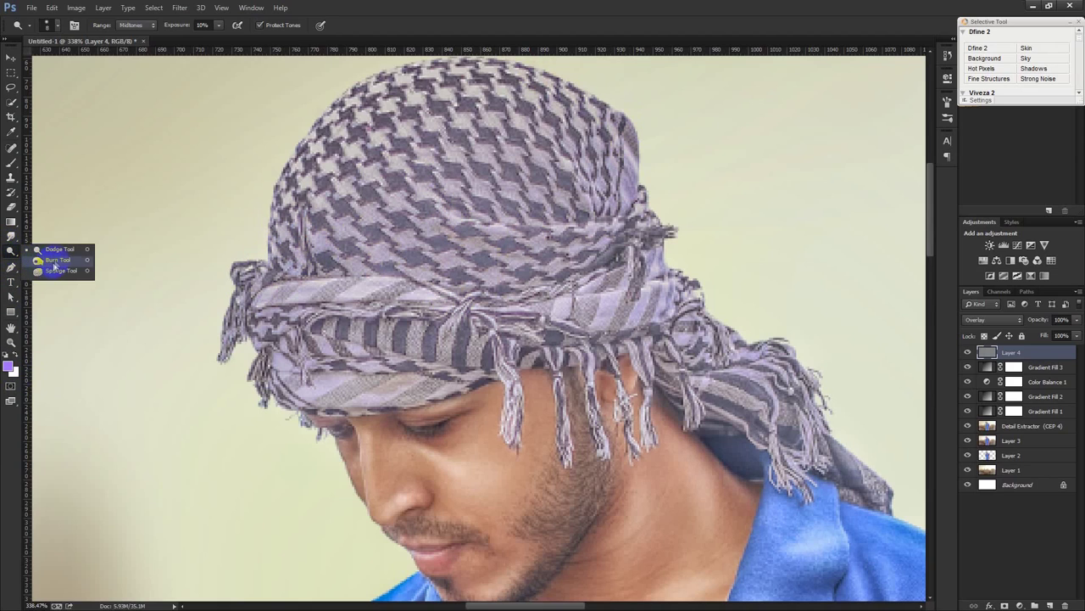
Switch to the Burn Tool with Shadows range and 10% exposure.
click(58, 259)
click(204, 25)
drag(209, 25, 160, 28)
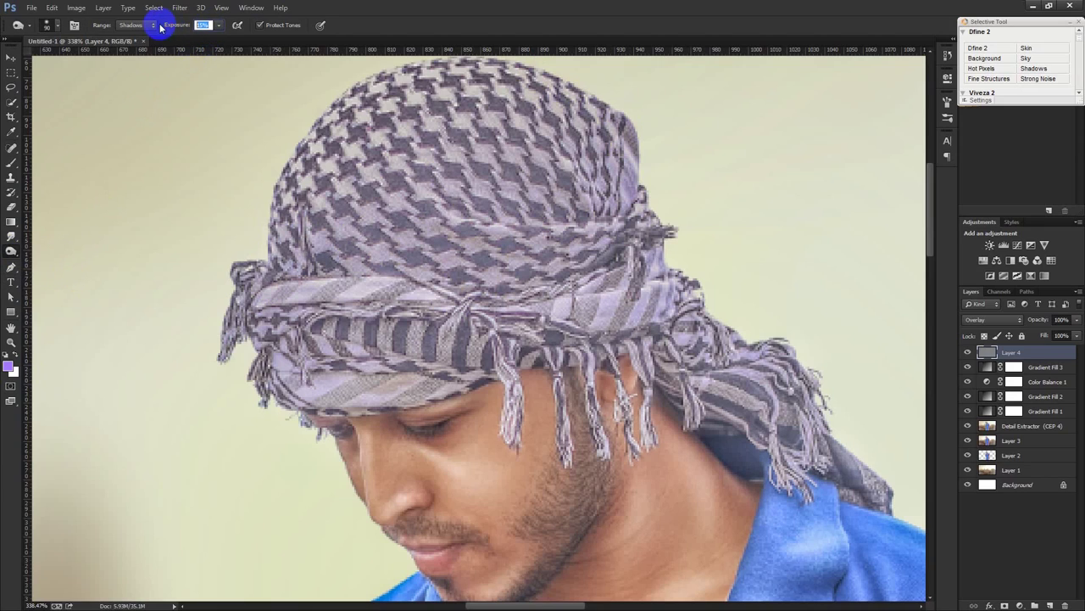
text(10)
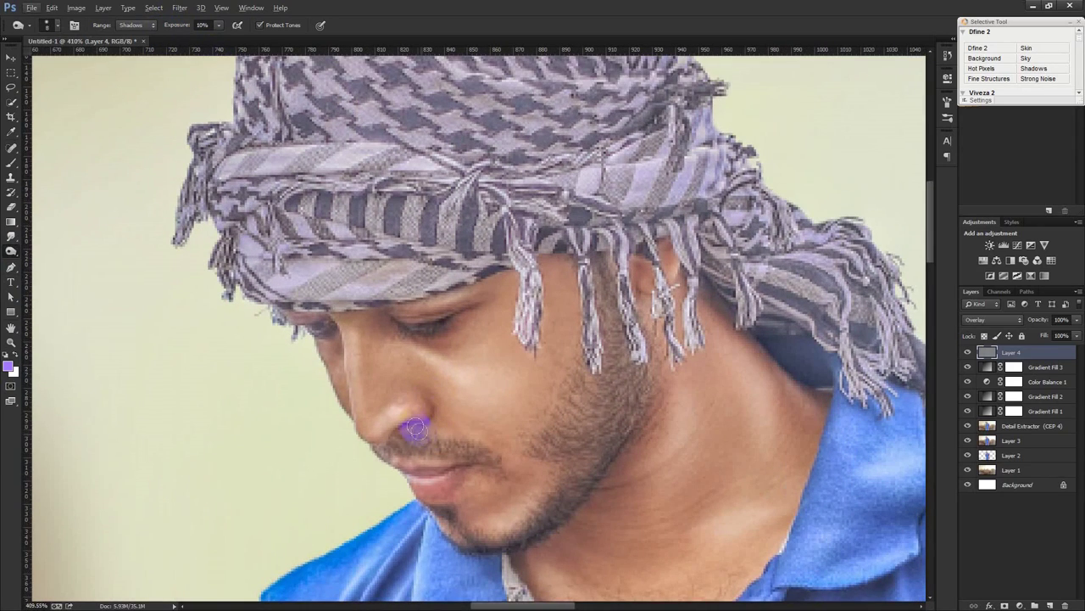
Darken the shadows at the nose tip, lips, eyelids and jaw.
drag(415, 428, 402, 427)
drag(422, 477, 475, 469)
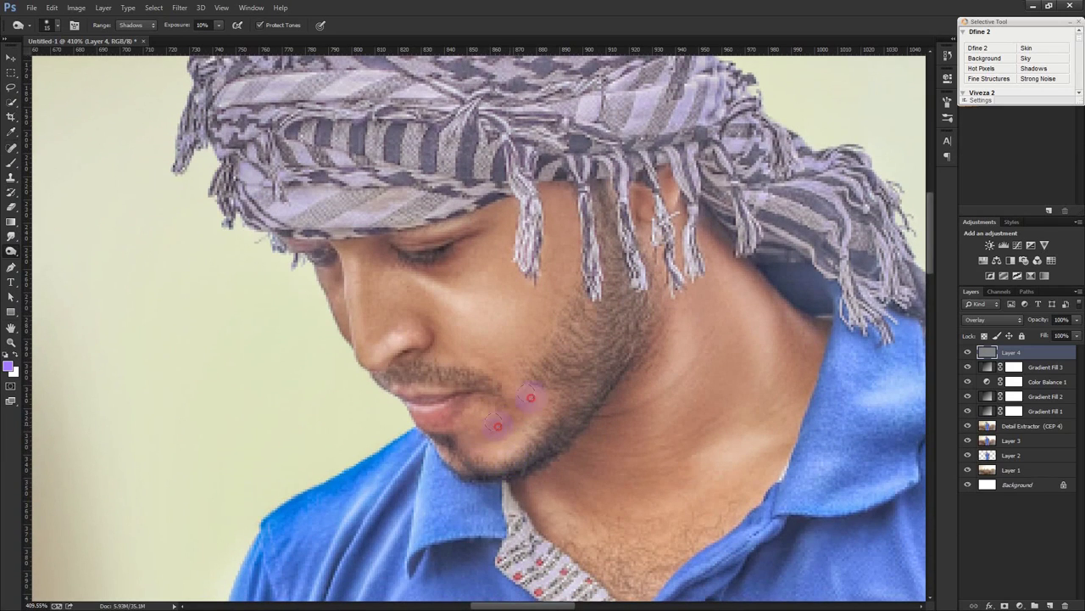
mouse_move(434, 271)
mouse_down()
mouse_move(387, 249)
mouse_move(431, 249)
mouse_move(491, 223)
mouse_up()
drag(622, 386, 620, 366)
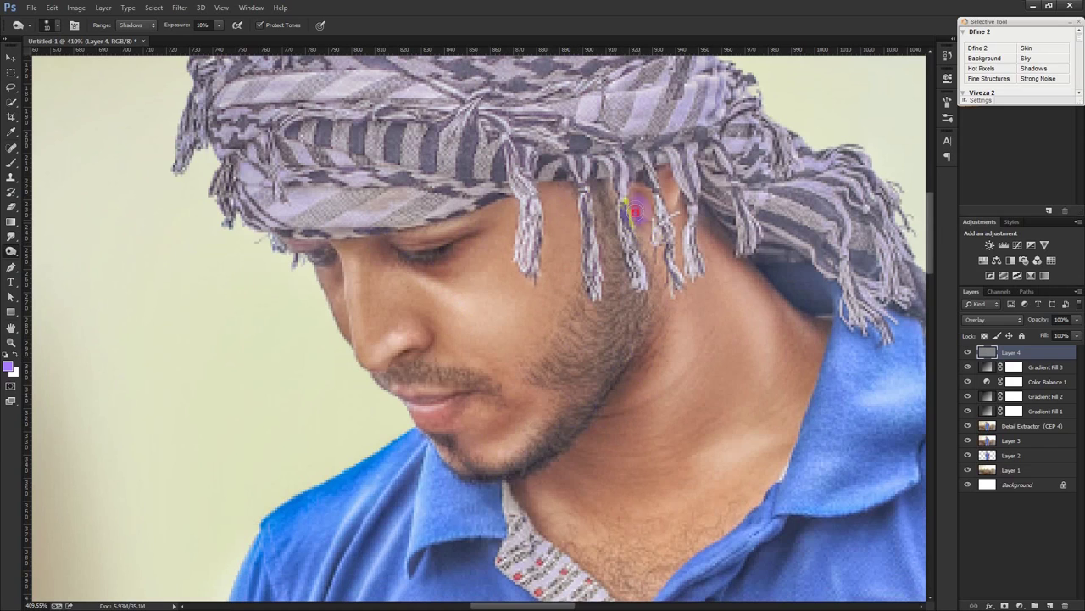
Burn the shadows down the neck, across the patterned collar and the shirt's left side.
scroll(797, 335, down, 2)
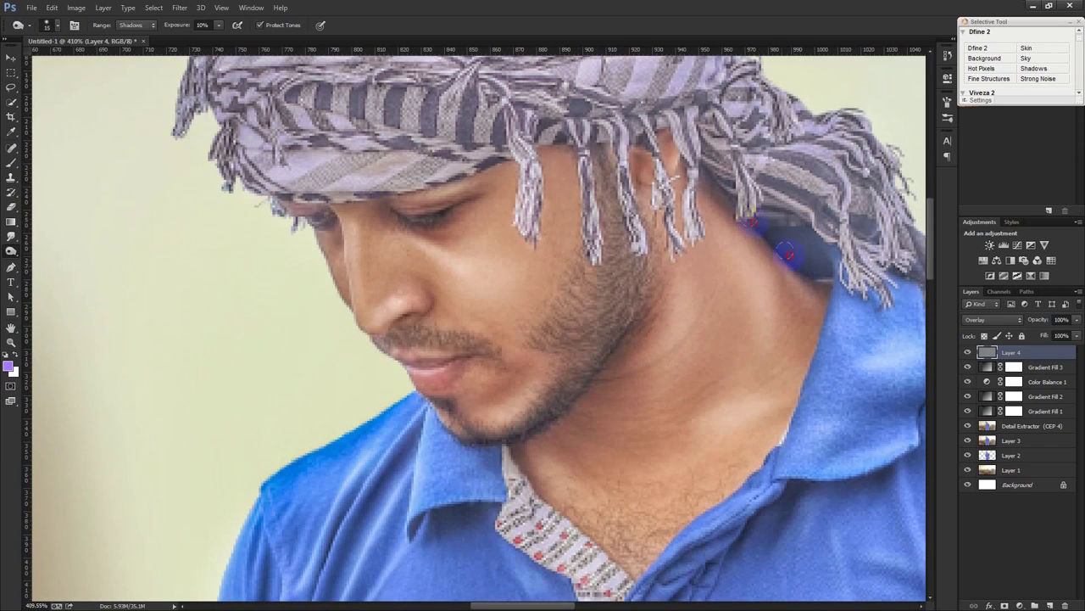
mouse_move(816, 283)
mouse_down()
mouse_move(835, 315)
mouse_move(812, 298)
mouse_up()
drag(805, 358, 801, 350)
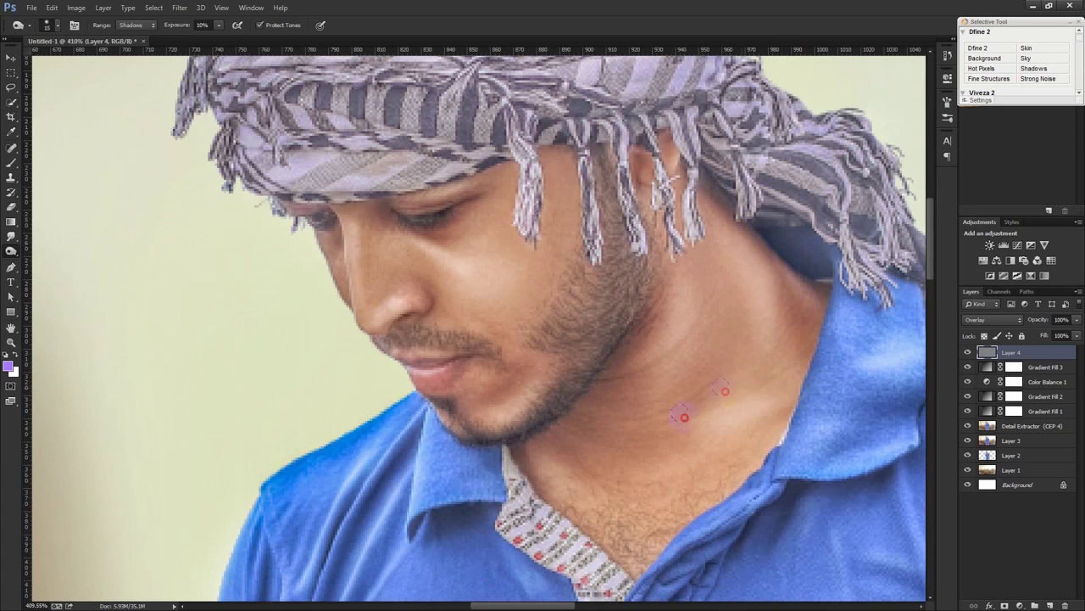
drag(706, 379, 657, 426)
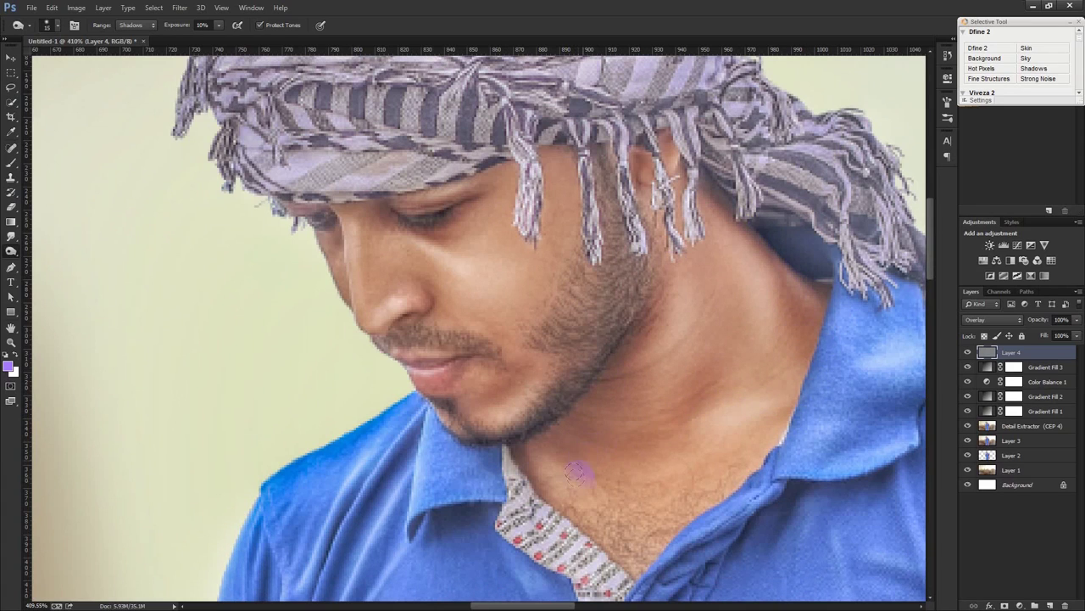
drag(519, 459, 579, 536)
scroll(638, 566, down, 2)
scroll(594, 526, down, 2)
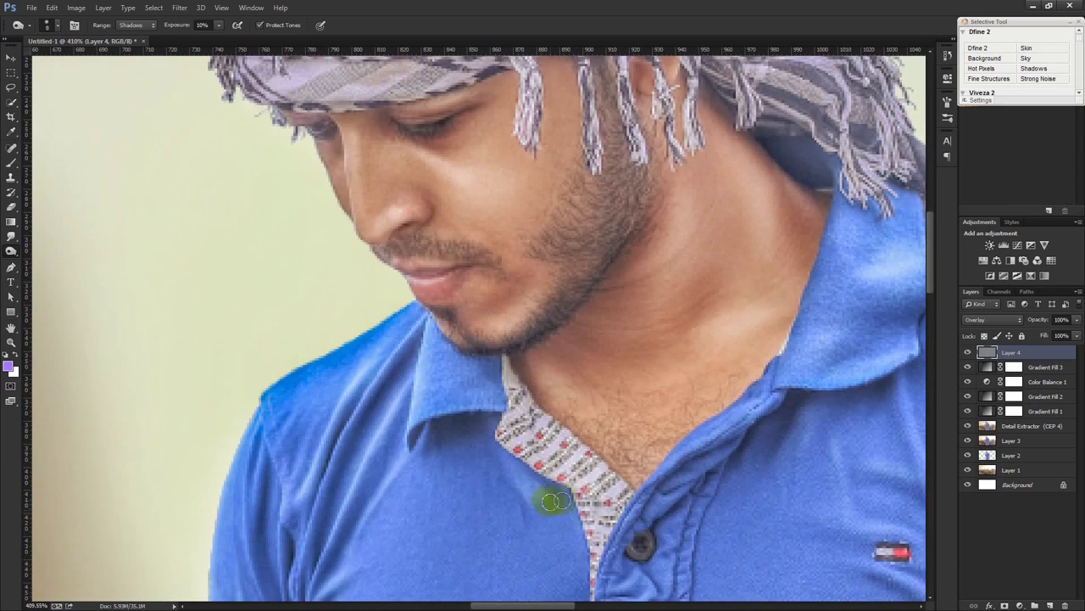
mouse_move(407, 460)
mouse_down()
mouse_move(382, 472)
mouse_move(348, 542)
mouse_move(406, 414)
mouse_move(313, 552)
mouse_move(339, 472)
mouse_move(404, 387)
mouse_move(316, 426)
mouse_move(296, 484)
mouse_move(291, 450)
mouse_move(368, 368)
mouse_move(347, 408)
mouse_move(404, 320)
mouse_up()
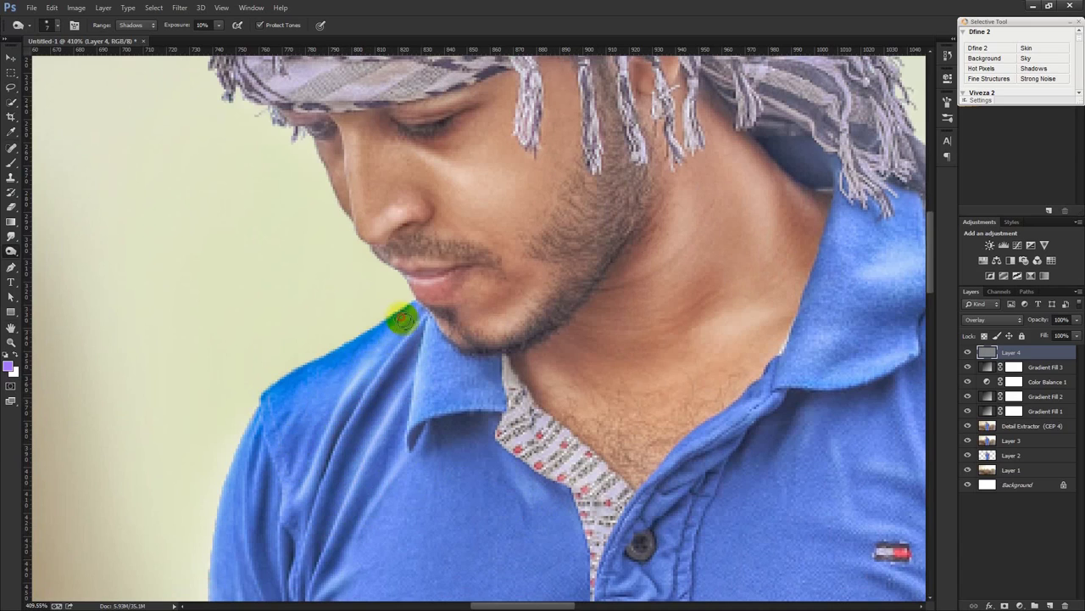
Burn the shirt's left shoulder, the placket's bottom, left and right edges, and the chest by the logo.
scroll(257, 419, down, 1)
scroll(257, 419, down, 1)
mouse_move(252, 412)
mouse_down()
mouse_move(262, 375)
mouse_move(252, 407)
mouse_move(266, 484)
mouse_move(266, 387)
mouse_move(274, 452)
mouse_move(272, 399)
mouse_move(337, 523)
mouse_move(314, 460)
mouse_move(355, 414)
mouse_move(516, 366)
mouse_move(521, 342)
mouse_move(518, 353)
mouse_move(506, 332)
mouse_up()
scroll(274, 453, down, 2)
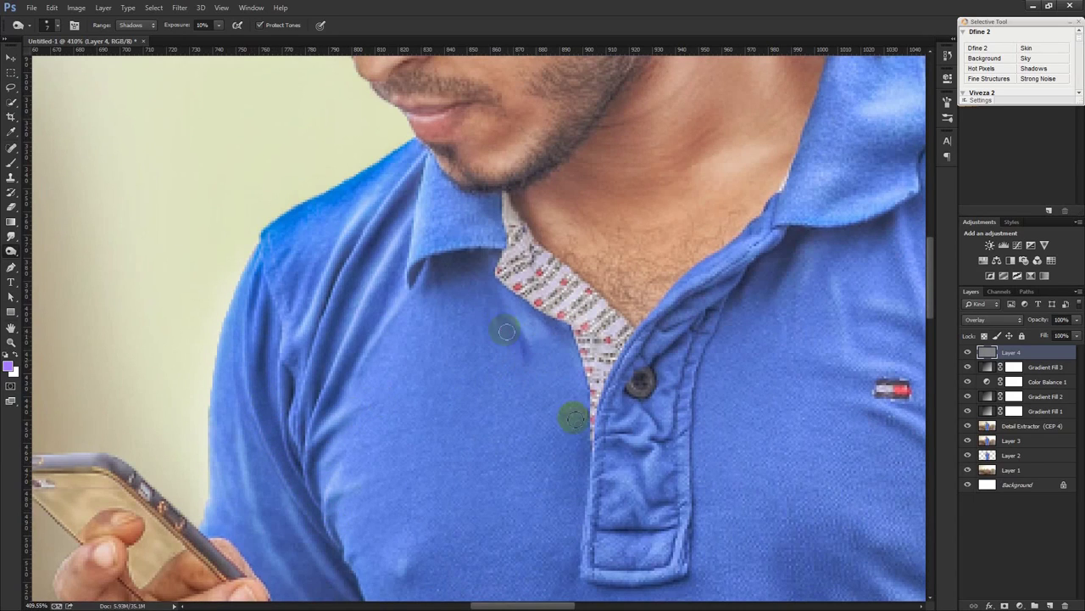
scroll(586, 432, down, 2)
mouse_move(598, 502)
mouse_down()
mouse_move(678, 501)
mouse_move(678, 484)
mouse_move(576, 486)
mouse_move(586, 376)
mouse_move(582, 303)
mouse_move(569, 283)
mouse_move(647, 273)
mouse_up()
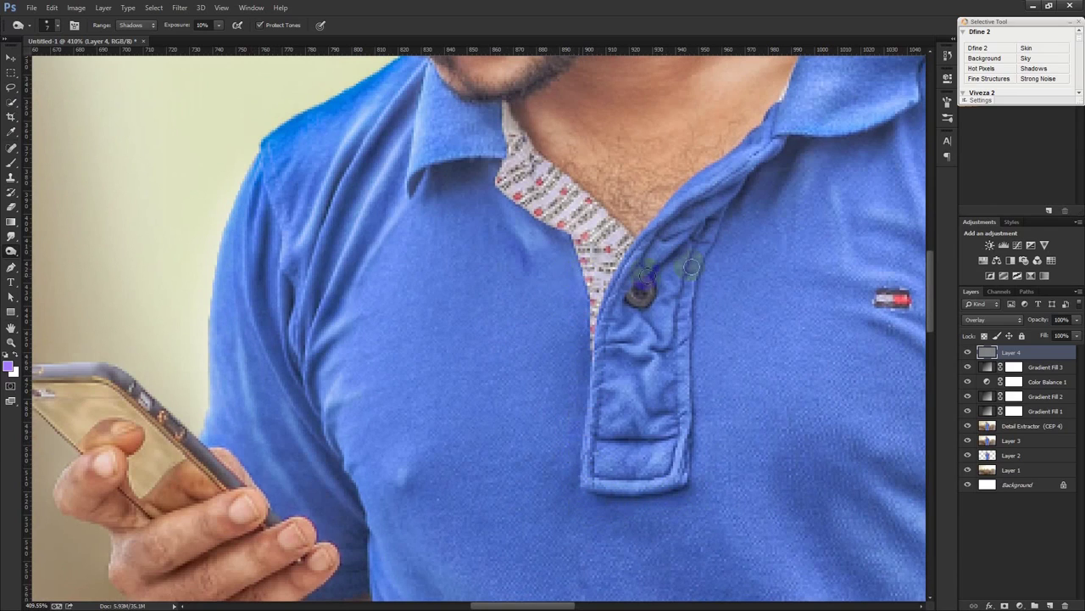
mouse_move(715, 262)
mouse_down()
mouse_move(698, 310)
mouse_move(690, 472)
mouse_move(710, 257)
mouse_move(763, 166)
mouse_move(876, 138)
mouse_up()
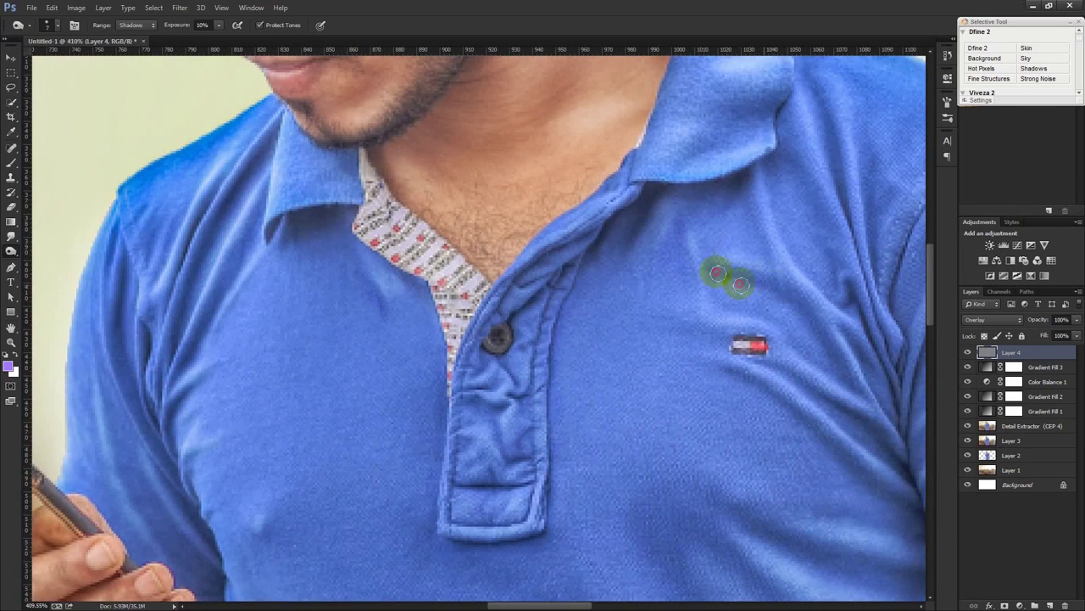
drag(810, 323, 837, 360)
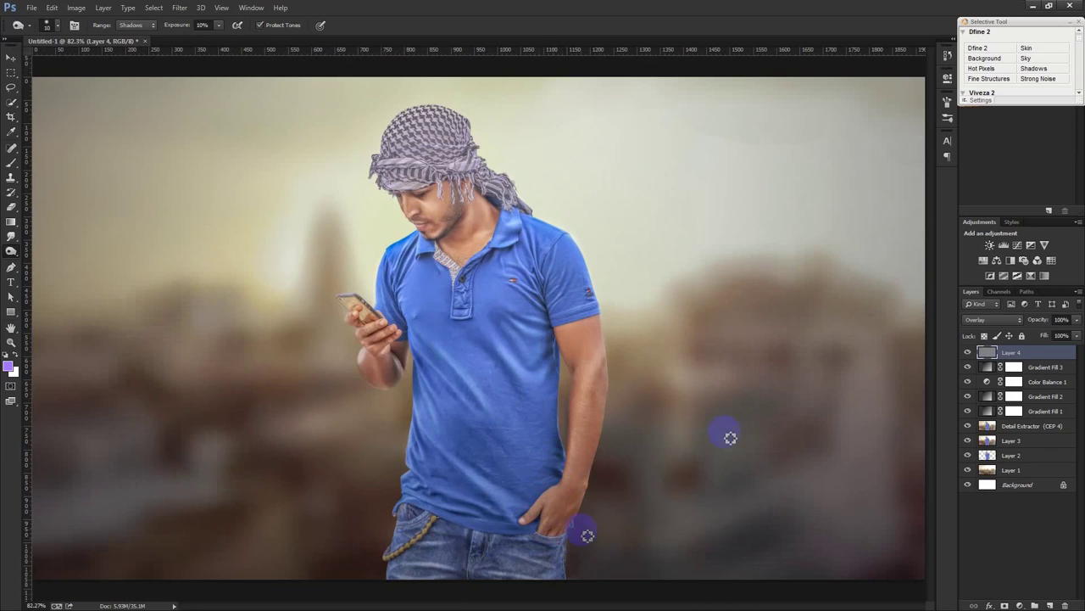
Hide Layer 4 to compare, try a 35%-opacity duplicate, then delete the copy.
click(968, 352)
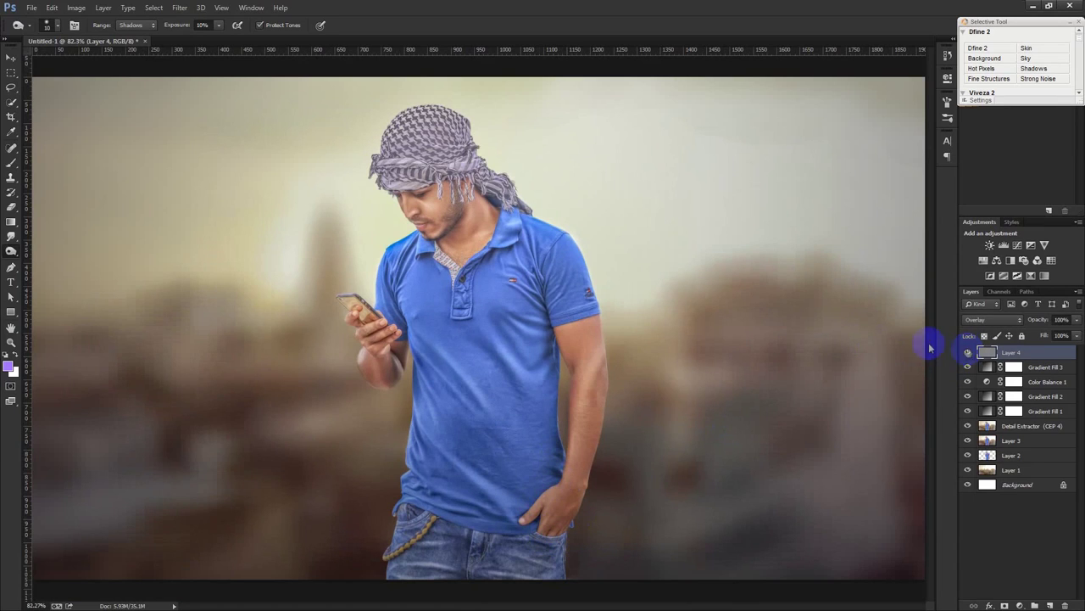
key(ctrl+j)
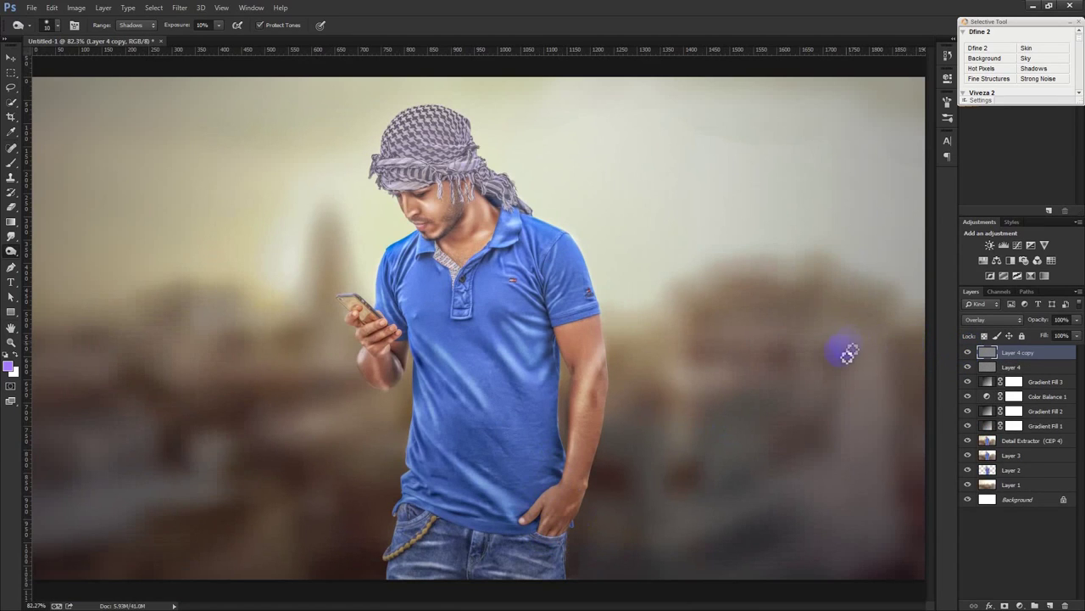
mouse_move(1038, 319)
mouse_down()
mouse_move(1003, 320)
mouse_move(1012, 340)
mouse_up()
key(Delete)
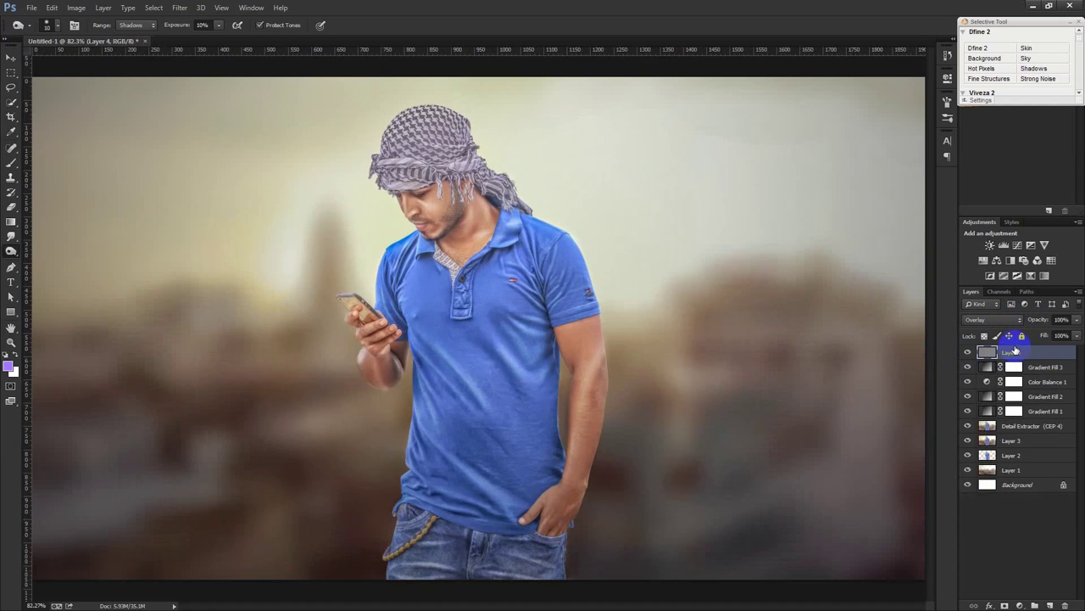
With the Move tool active, lower Layer 4's opacity to 82%.
click(11, 57)
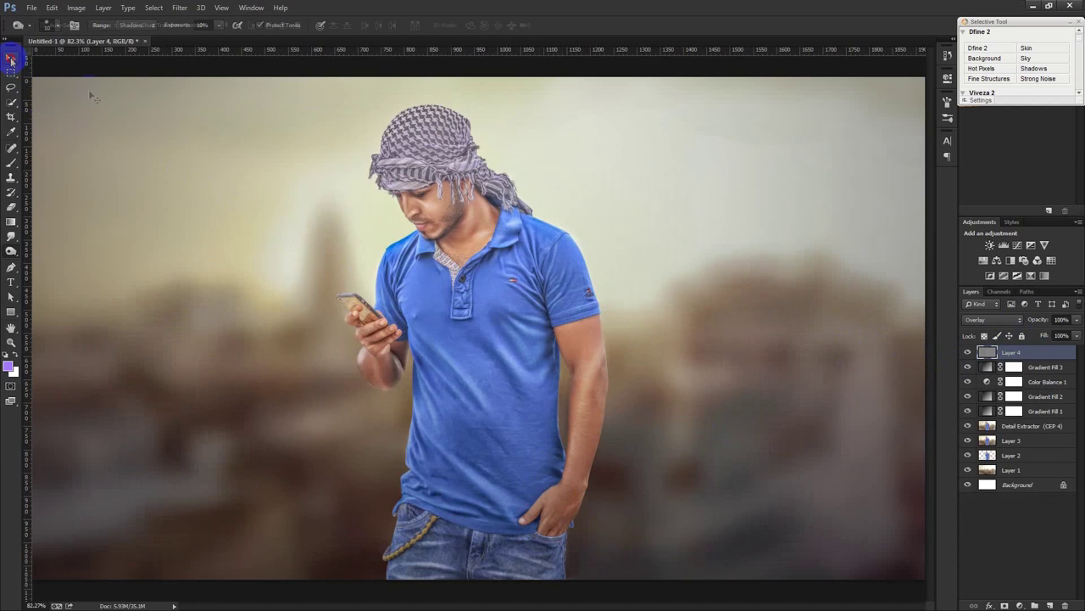
scroll(509, 340, up, 1)
scroll(543, 348, down, 1)
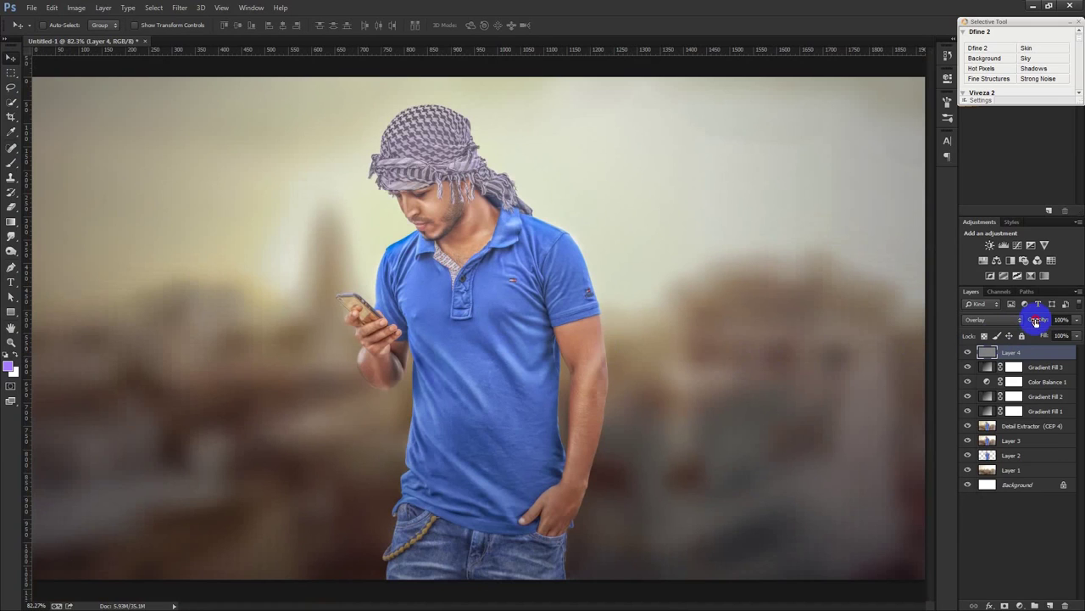
drag(1034, 322, 1020, 320)
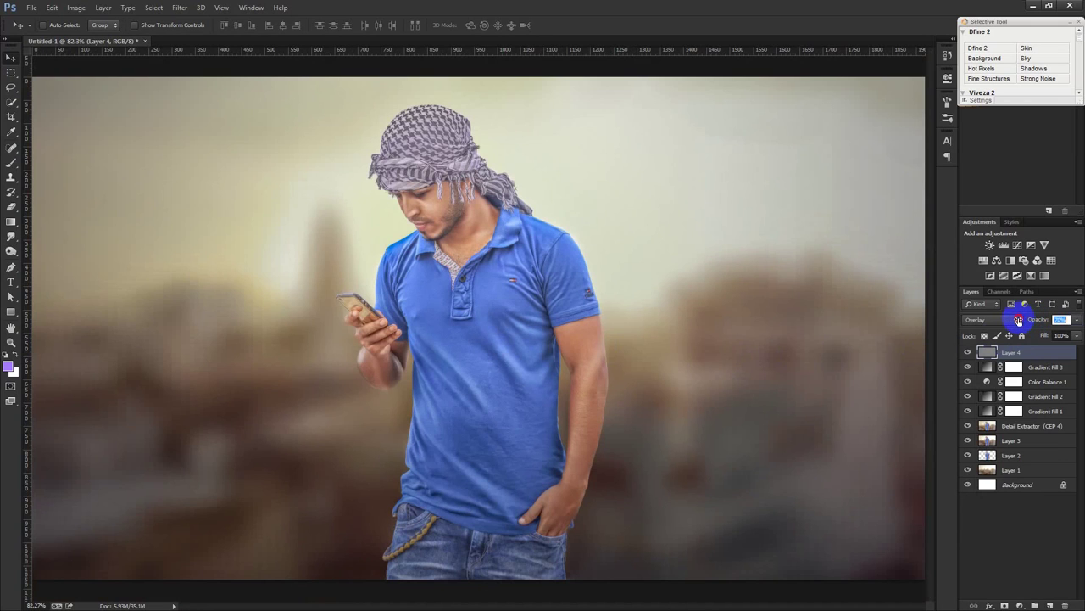
click(662, 348)
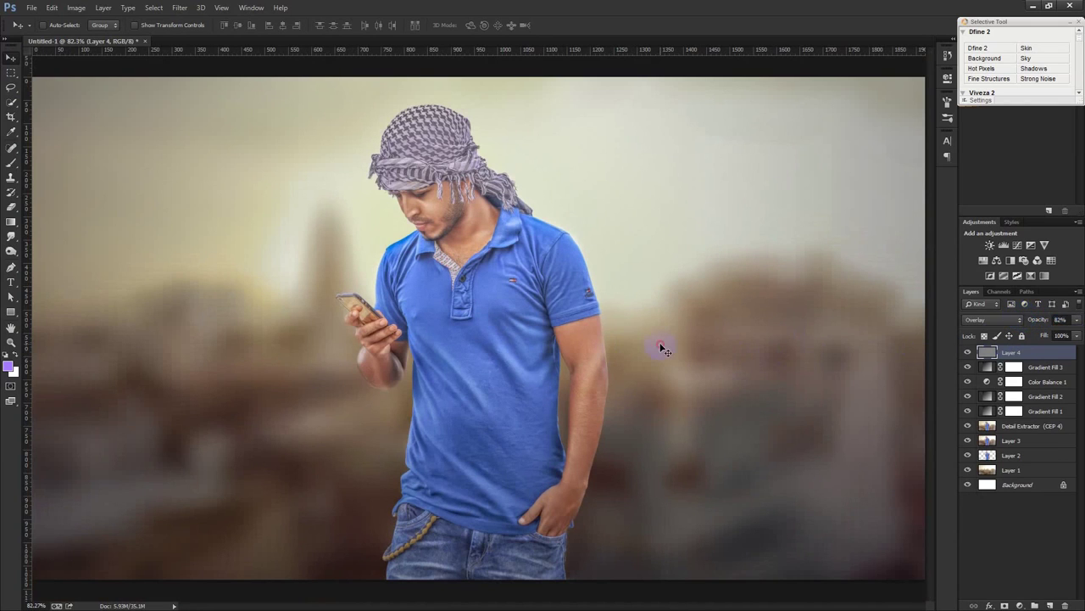
scroll(650, 356, down, 1)
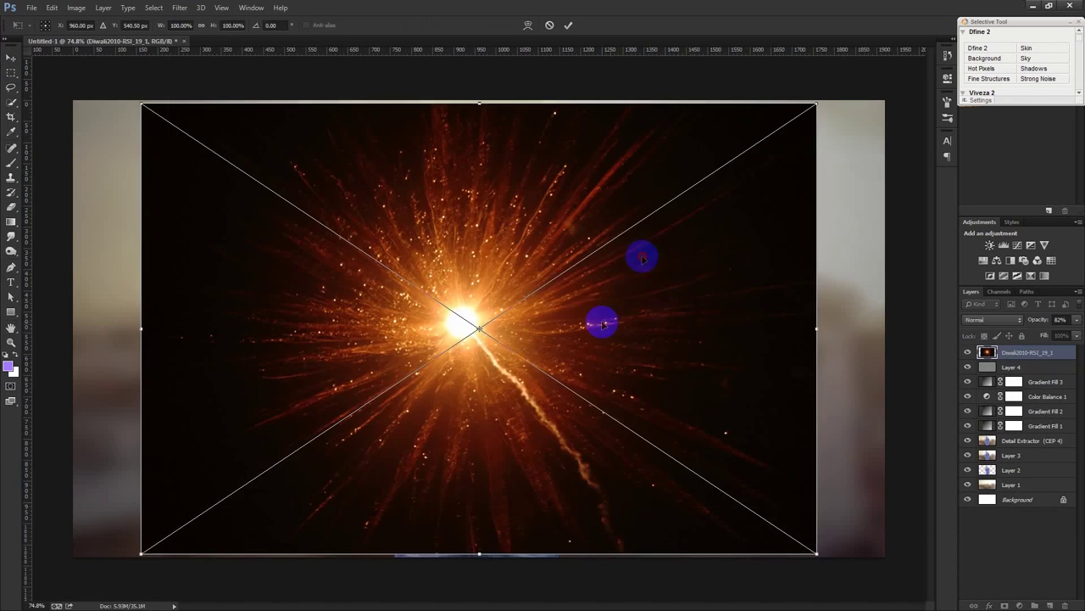
Set the placed Diwali firework to Screen and commit it up and right, beside the man's head.
drag(641, 255, 660, 225)
click(967, 319)
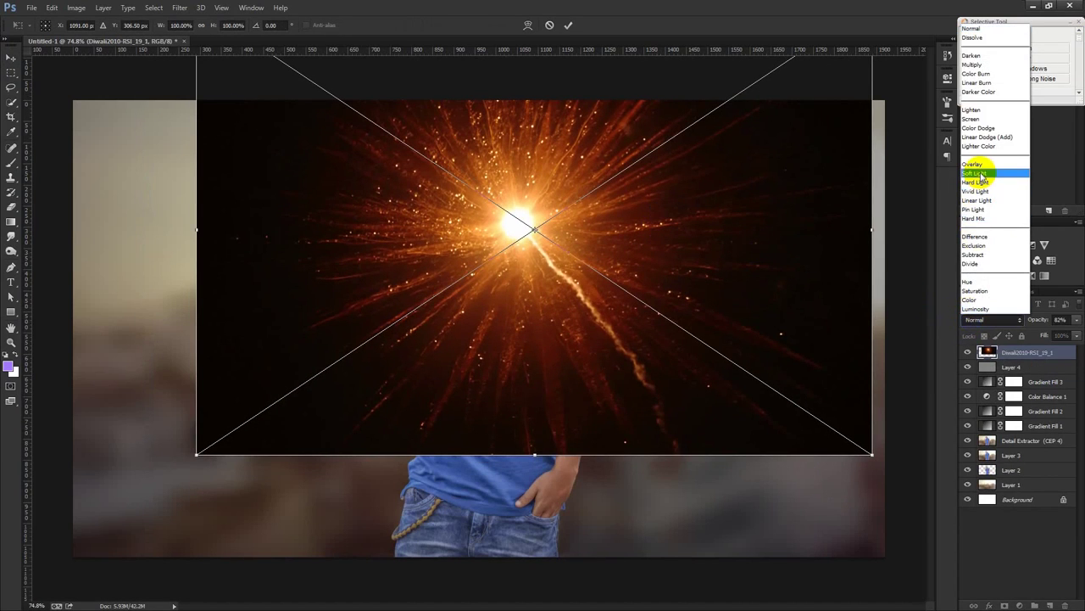
click(971, 118)
drag(655, 251, 694, 213)
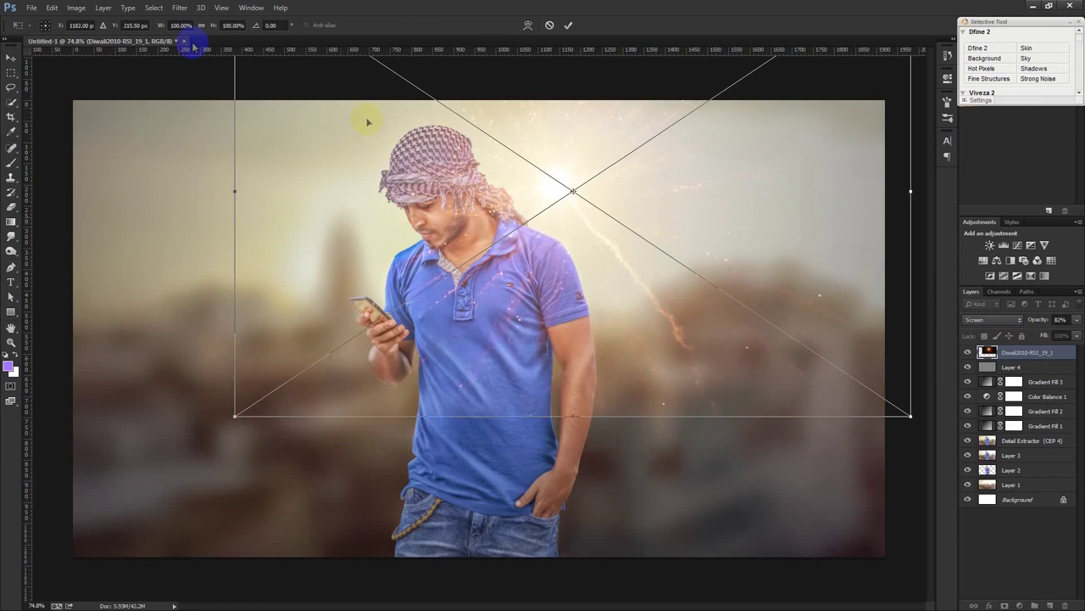
click(569, 24)
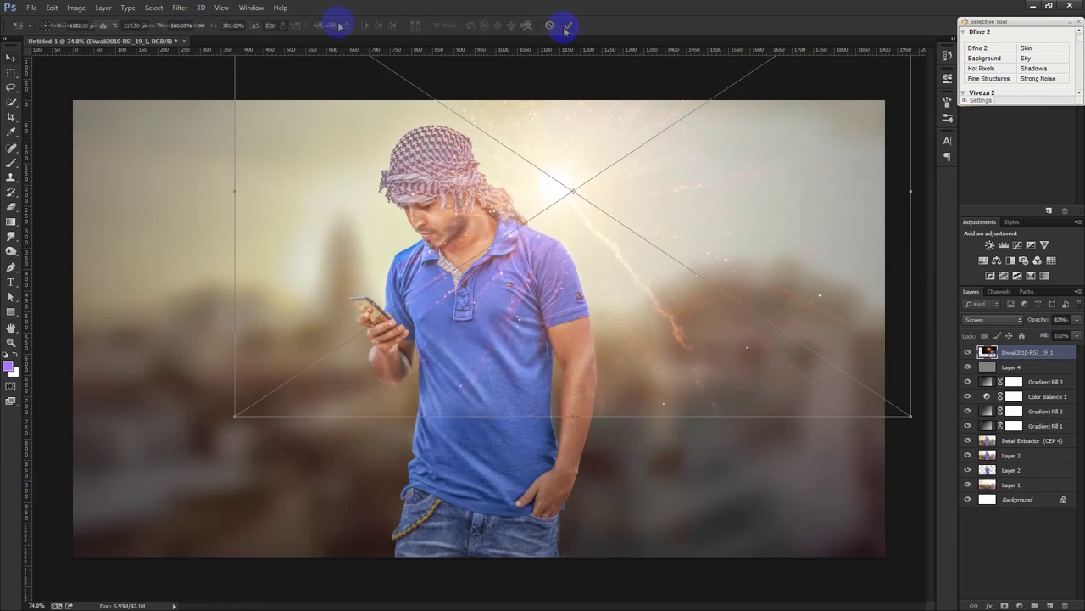
click(179, 8)
mouse_move(204, 121)
click(348, 214)
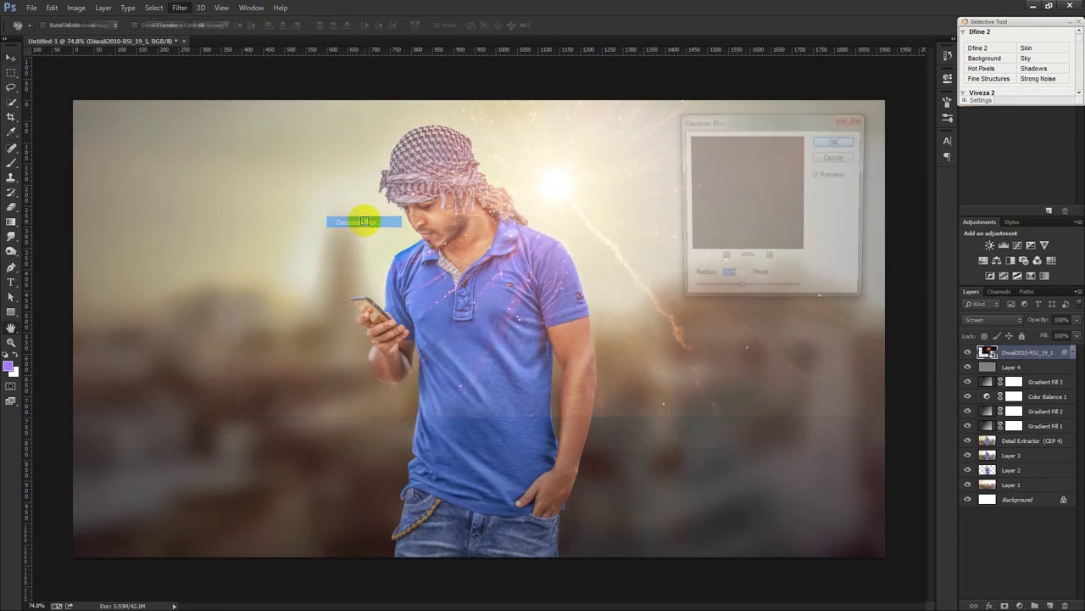
Apply a roughly 30-pixel Gaussian Blur to the top layer and shift it slightly upward.
drag(740, 291, 750, 291)
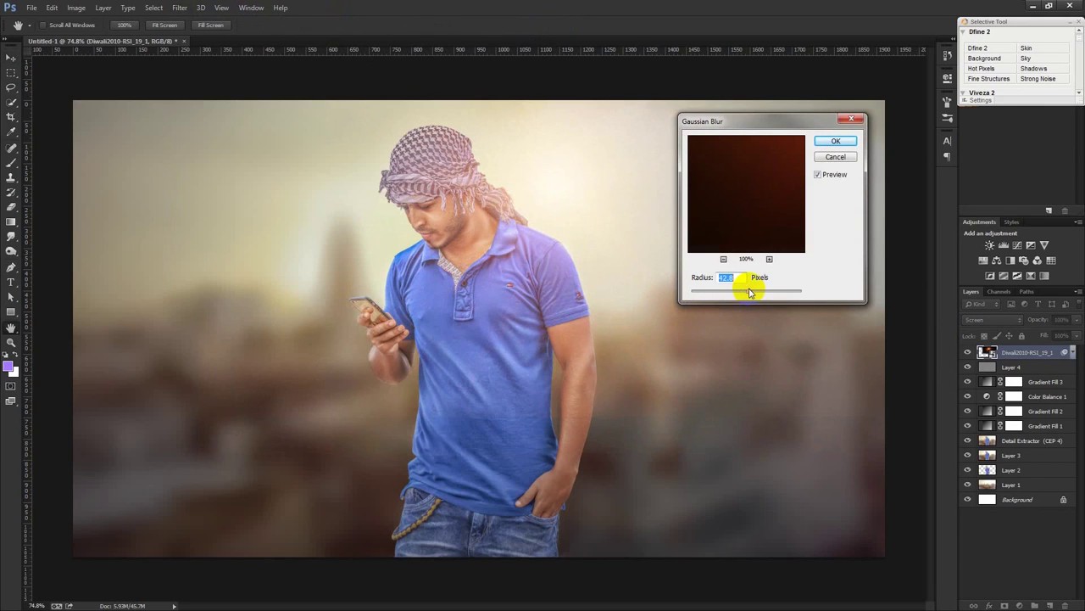
click(835, 140)
drag(597, 280, 598, 233)
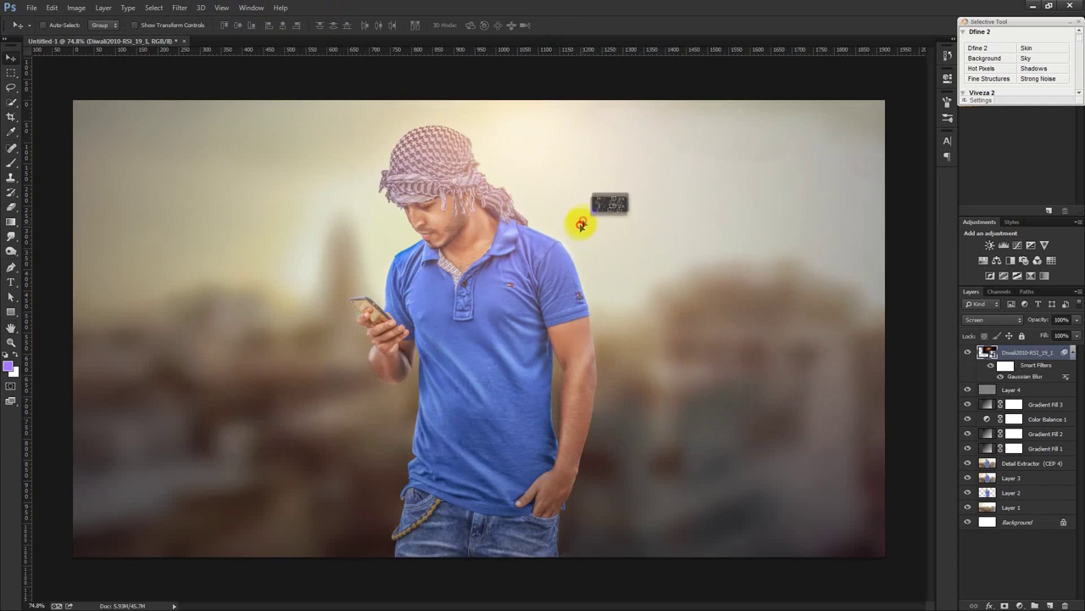
drag(598, 234, 605, 235)
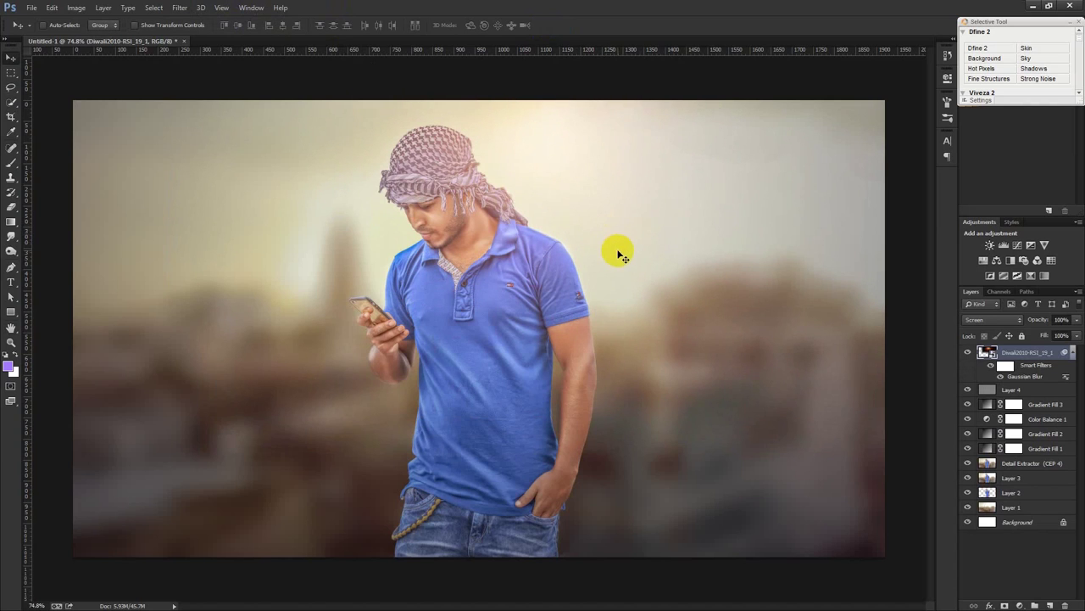
scroll(620, 253, down, 2)
scroll(620, 253, up, 2)
scroll(619, 246, up, 1)
click(76, 7)
mouse_move(91, 37)
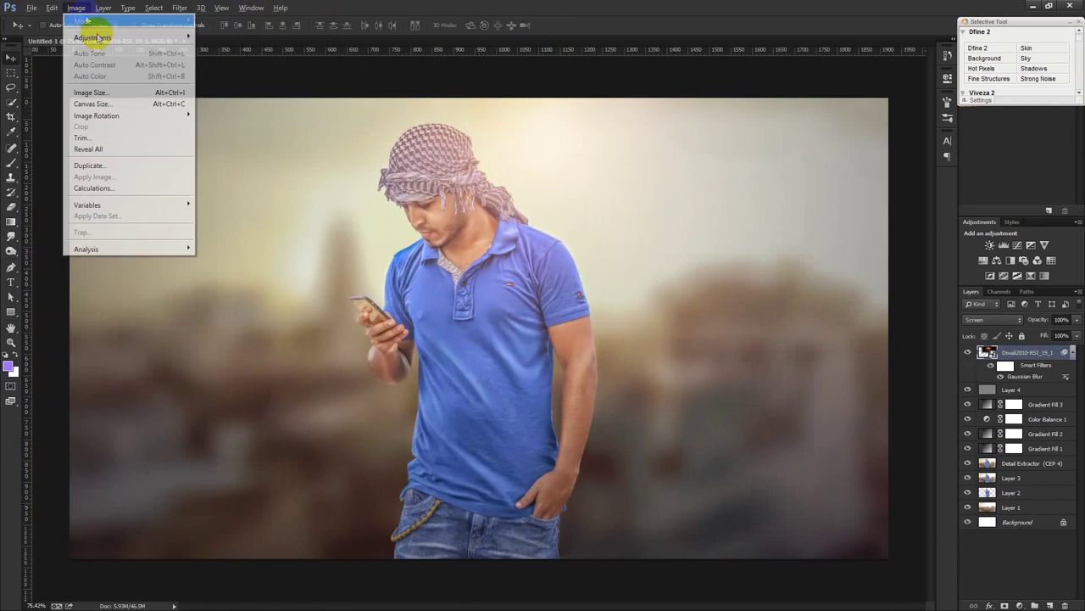
Rasterize the blurred layer, then try the Levels black point and leave it at 0.
right_click(1021, 351)
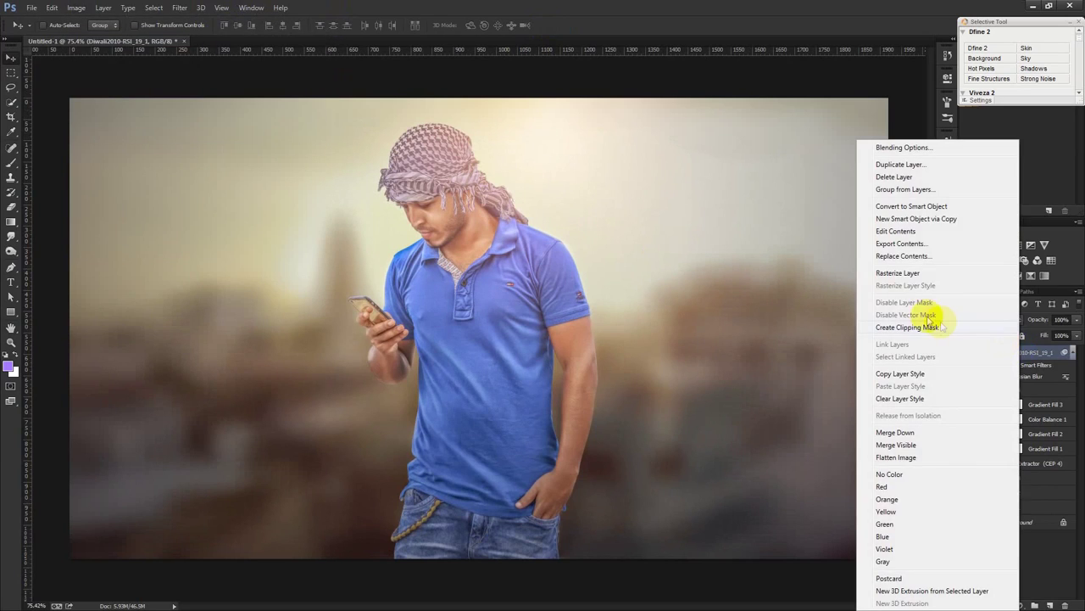
click(897, 273)
click(76, 8)
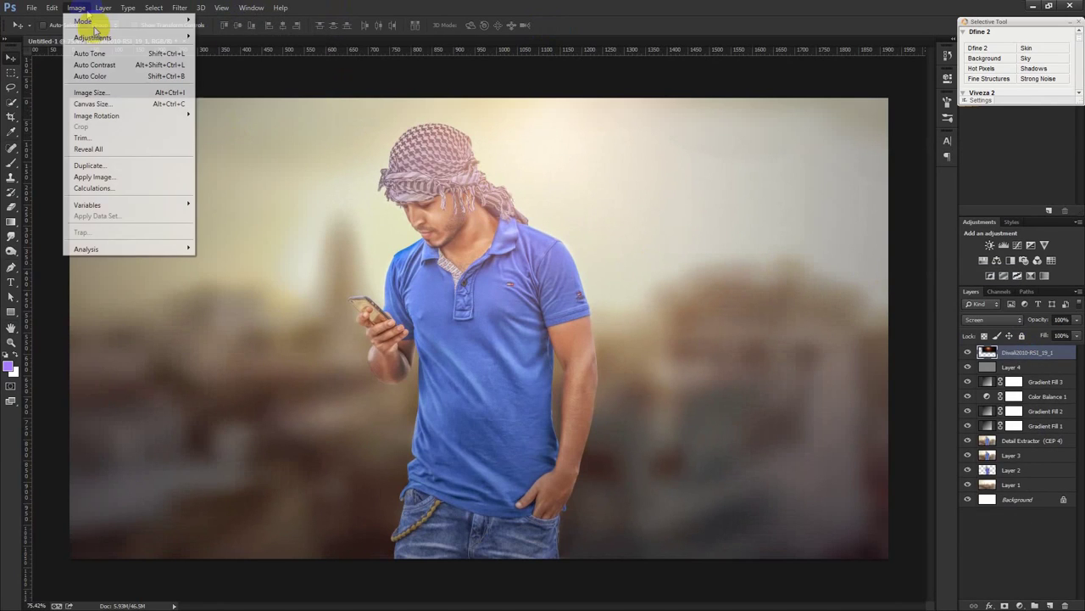
click(271, 49)
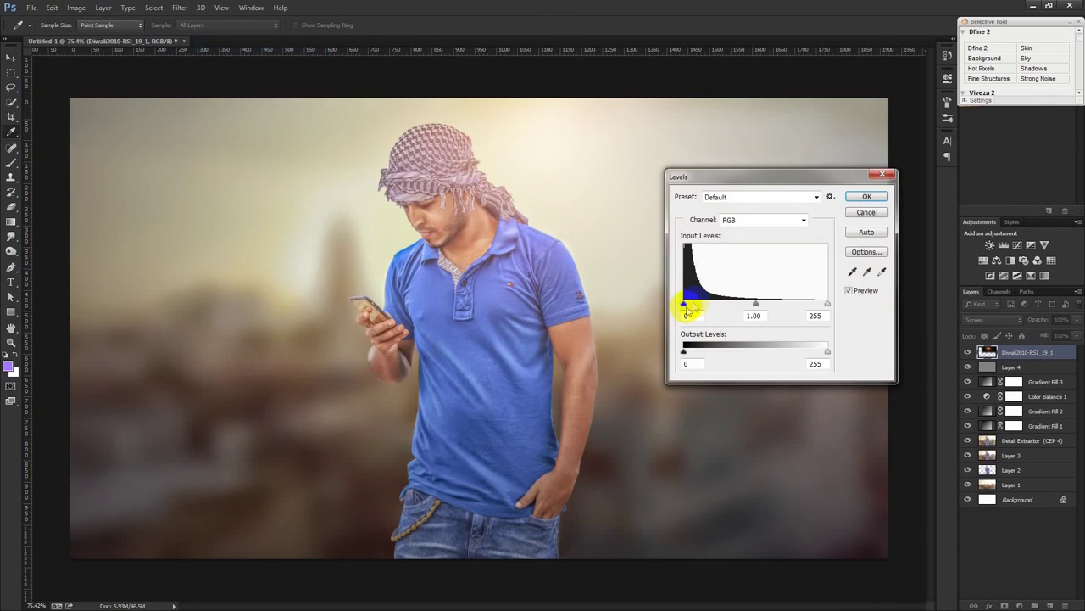
mouse_move(688, 307)
mouse_down()
mouse_move(697, 306)
mouse_move(683, 303)
mouse_up()
click(866, 196)
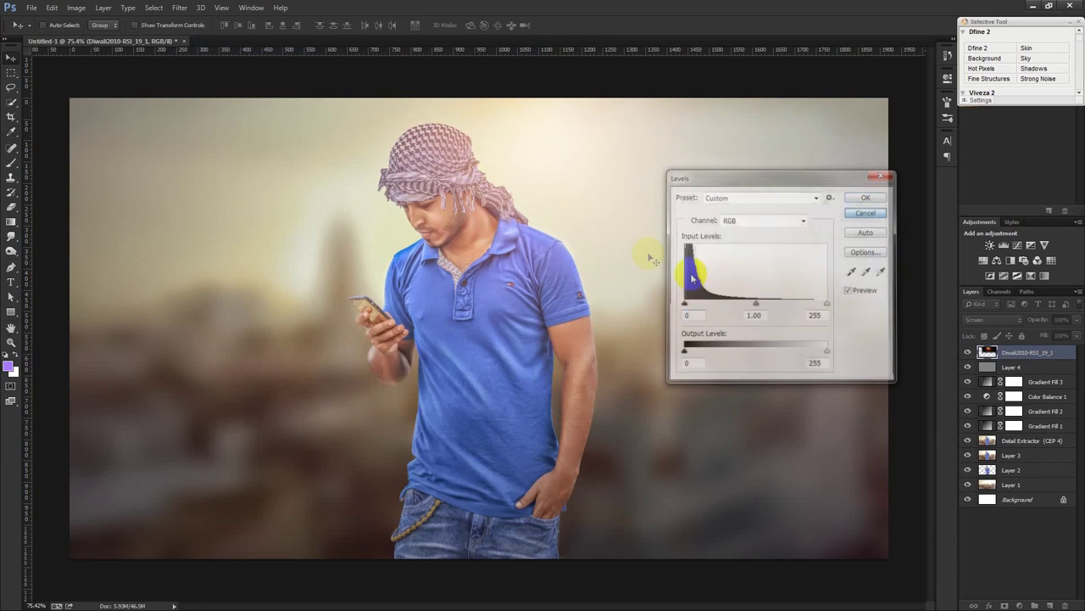
drag(653, 260, 625, 240)
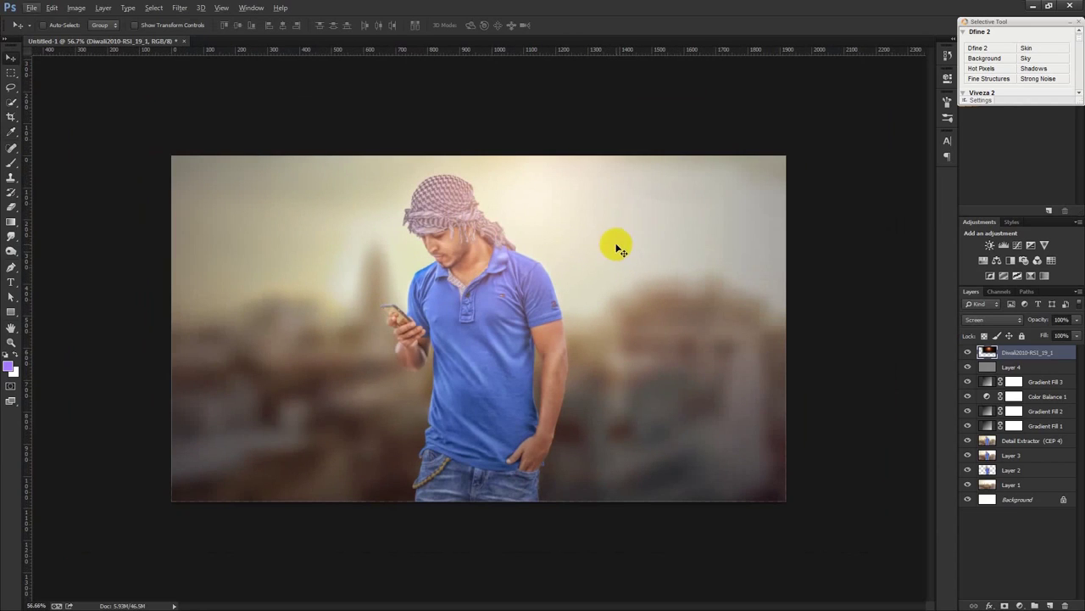
Free-transform the background layer to enlarge it slightly from its corner.
key(ctrl+t)
mouse_move(795, 424)
mouse_down()
mouse_move(865, 468)
mouse_move(819, 440)
mouse_up()
click(568, 25)
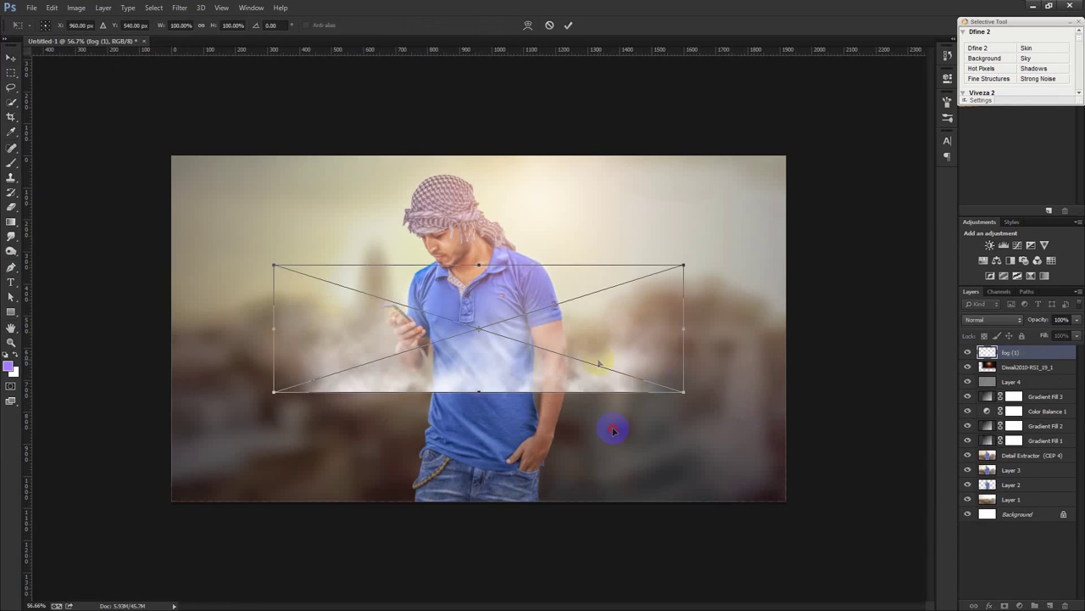
Move the placed fog to the image bottom, scale it to about 137%, and set 63% opacity.
drag(599, 364, 601, 484)
mouse_move(695, 507)
mouse_down()
mouse_move(775, 530)
mouse_move(754, 520)
mouse_up()
click(568, 25)
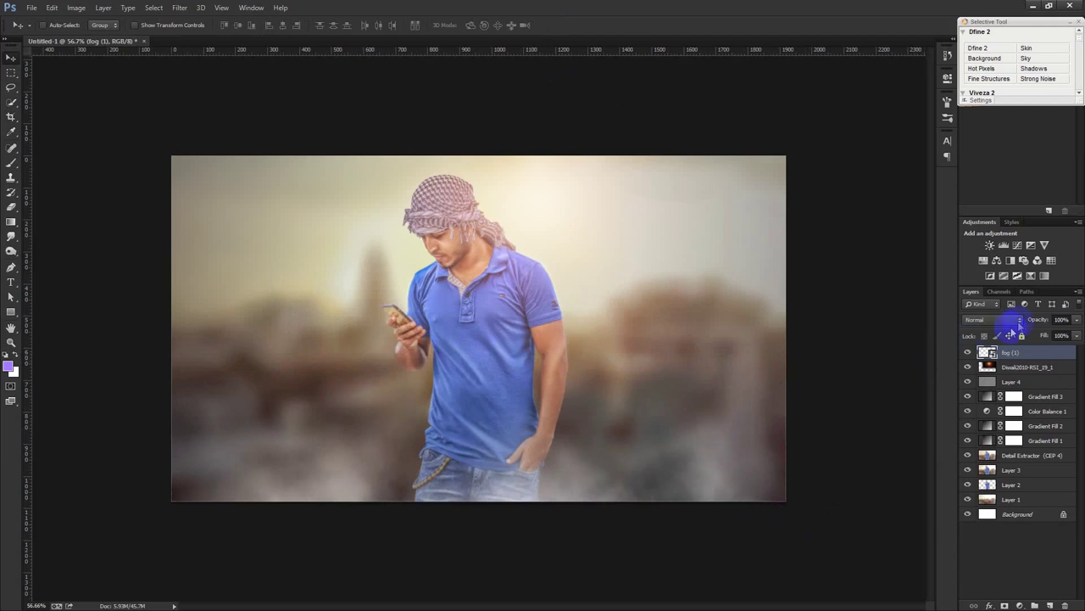
drag(1035, 318, 1017, 319)
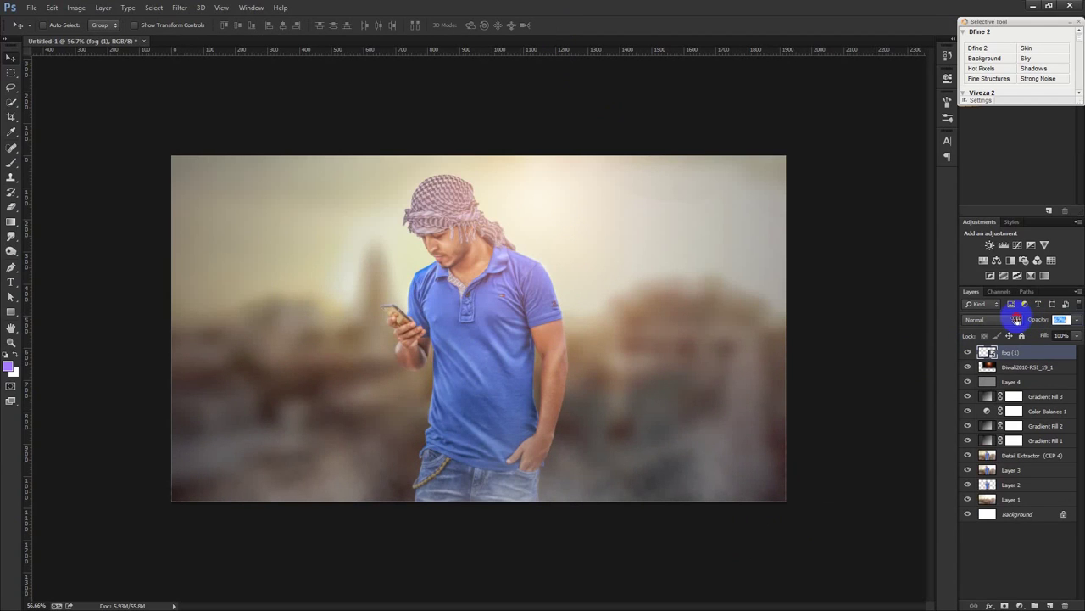
key(ctrl+plus)
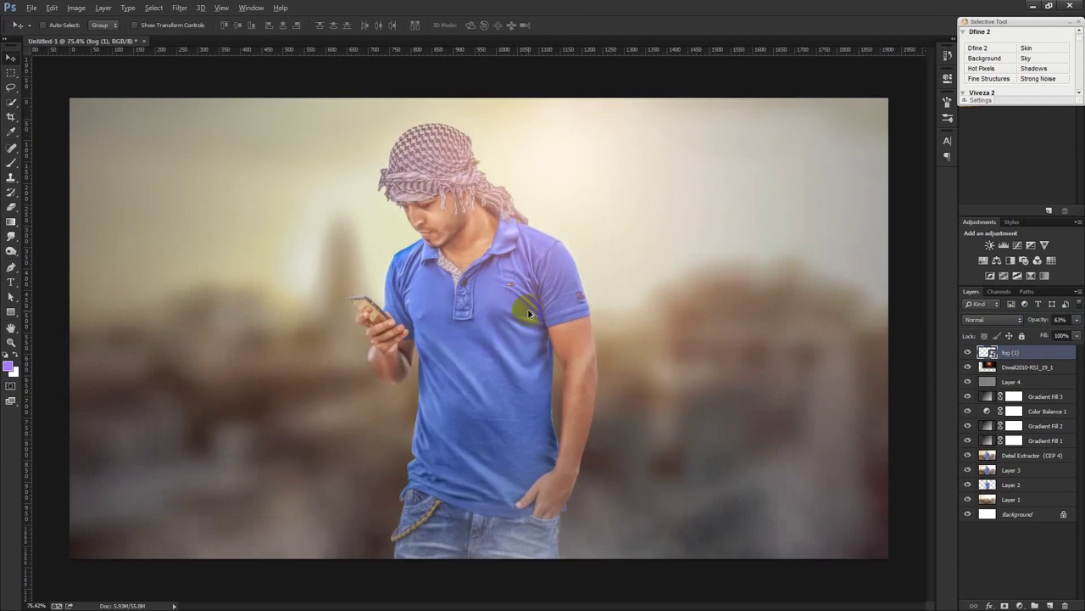
Close the Glowing Asteroid Field document.
alt+scroll(529, 314, down, 1)
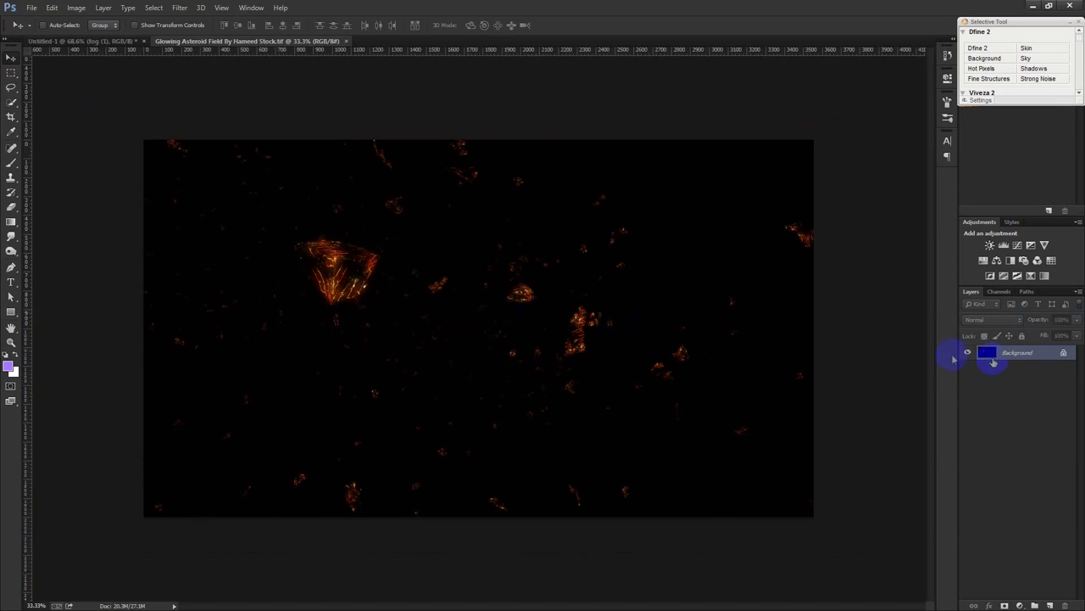
click(346, 40)
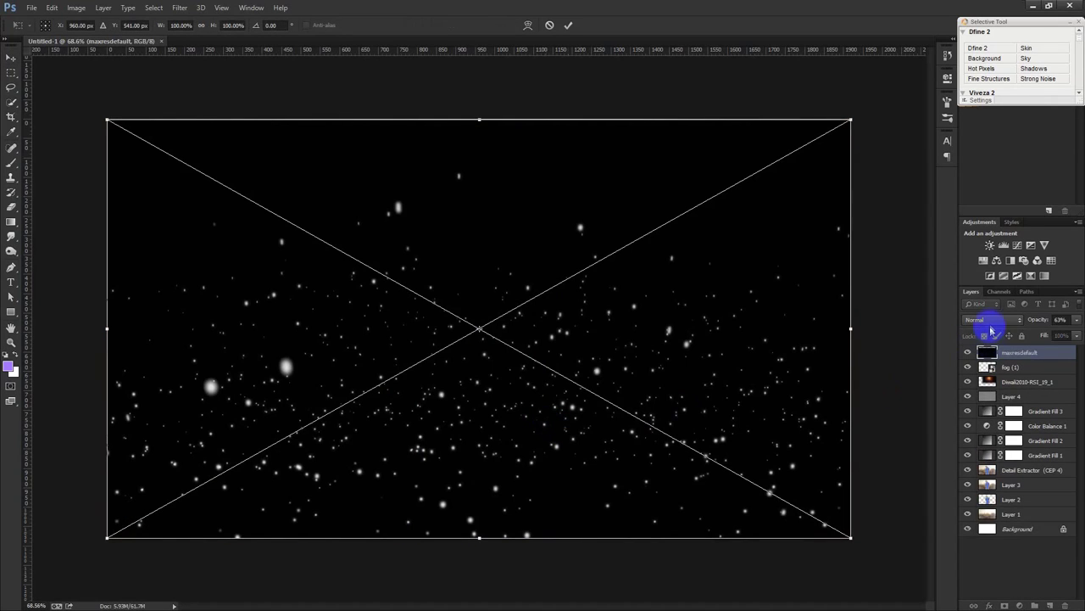
Set the placed starfield to Screen blend mode, nudge it, and commit the placement.
click(982, 320)
click(974, 184)
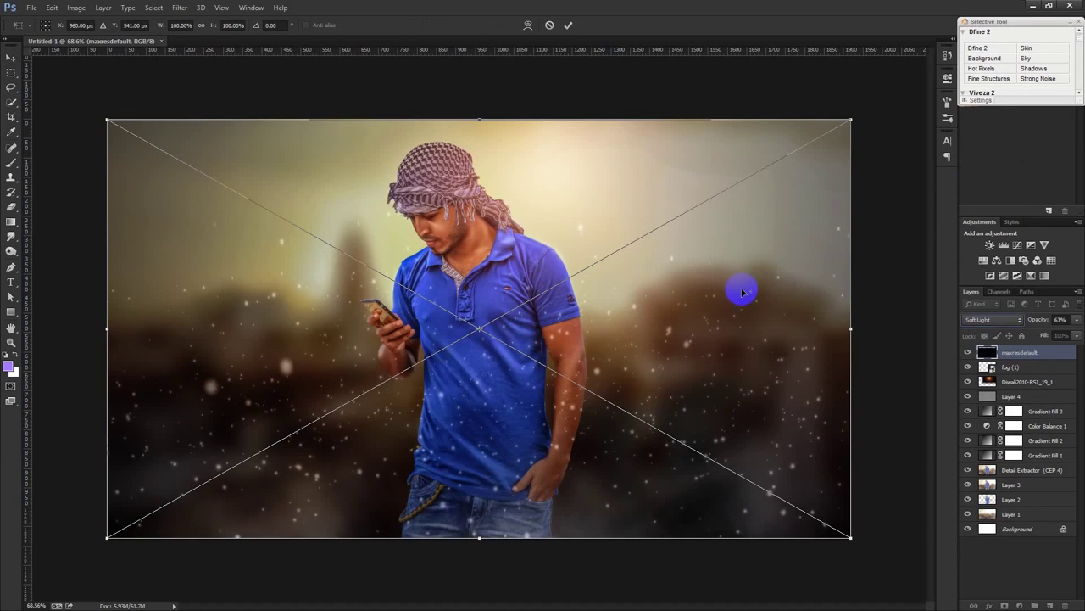
click(992, 320)
click(983, 136)
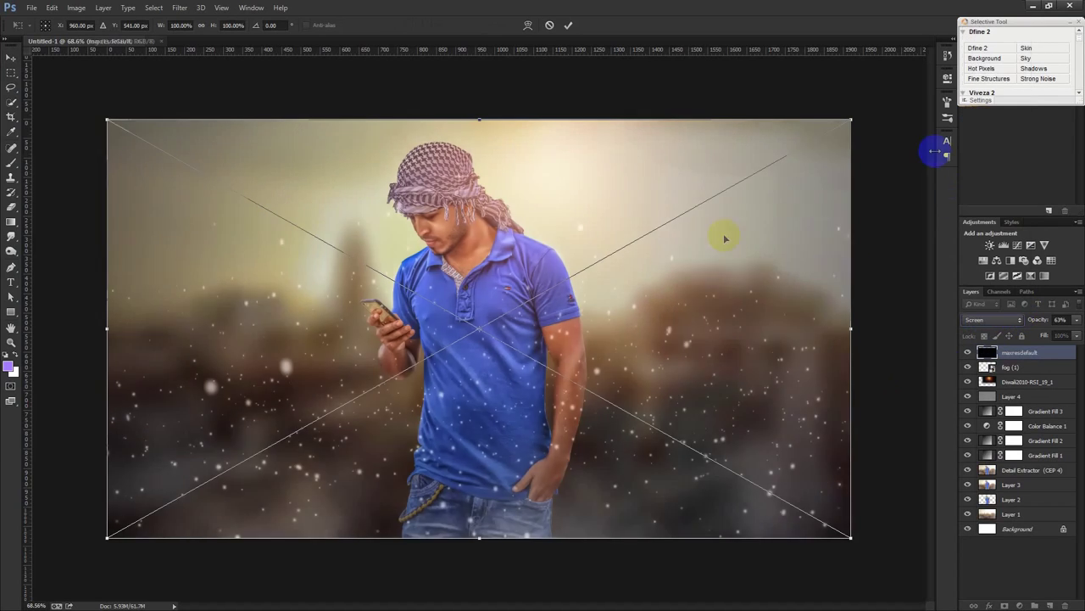
drag(662, 247, 671, 315)
click(568, 25)
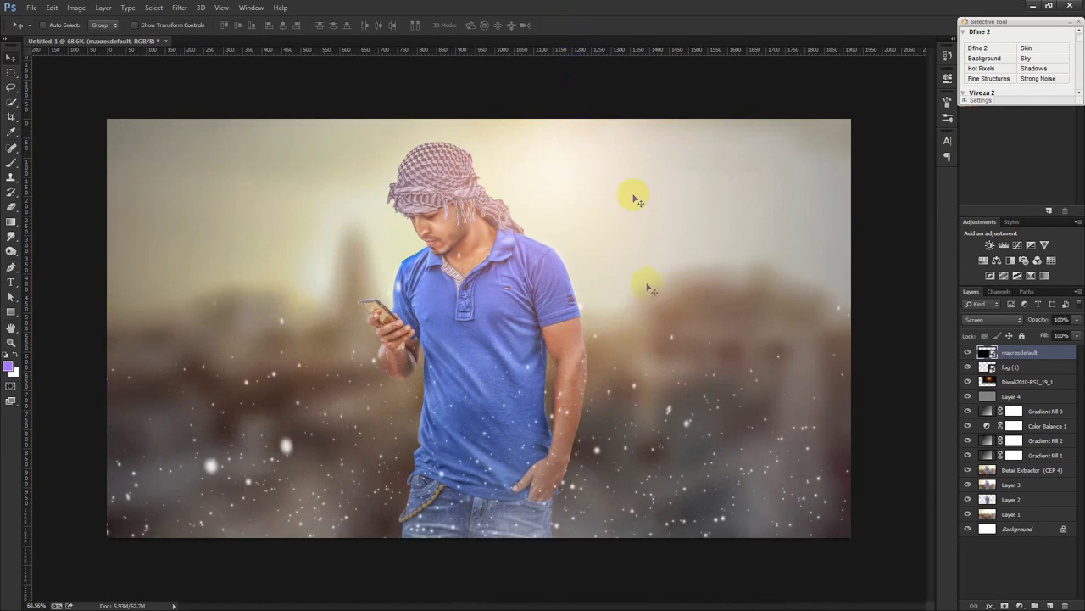
Load the man's selection from Layer 2, rasterize the starfield, clear its particles over him, and duplicate it.
click(1013, 456)
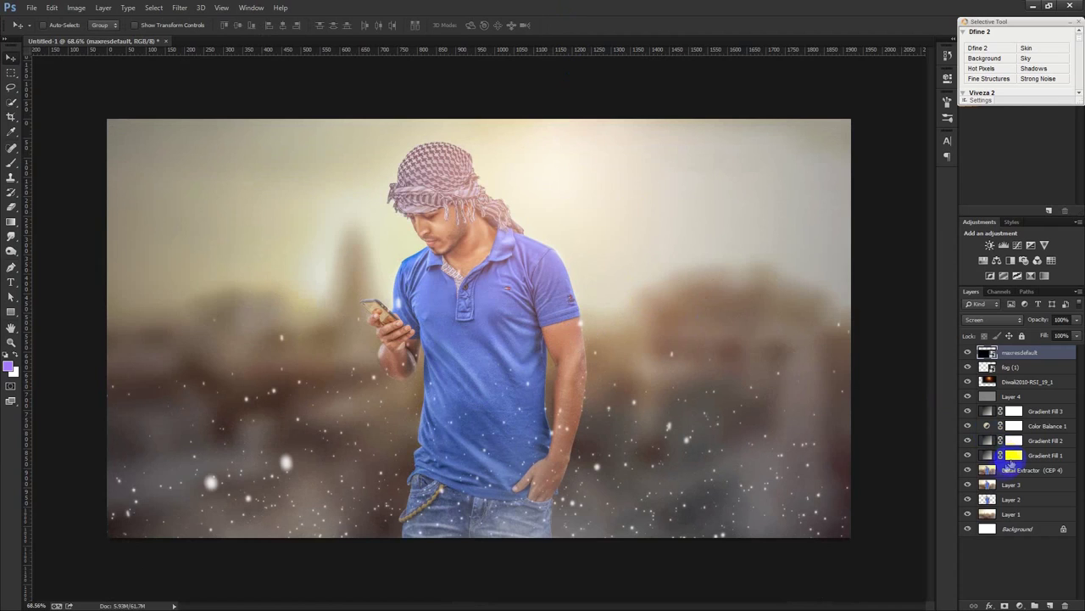
ctrl+click(987, 500)
key(Delete)
click(527, 235)
right_click(1022, 360)
click(914, 273)
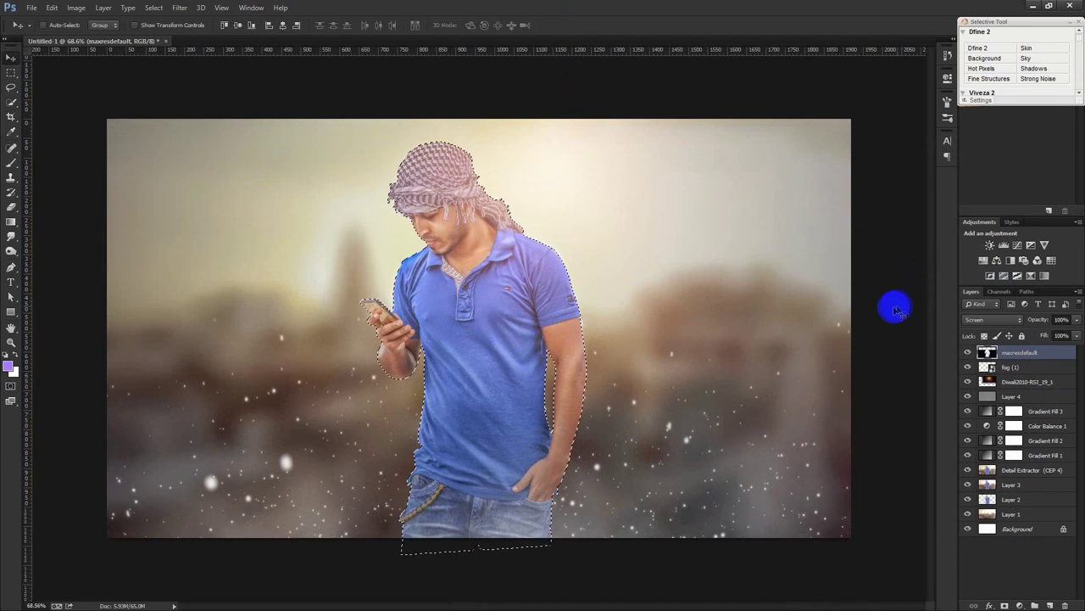
key(ctrl+d)
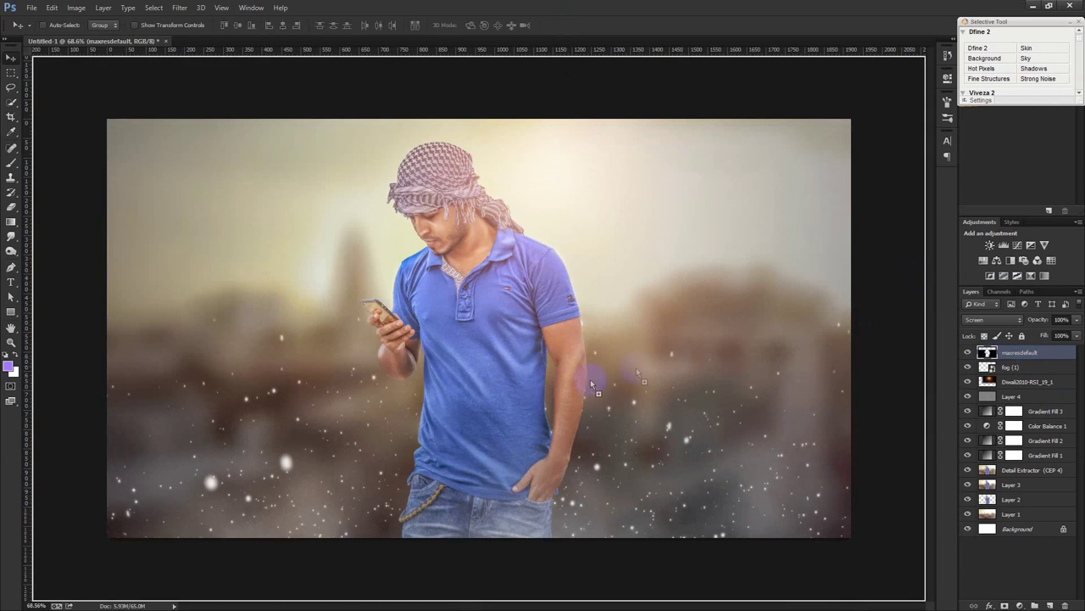
key(ctrl+v)
key(ctrl+t)
Scale the starfield copy up to about 177% and set it to Screen blend mode.
scroll(761, 485, down, 2)
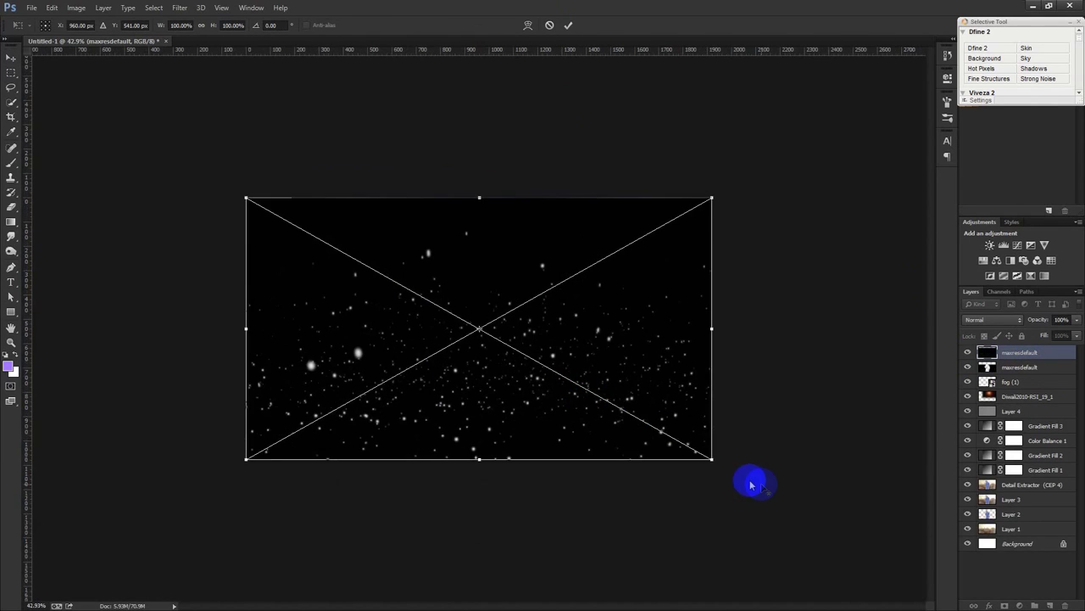
mouse_move(710, 458)
mouse_down()
mouse_move(791, 559)
mouse_move(857, 601)
mouse_up()
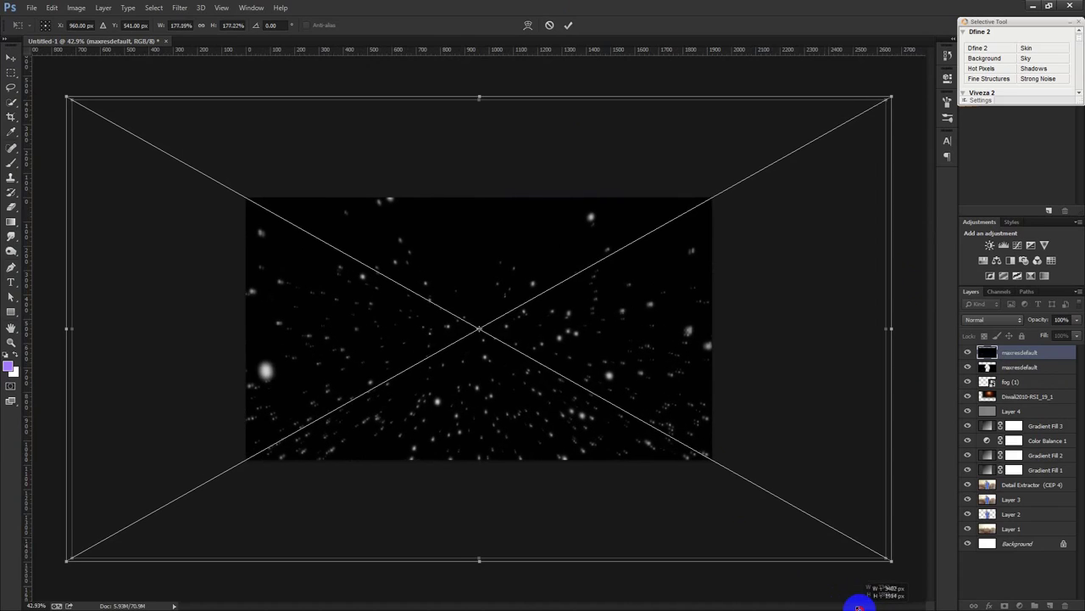
key(Return)
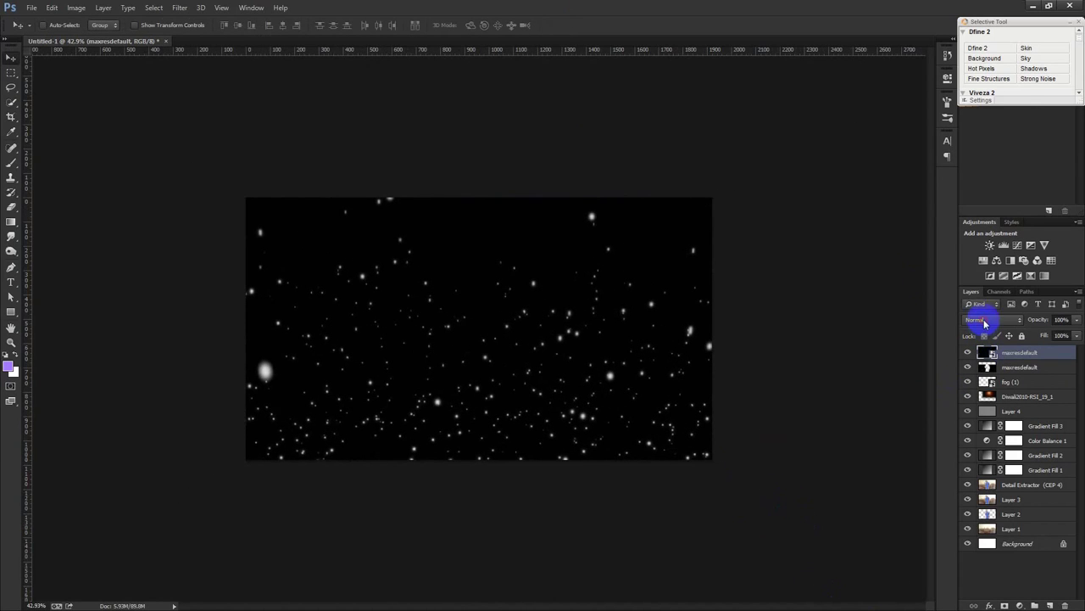
click(988, 320)
click(984, 117)
scroll(480, 330, up, 2)
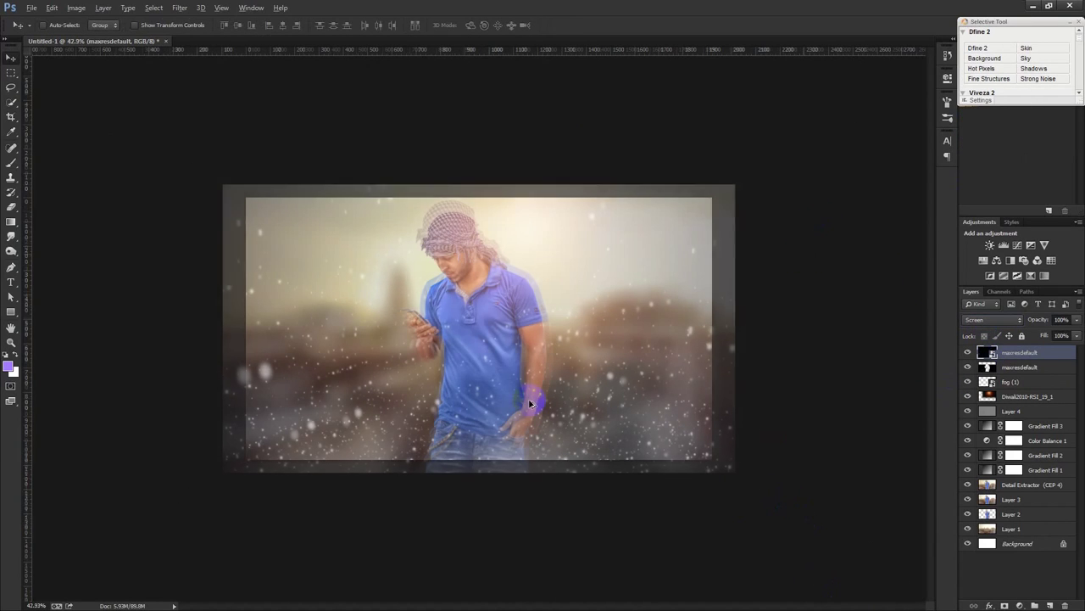
Apply Motion Blur at 51° and 126 pixels to the starfield copy.
click(180, 8)
mouse_move(186, 137)
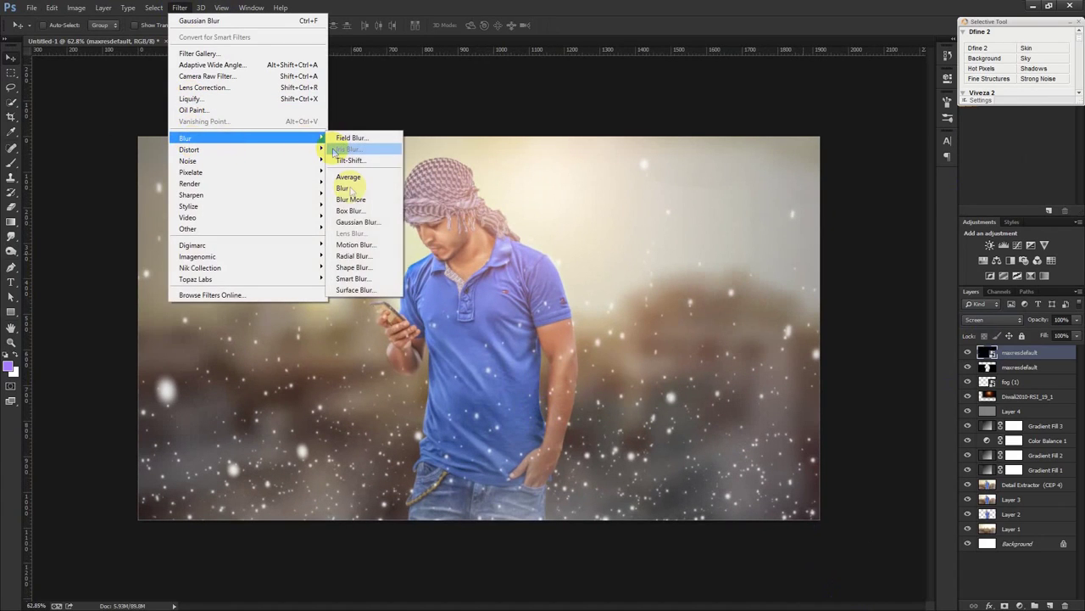
click(356, 245)
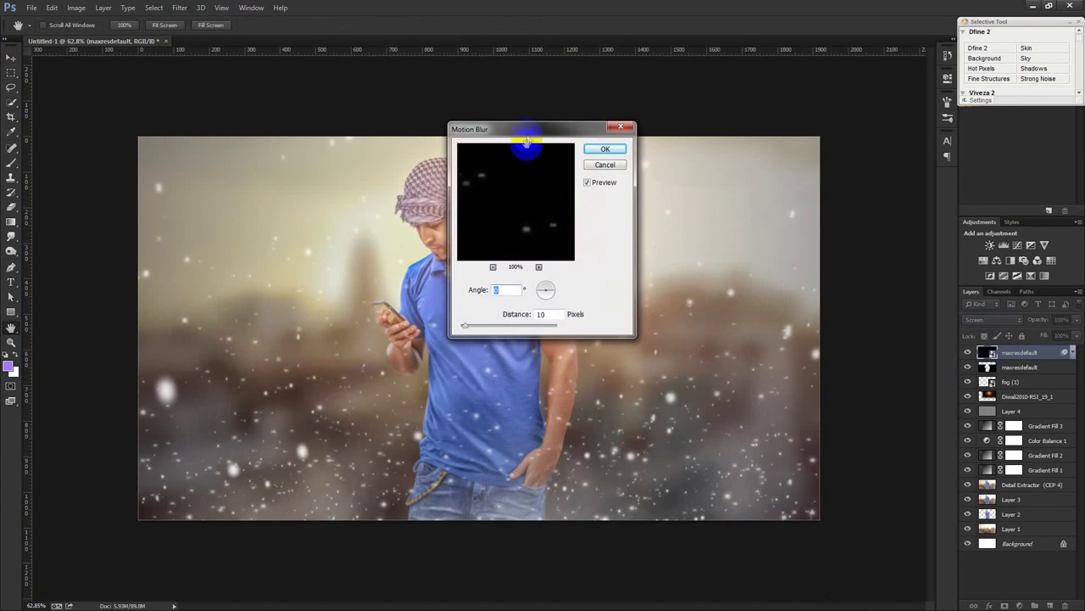
drag(537, 130, 718, 89)
drag(733, 253, 735, 248)
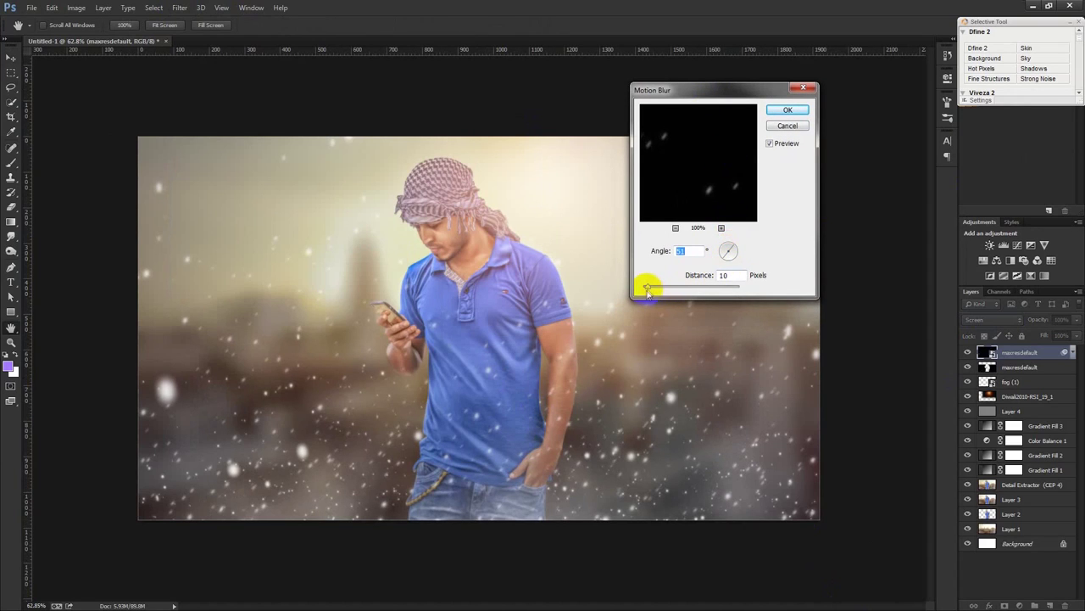
drag(654, 290, 670, 286)
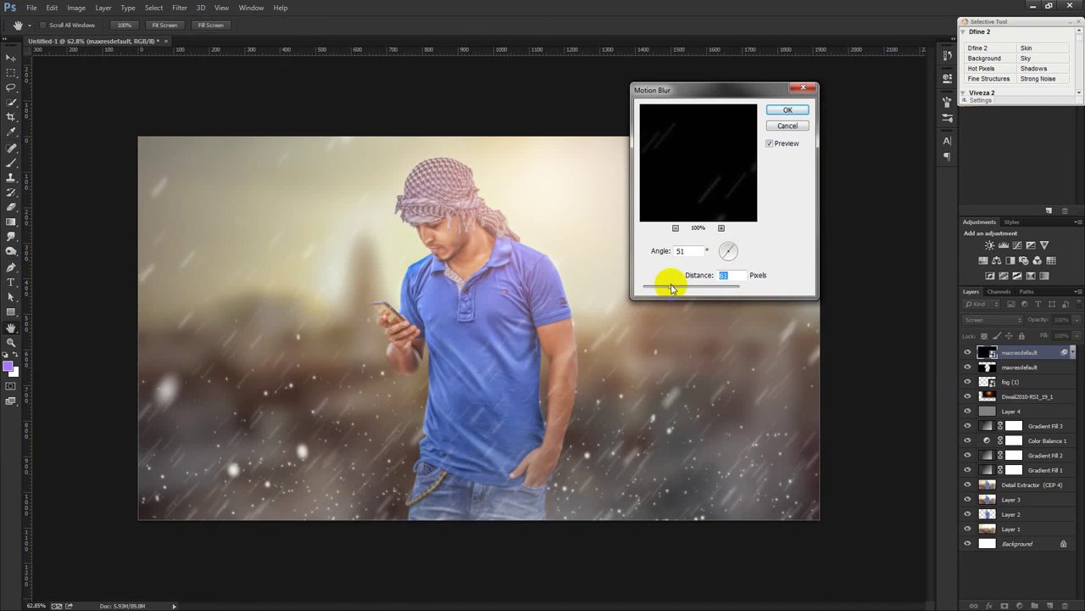
drag(669, 289, 681, 293)
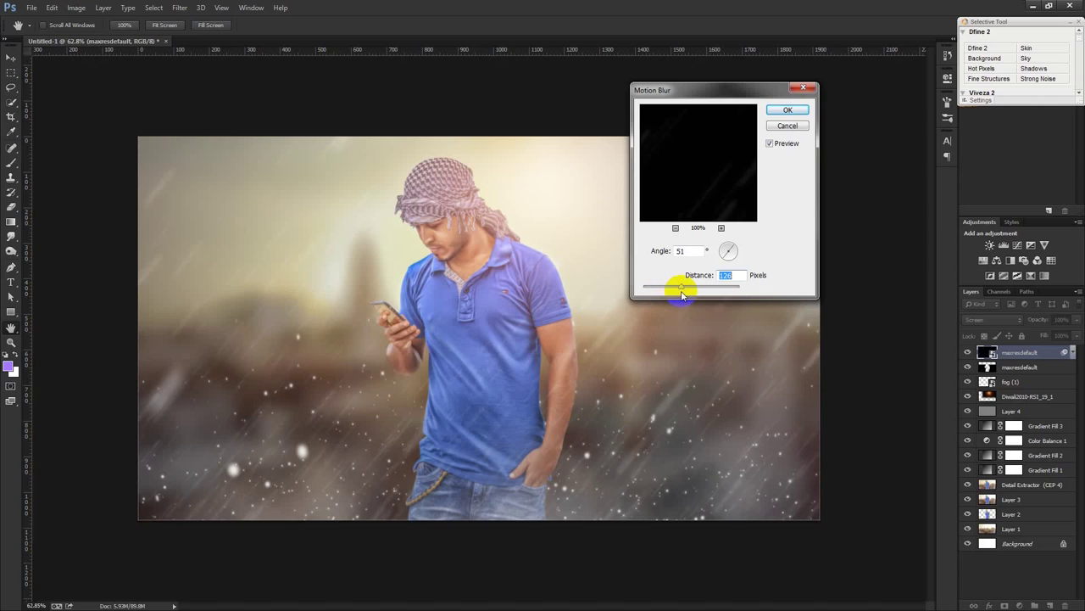
click(788, 110)
Add a slight Gaussian Blur to the particles, then select the second maxresdefault layer.
click(180, 7)
mouse_move(246, 138)
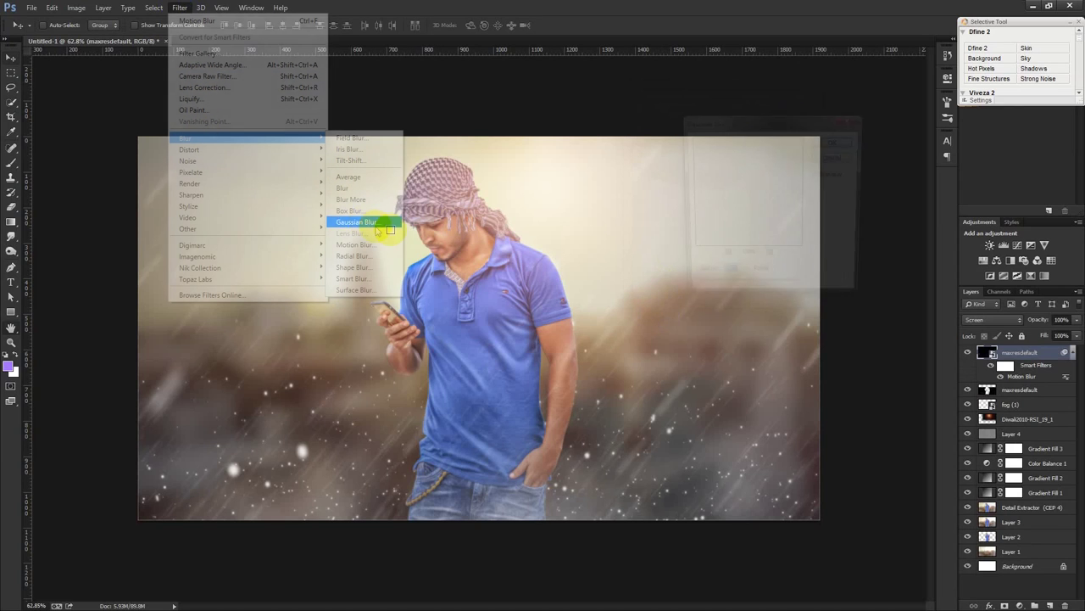
click(357, 221)
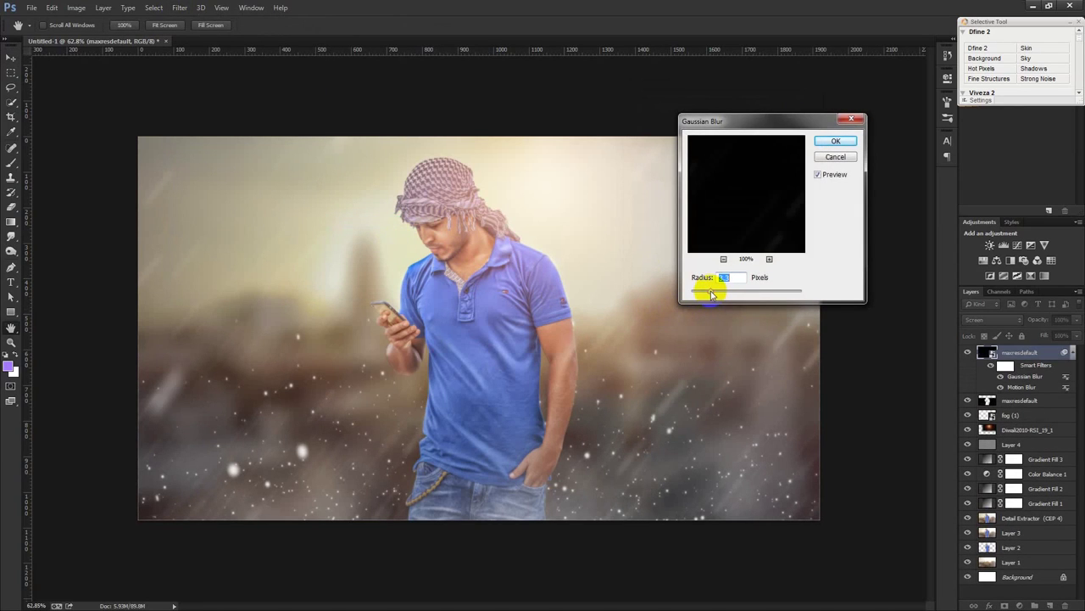
click(839, 141)
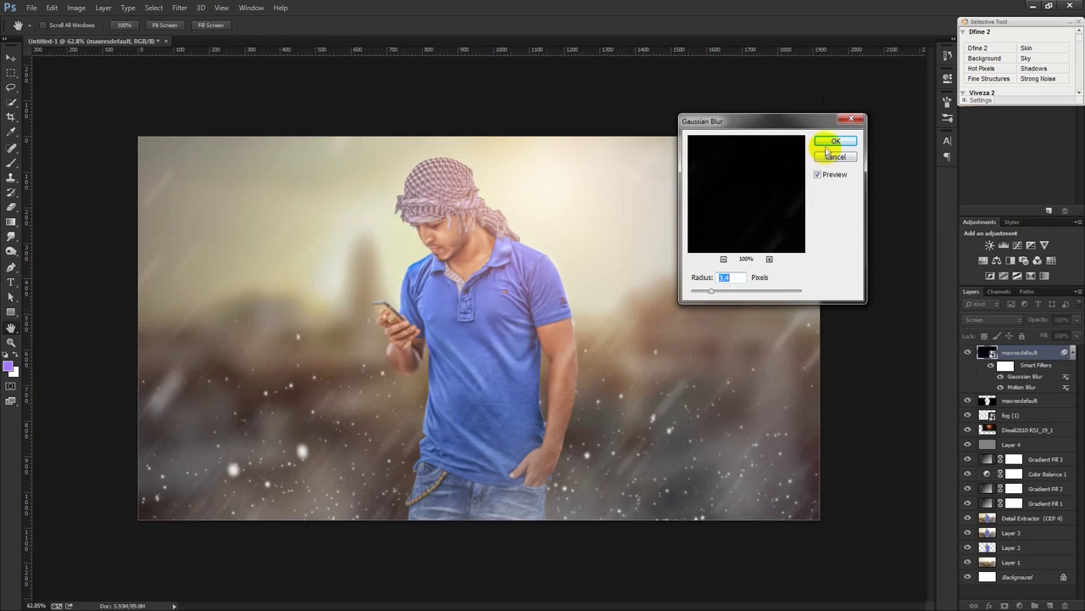
click(1022, 402)
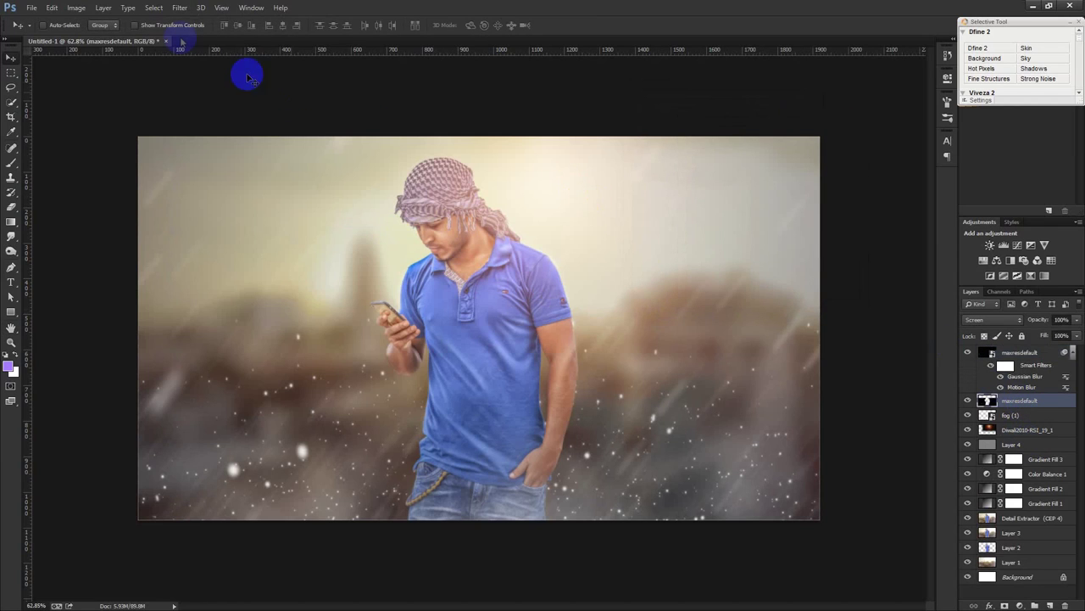
Motion-blur the second maxresdefault particle layer at distance 37.
click(179, 7)
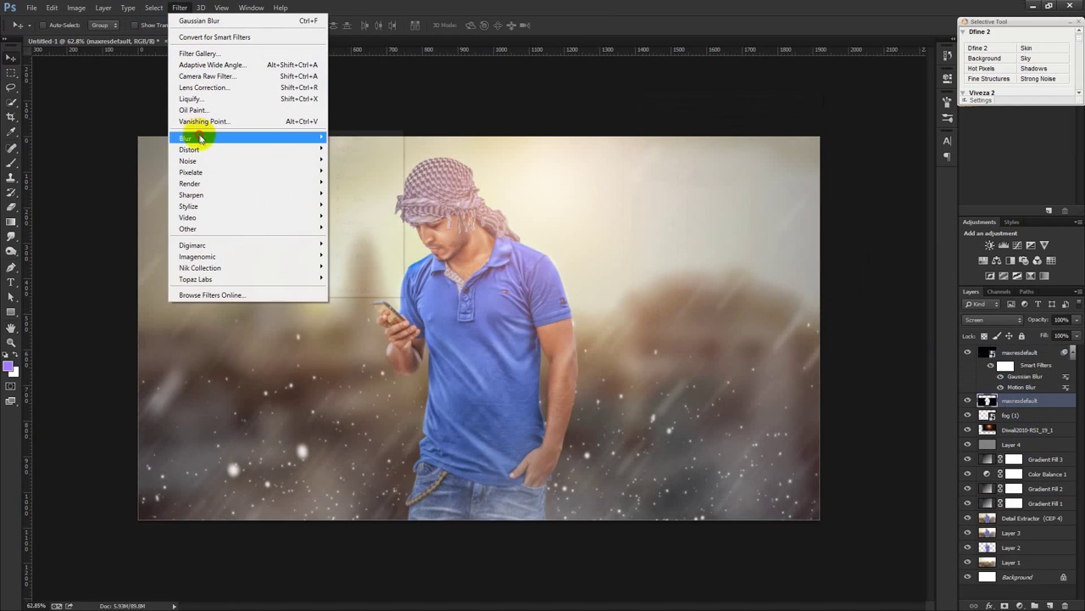
mouse_move(184, 137)
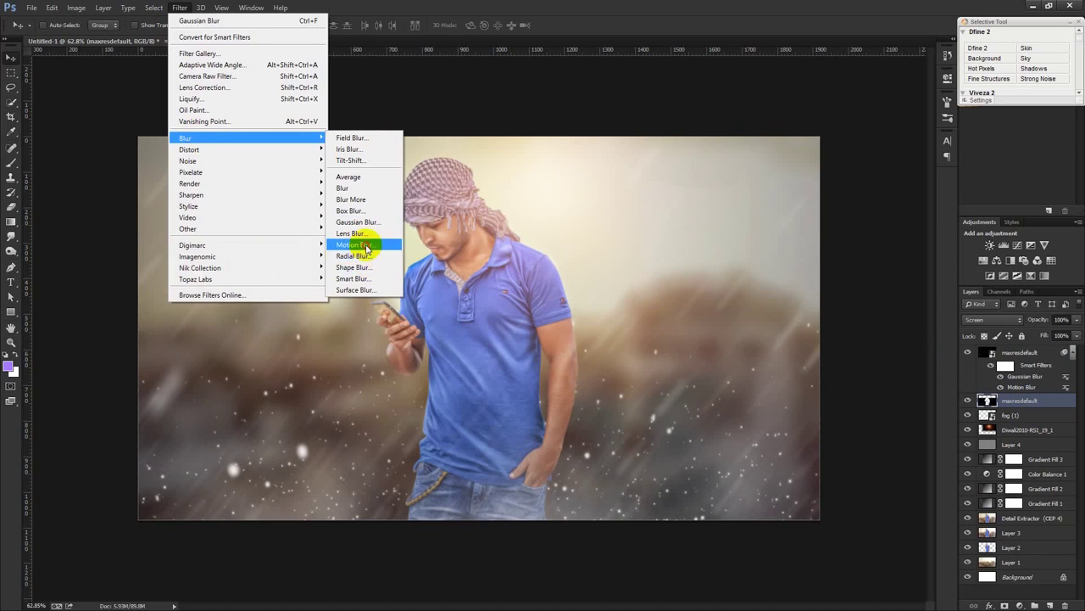
click(357, 244)
mouse_move(681, 287)
mouse_down()
mouse_move(664, 290)
mouse_move(691, 292)
mouse_up()
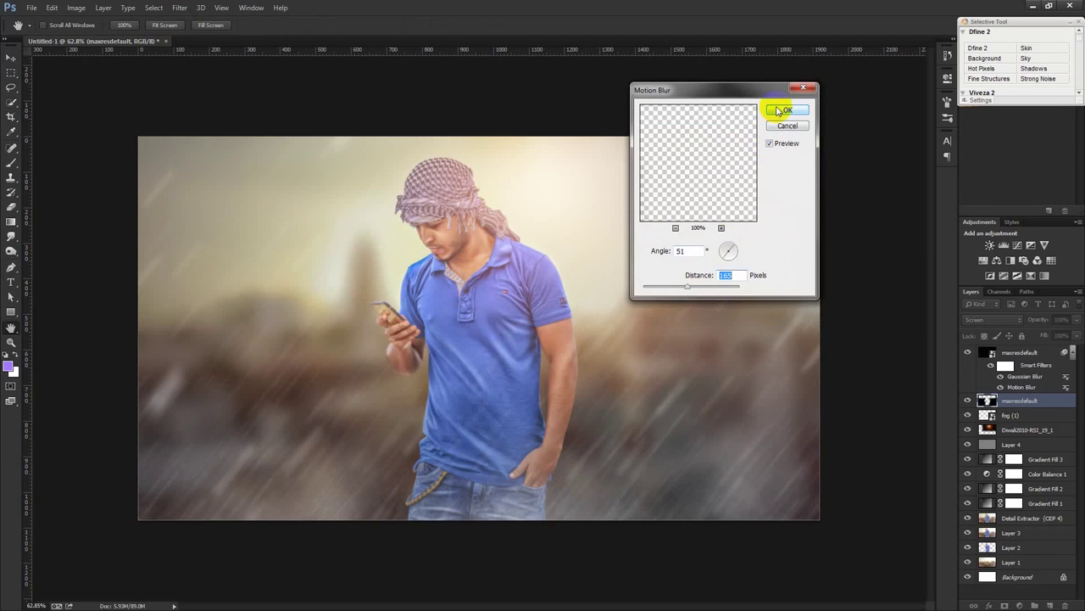
click(663, 288)
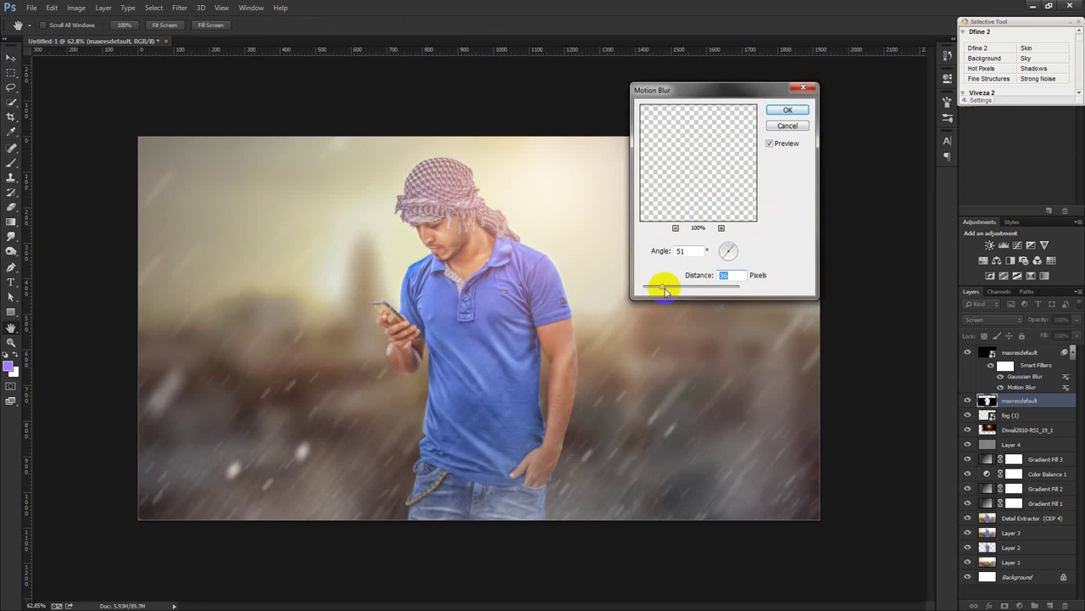
drag(663, 290, 671, 292)
drag(667, 291, 663, 286)
click(787, 110)
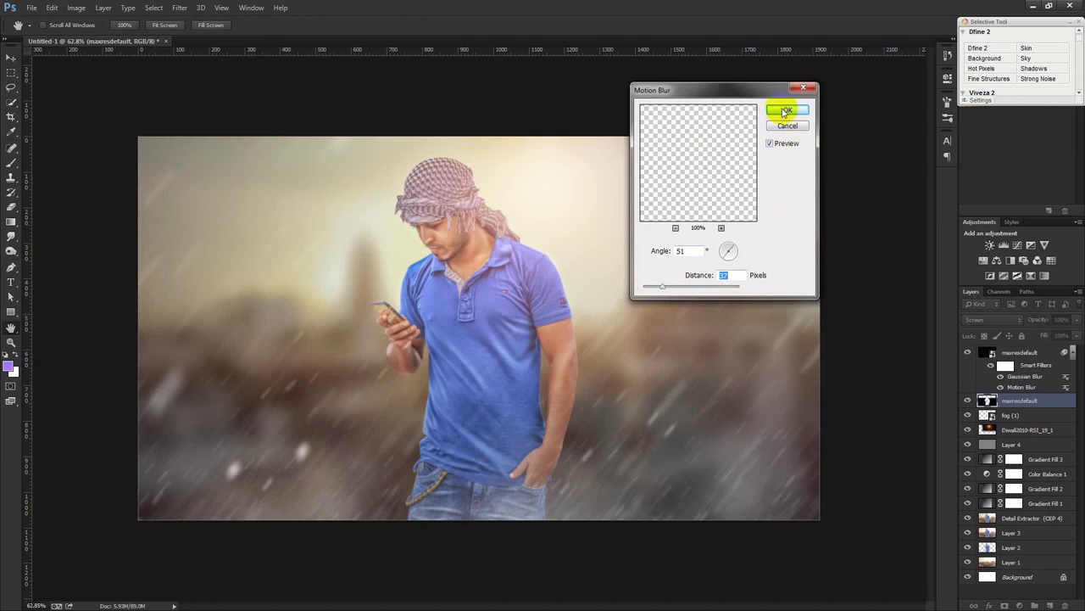
Gaussian-blur the particles, then drag a rain image onto the canvas as a new layer.
click(179, 8)
click(356, 221)
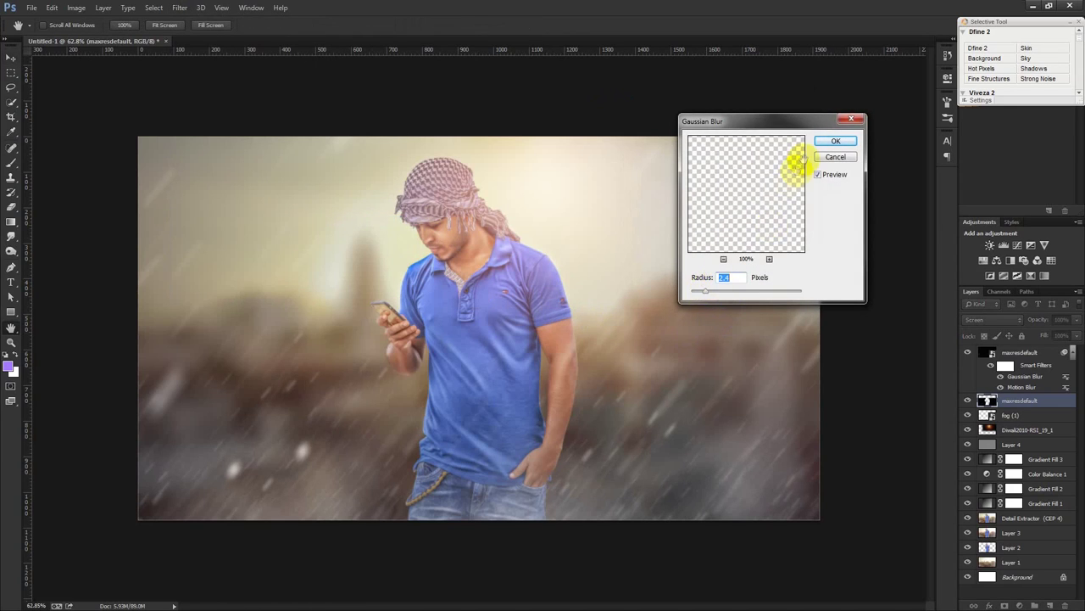
click(834, 140)
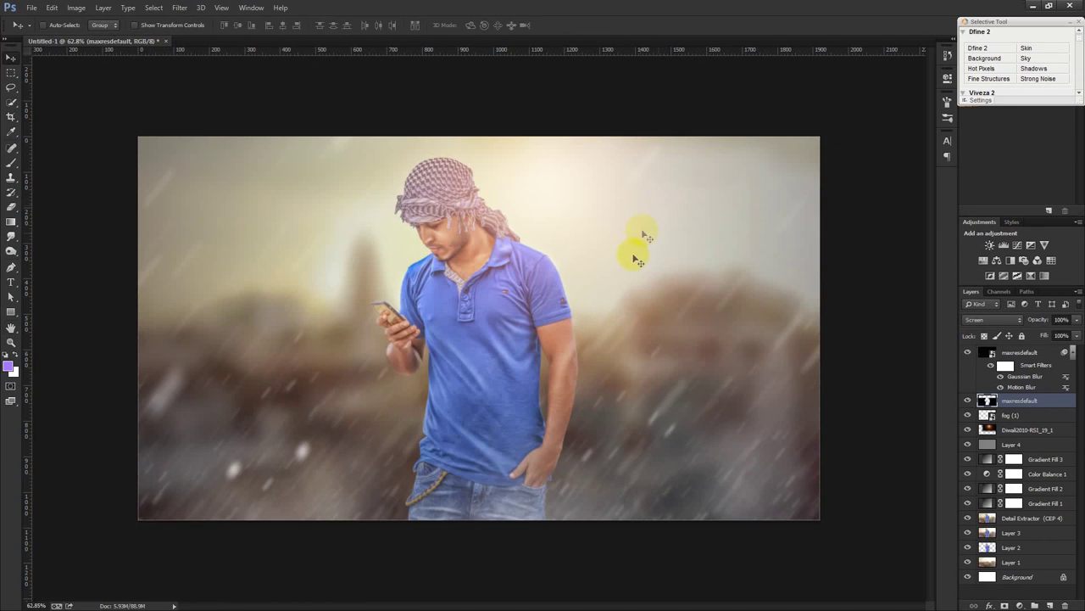
scroll(619, 299, up, 2)
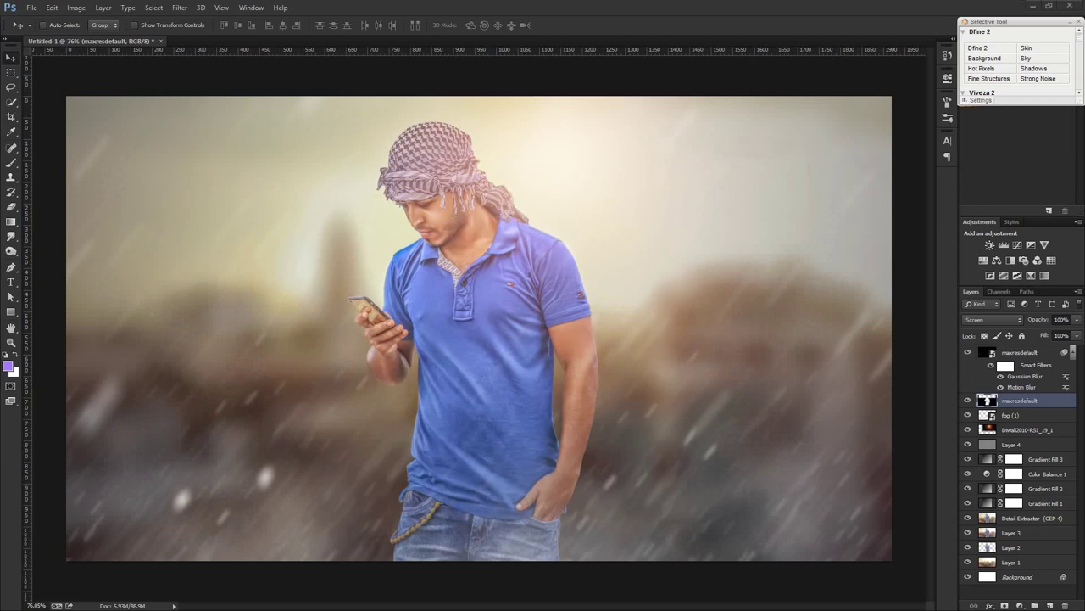
drag(451, 320, 475, 338)
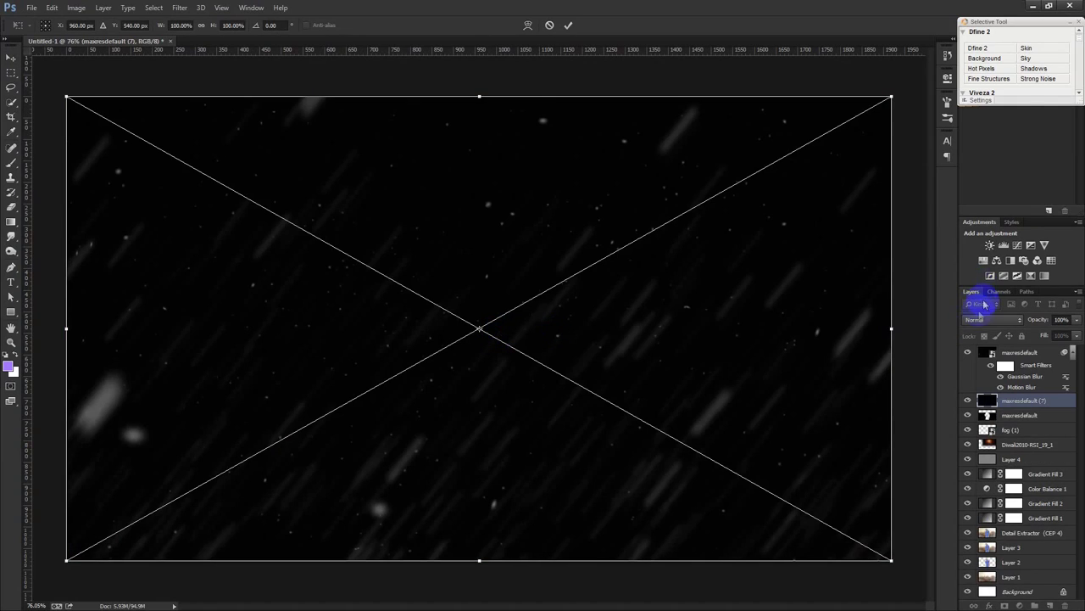
Set the rain layer maxresdefault (7) to Screen blend mode and commit its placement.
click(980, 320)
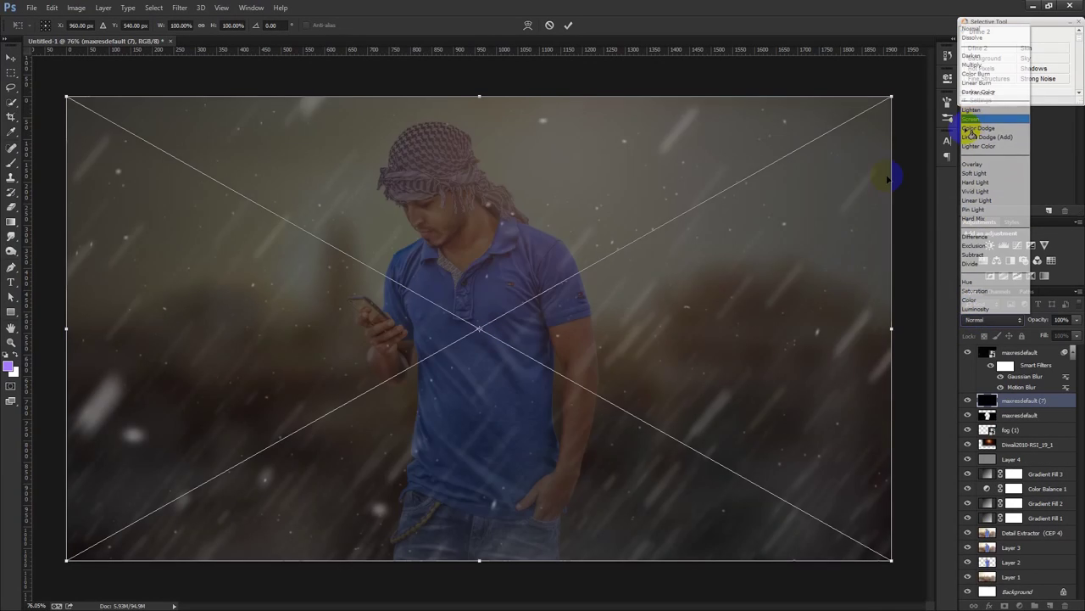
click(975, 135)
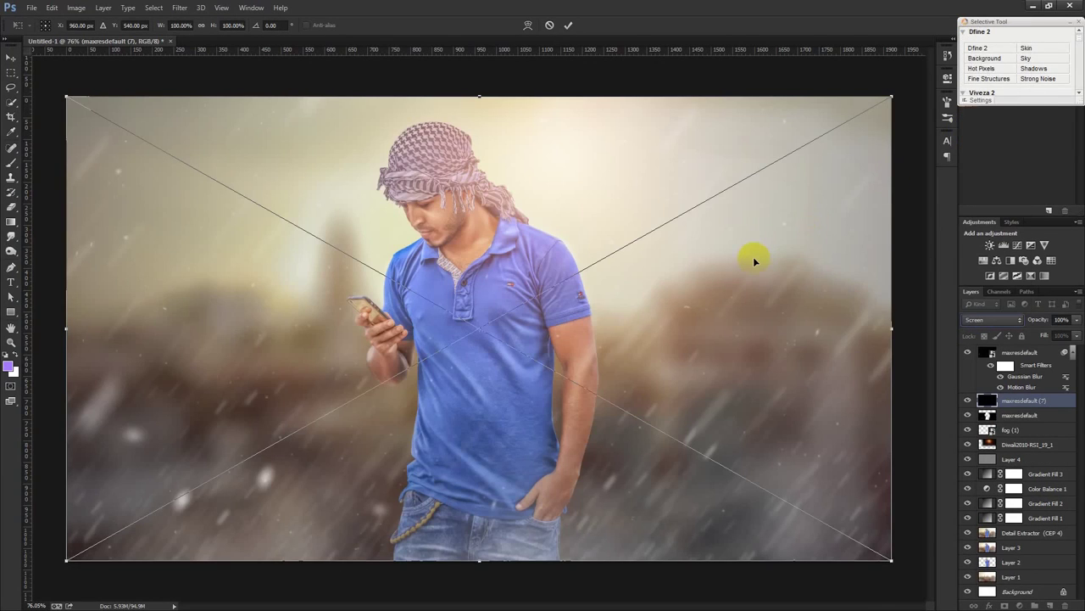
click(568, 24)
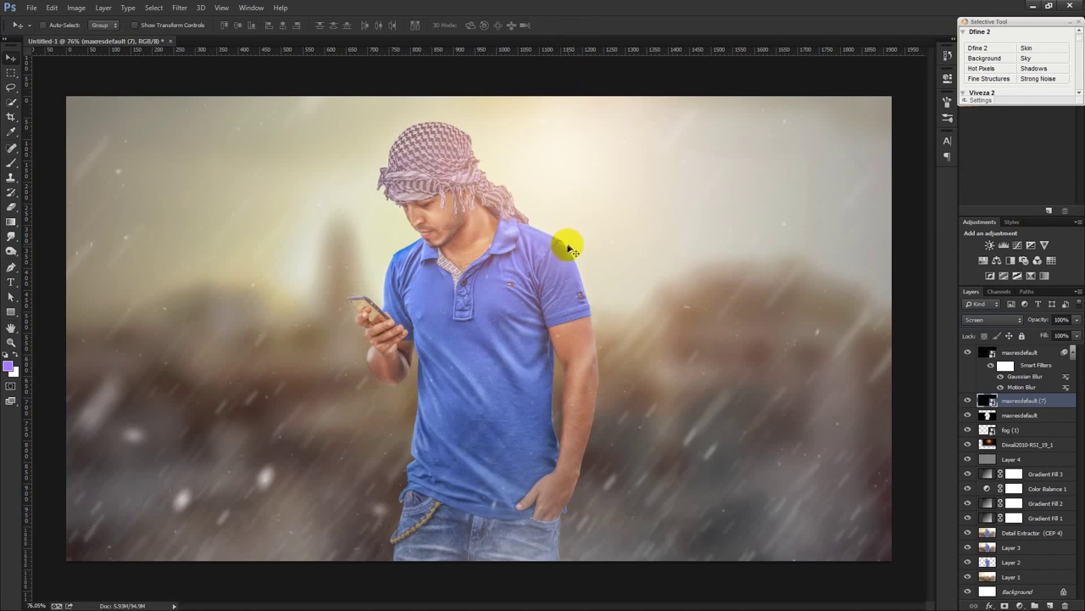
Duplicate the rain layer and scale the copy up to about 186%.
scroll(570, 251, down, 2)
key(ctrl+j)
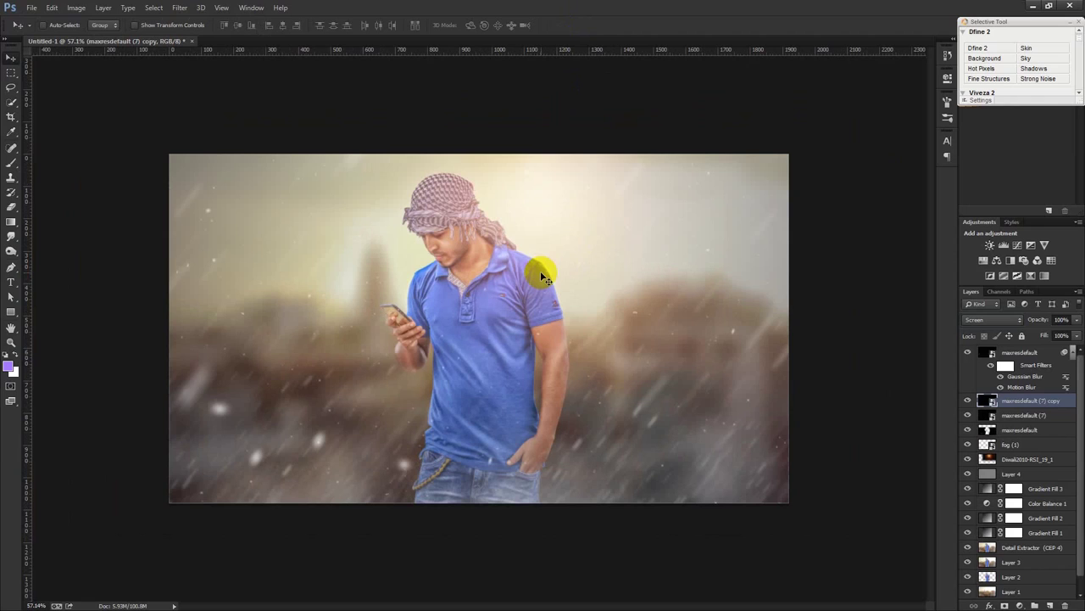
key(ctrl+t)
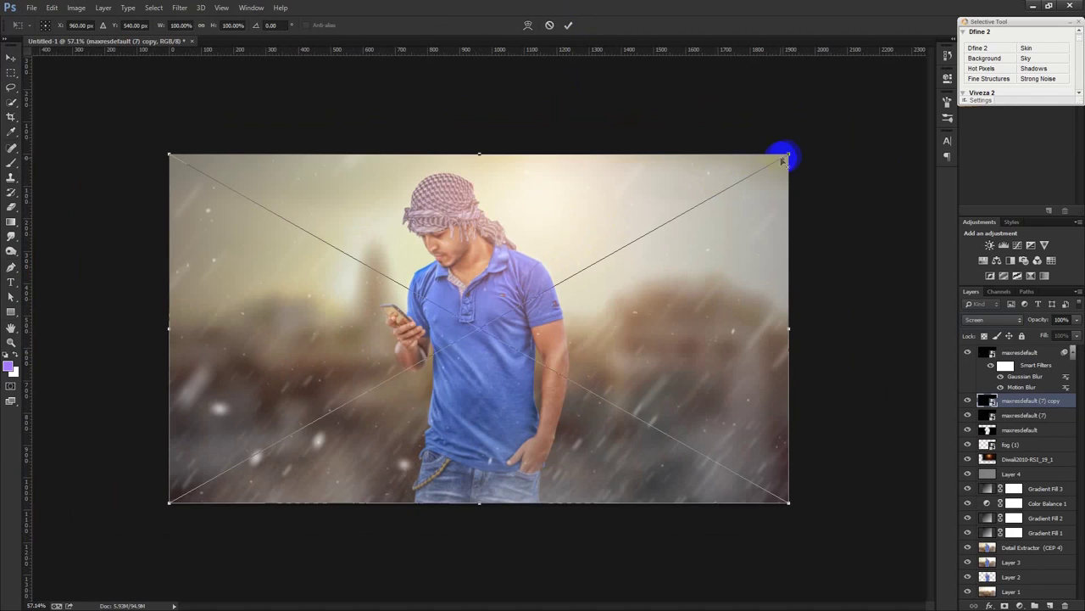
drag(785, 158, 924, 78)
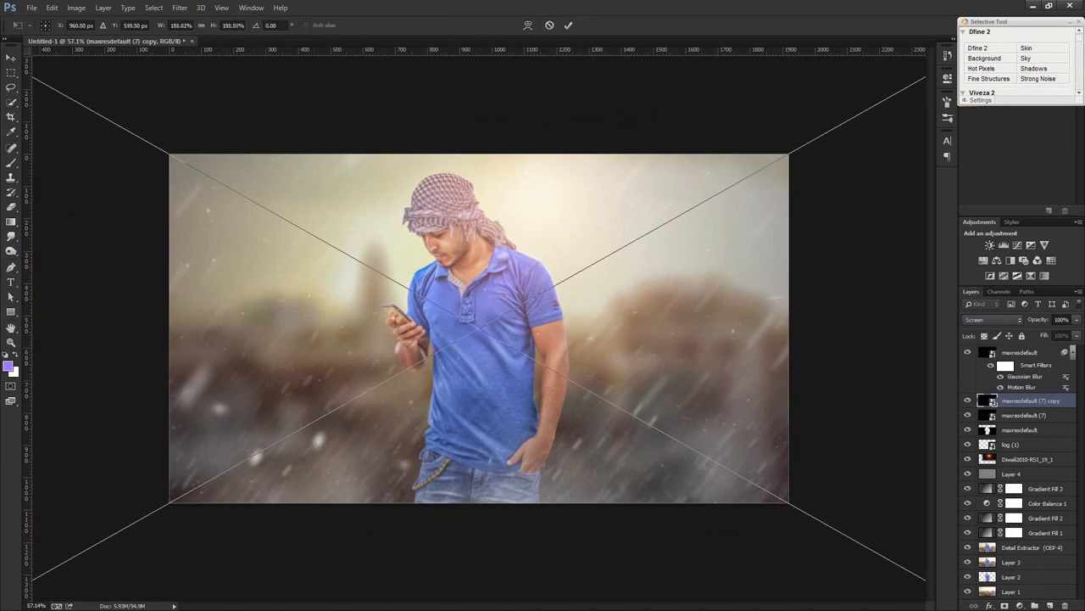
click(568, 25)
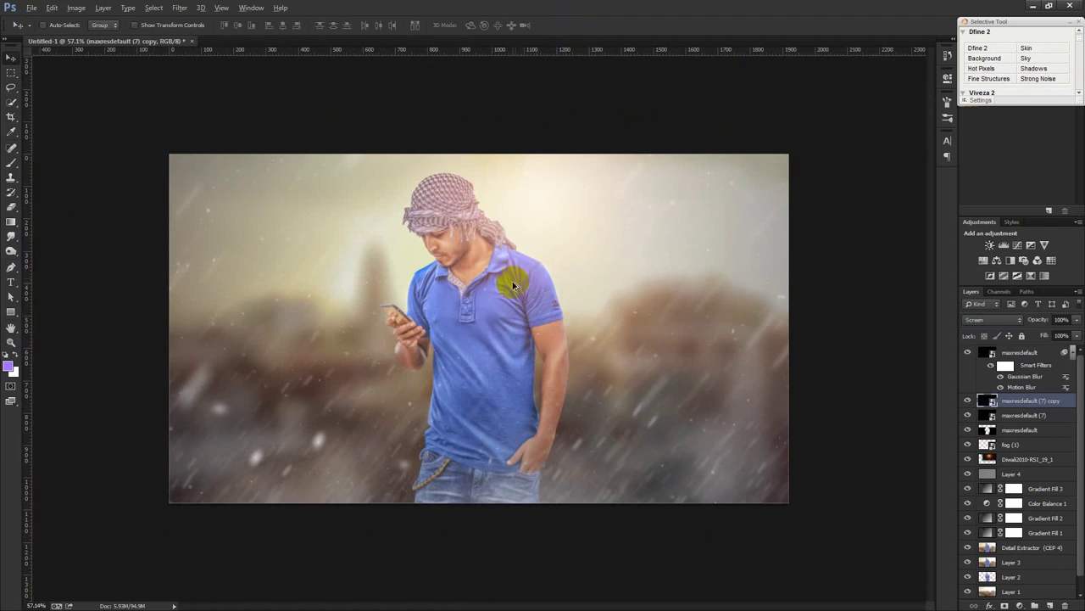
scroll(513, 286, up, 2)
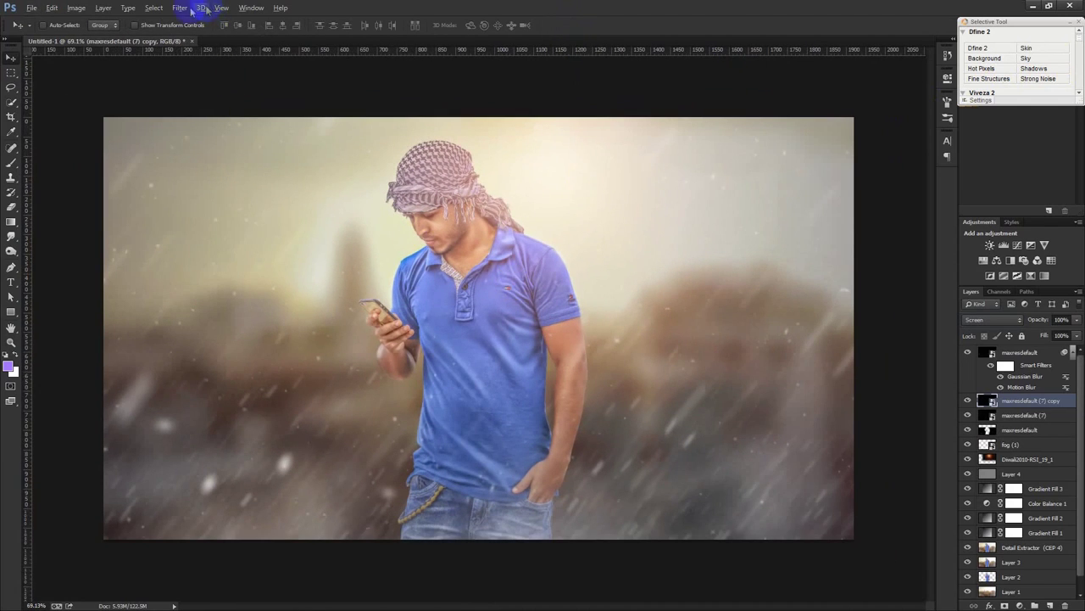
Apply Gaussian Blur to the enlarged rain copy.
click(179, 8)
click(381, 222)
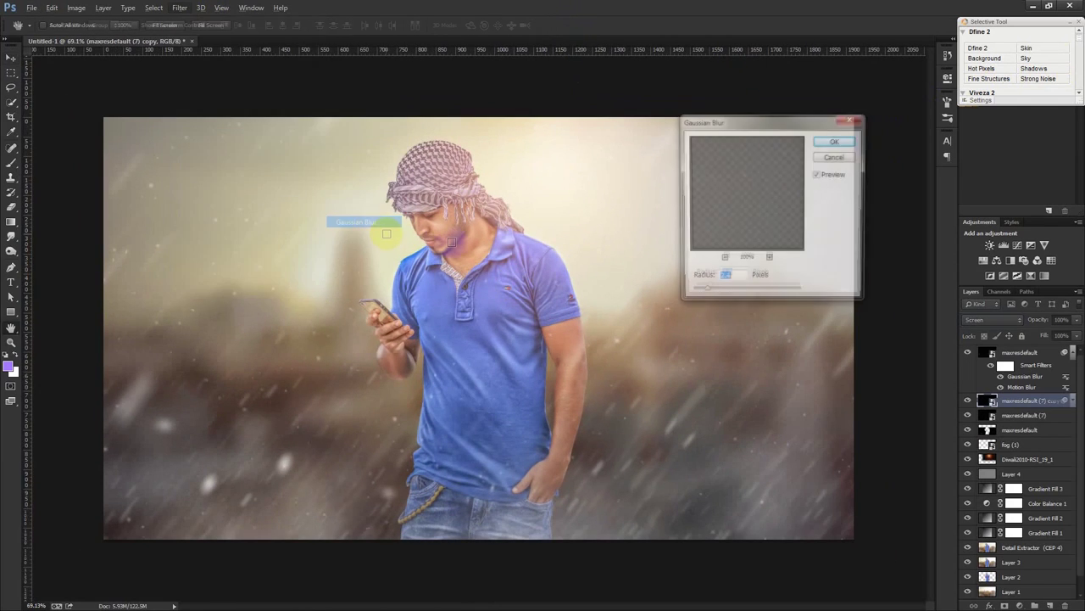
click(836, 141)
click(1070, 353)
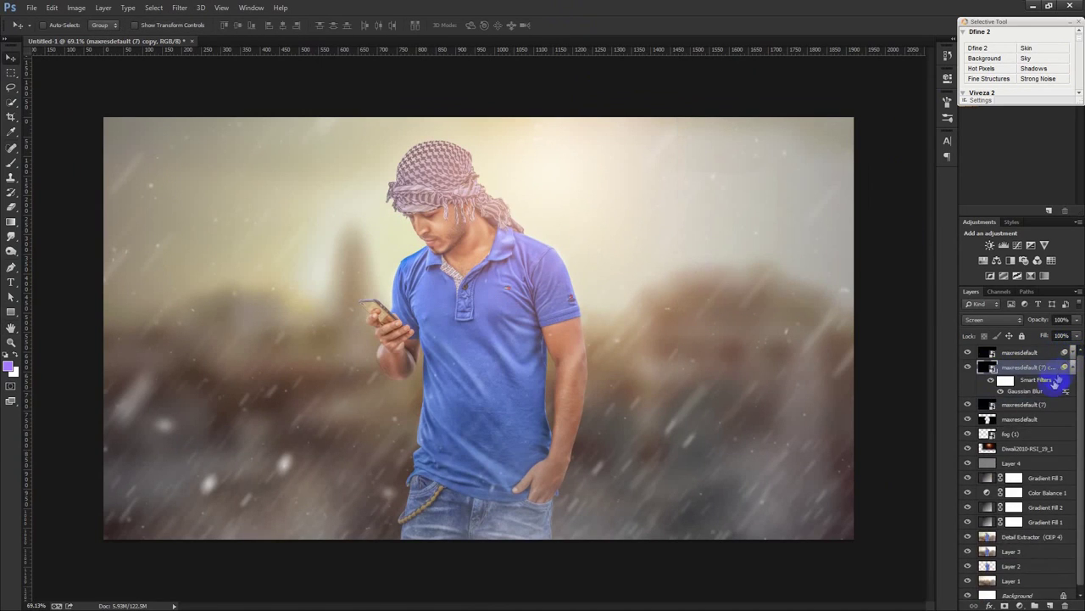
Apply a 3.5-pixel Gaussian Blur to the original rain layer maxresdefault (7).
click(1073, 370)
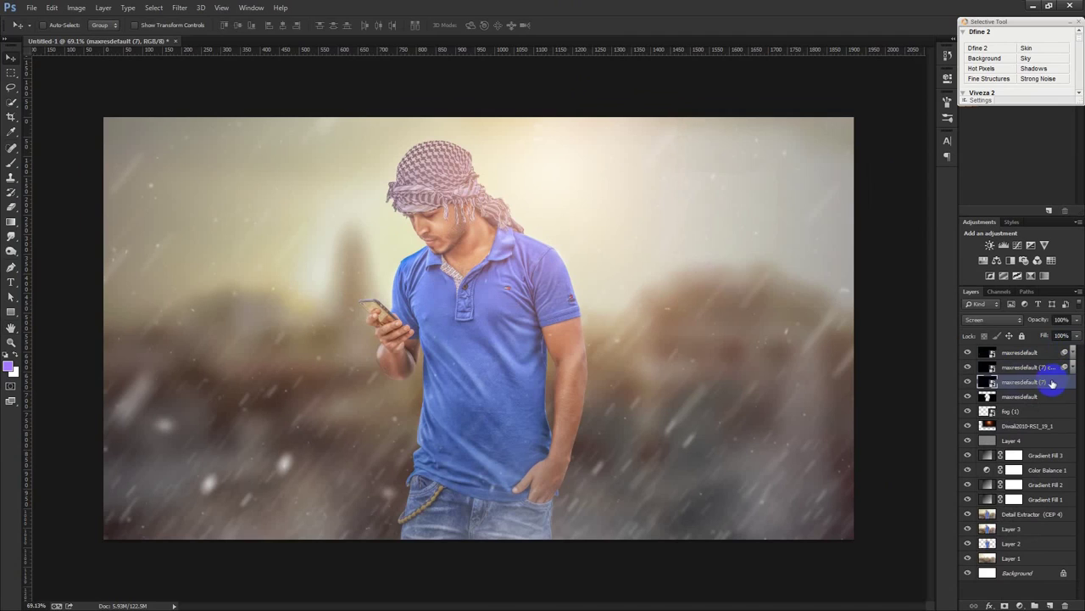
key(ctrl+alt+f)
drag(708, 291, 718, 294)
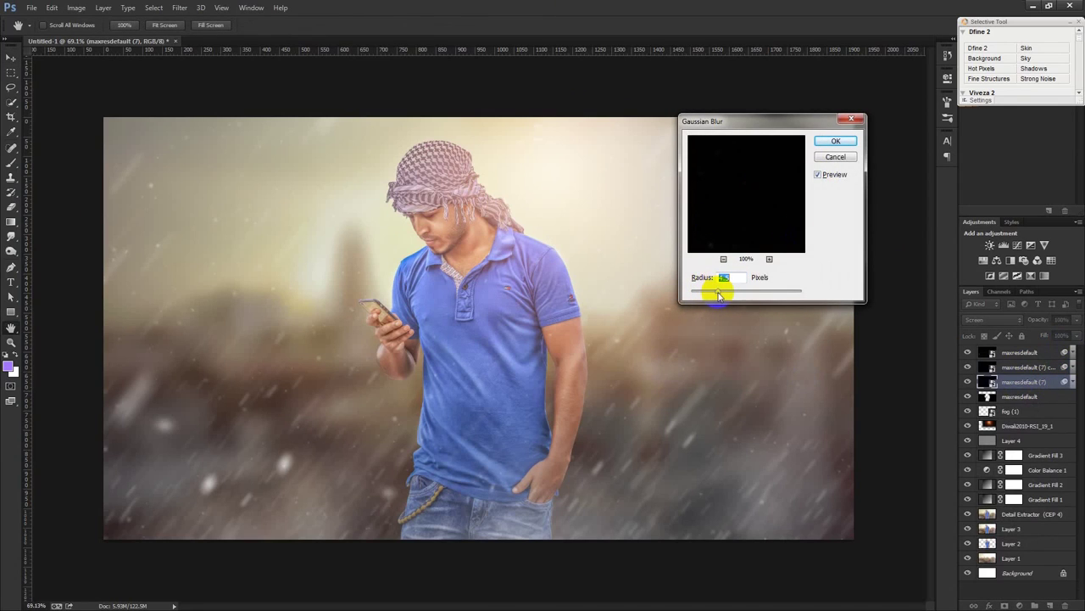
click(835, 140)
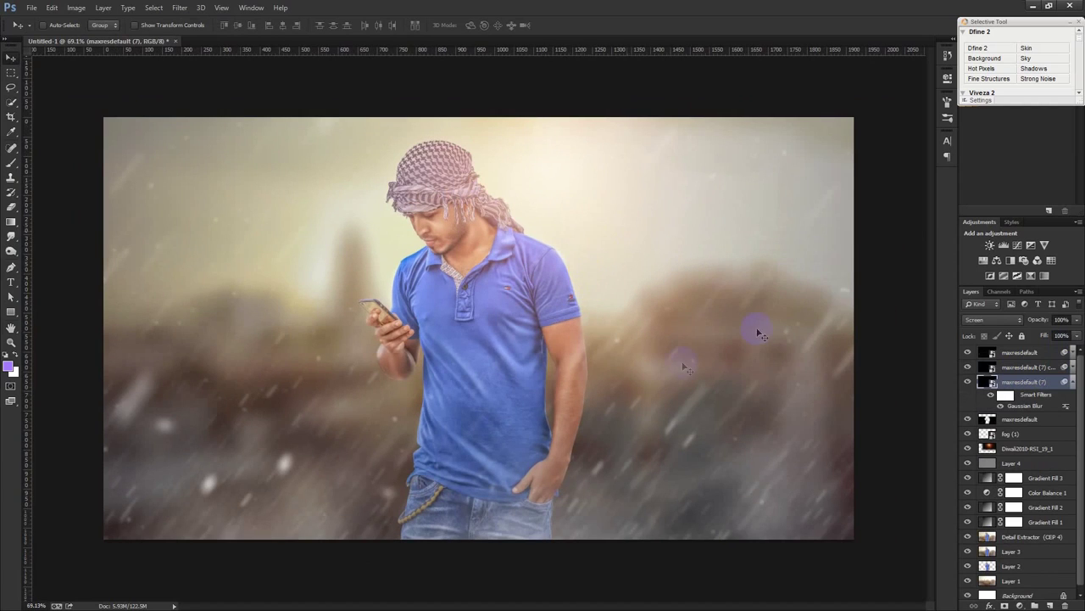
click(1044, 352)
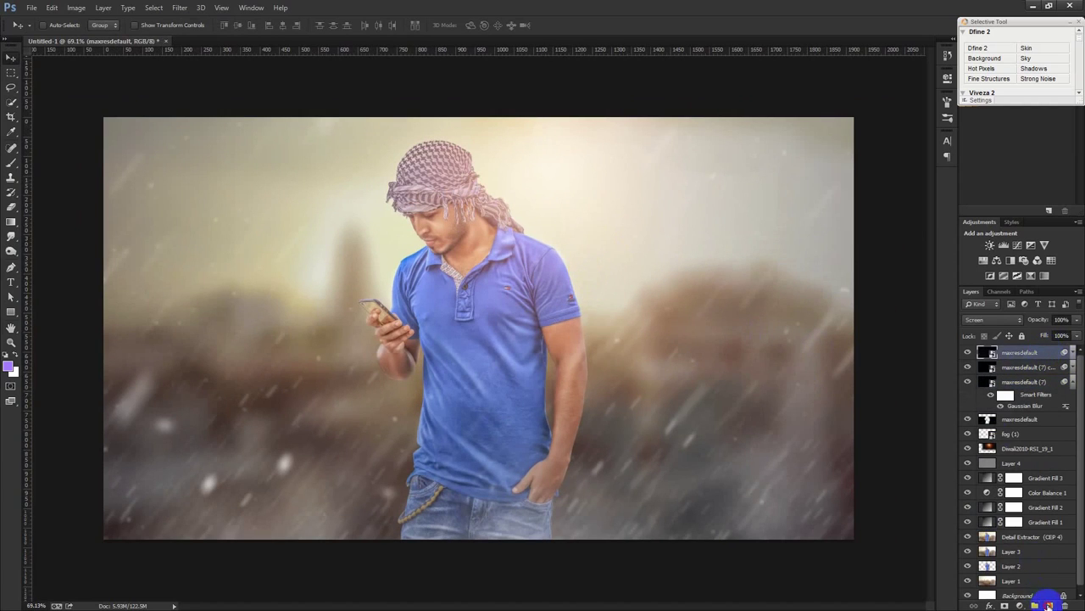
Stamp the visible composite into a new top Layer 5 with Apply Image.
click(1050, 605)
click(76, 8)
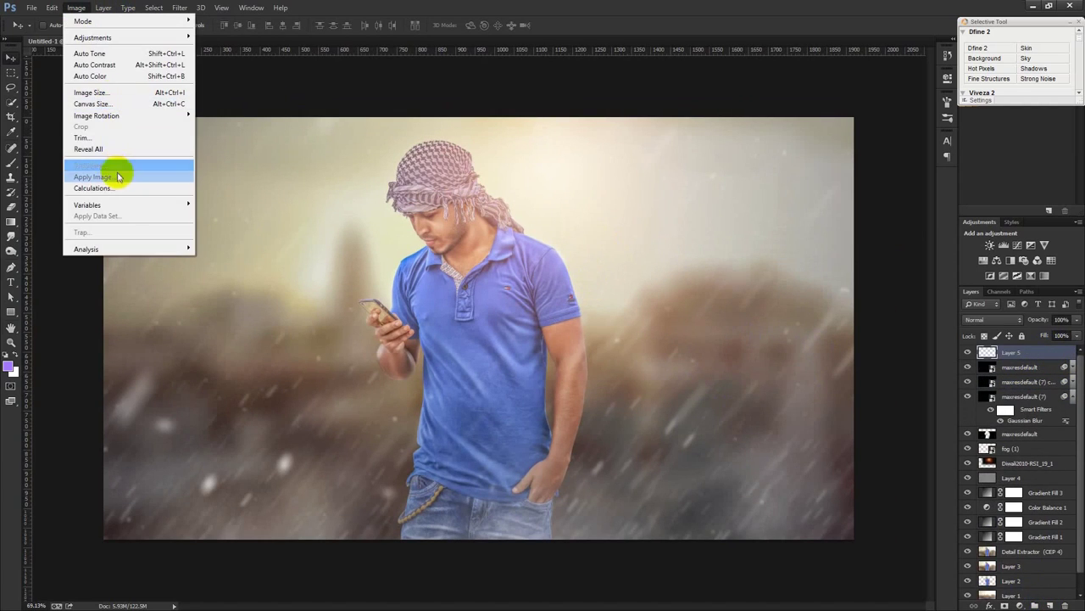
click(94, 176)
click(767, 224)
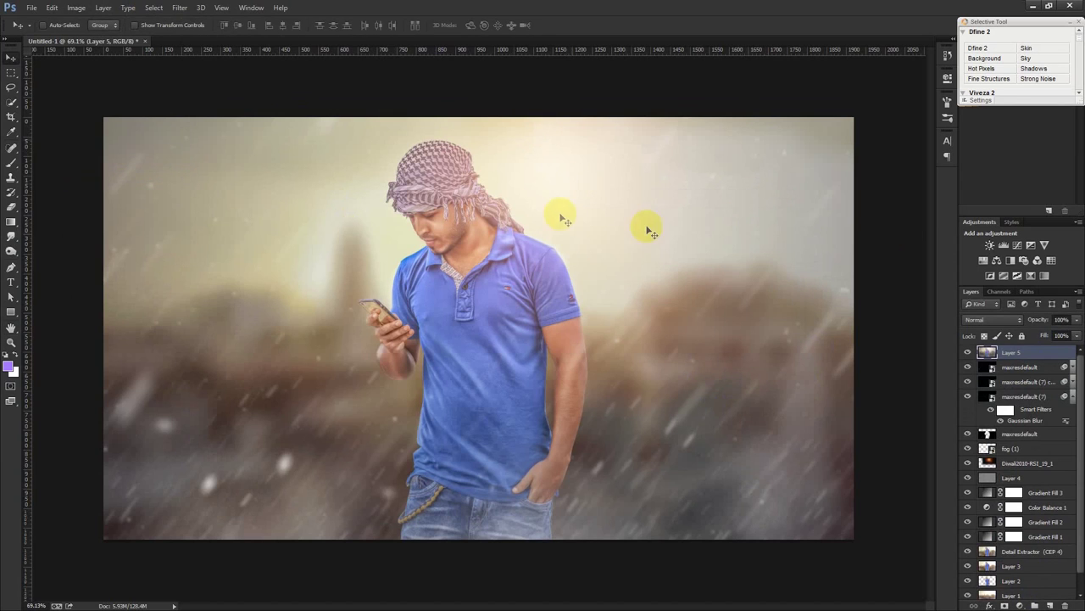
click(181, 8)
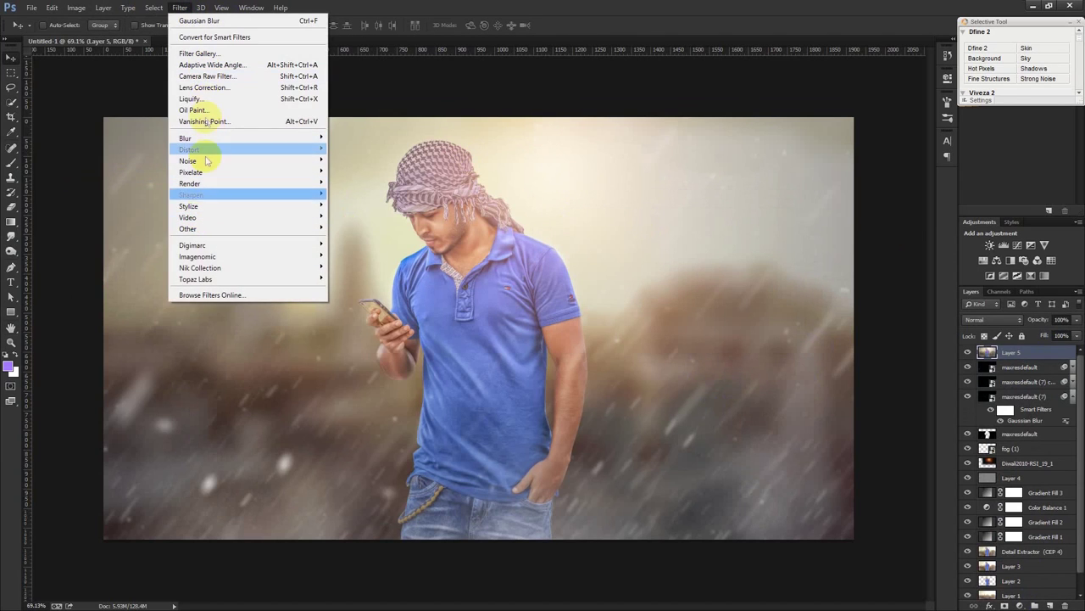
click(208, 78)
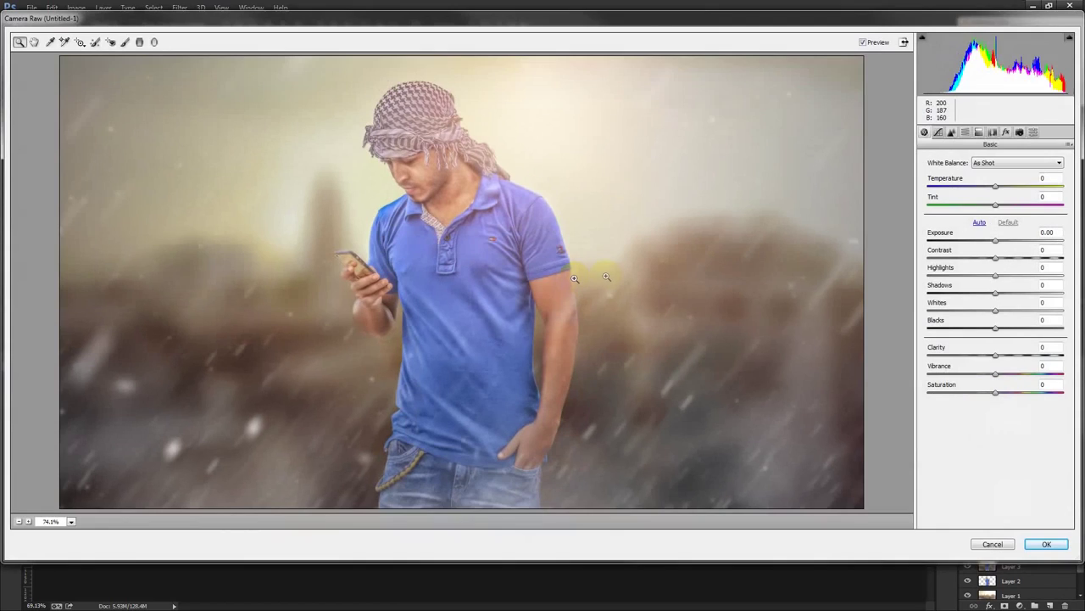
In Camera Raw, darken the lower image with a bottom graduated filter at Exposure -0.85.
click(153, 42)
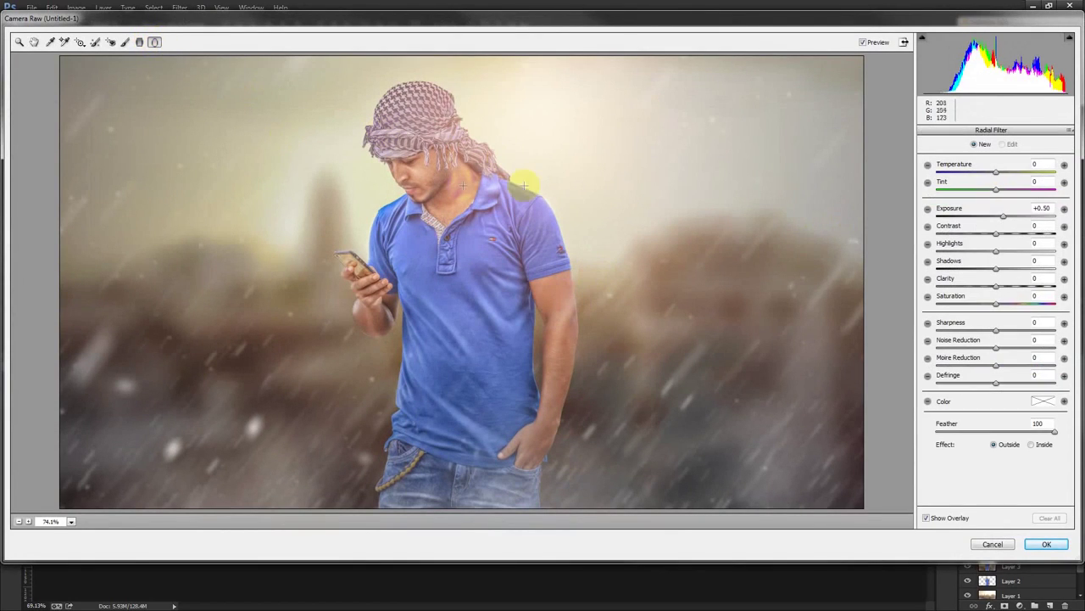
click(140, 43)
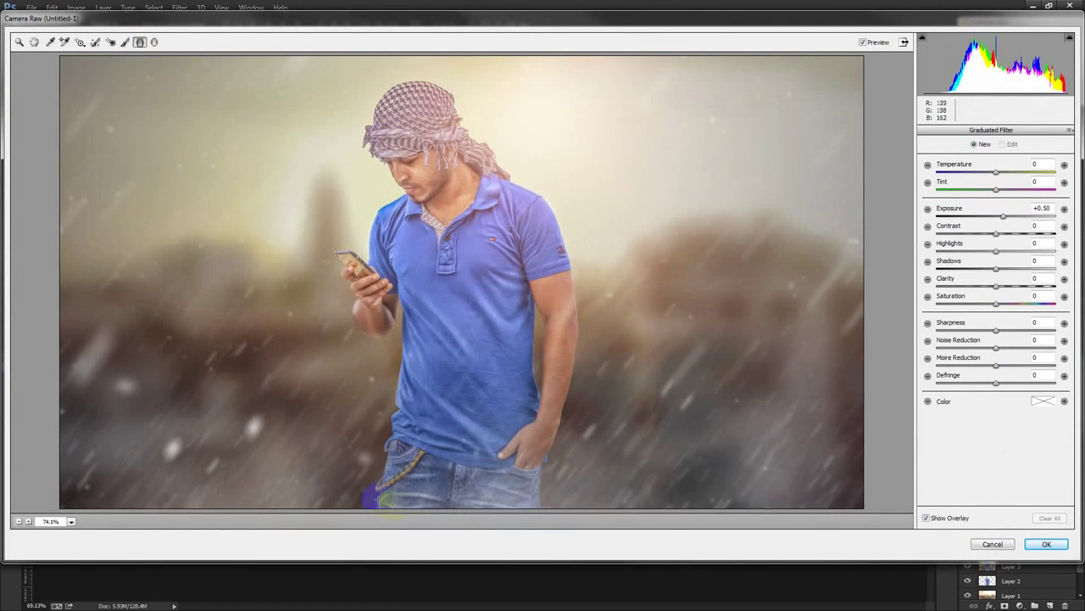
drag(396, 502, 468, 215)
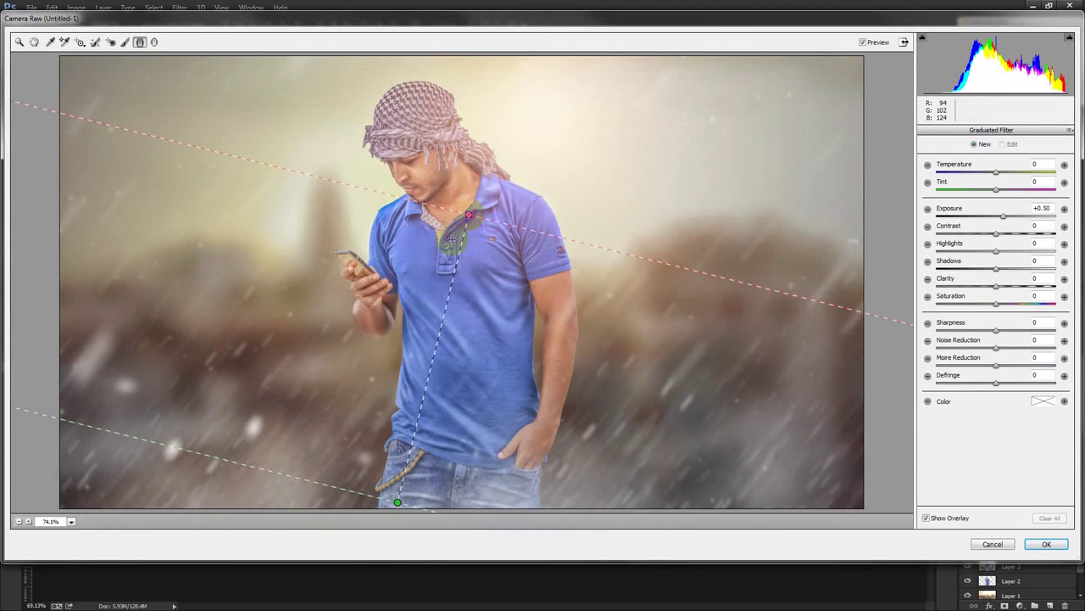
drag(1001, 215, 983, 219)
drag(396, 517, 396, 538)
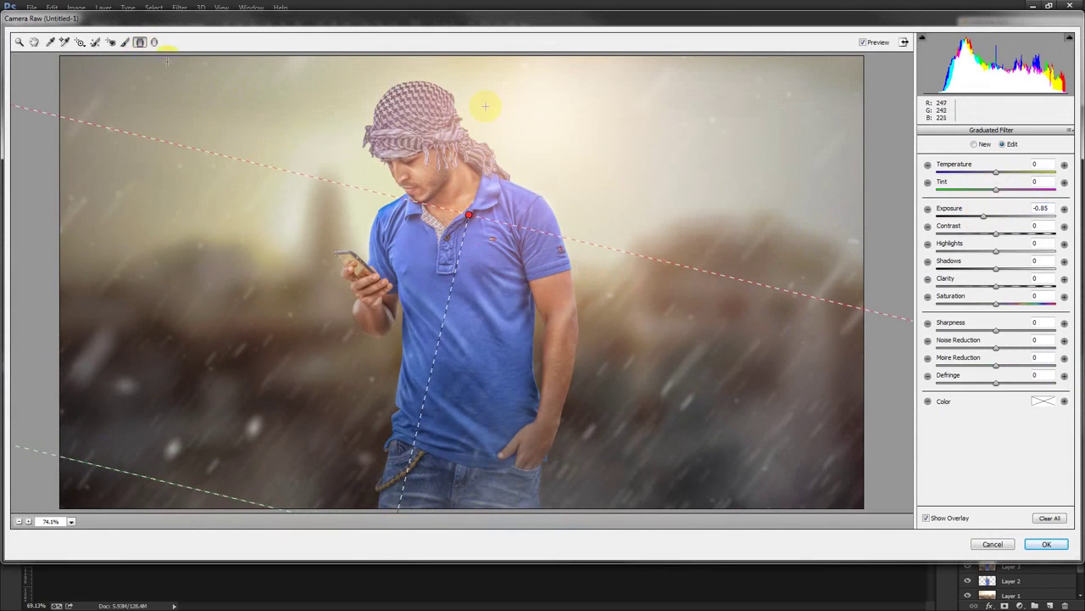
Brighten the upper right with a second graduated filter at about +0.75 Exposure.
drag(573, 119, 459, 381)
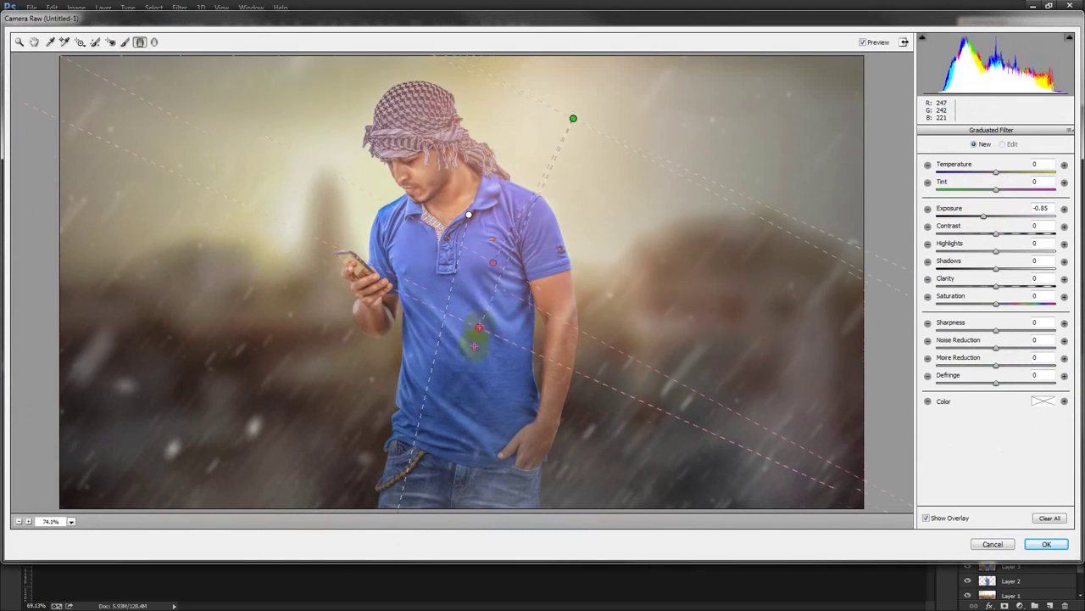
drag(983, 217, 1003, 218)
drag(573, 119, 595, 64)
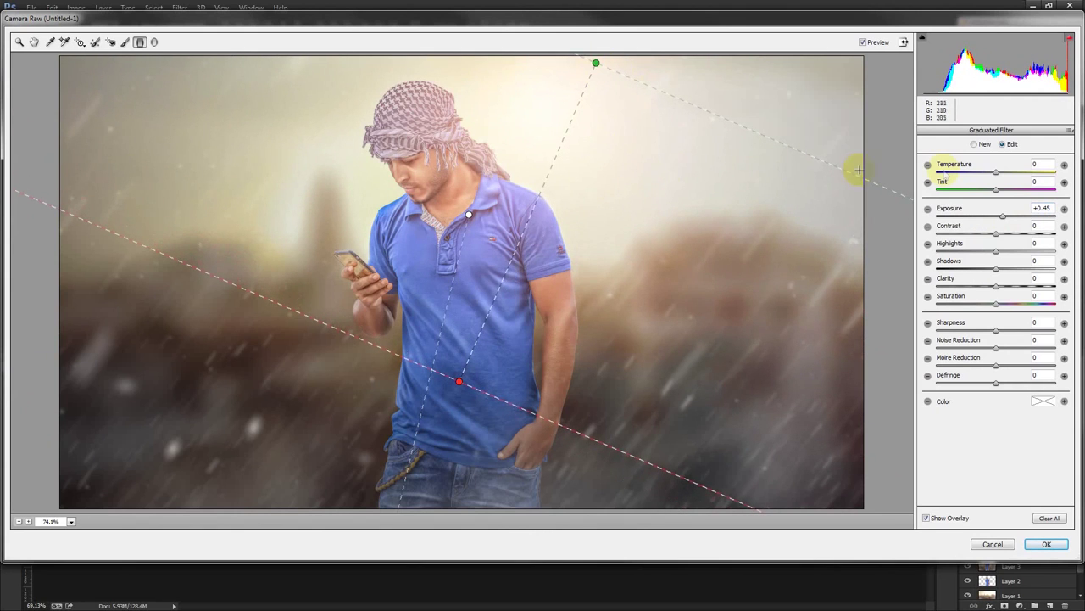
drag(1003, 218, 1006, 218)
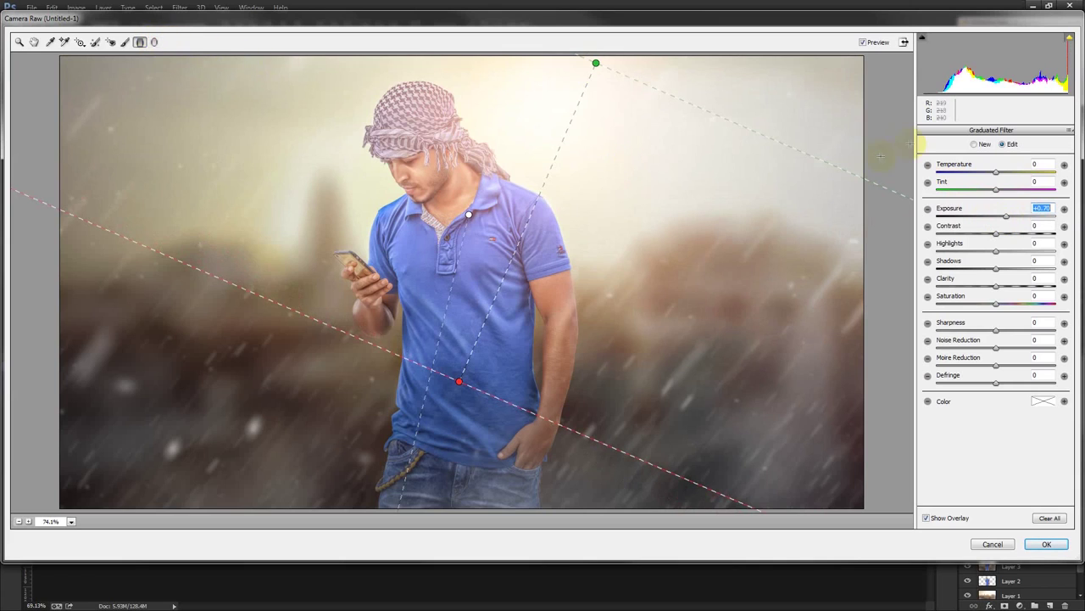
click(34, 41)
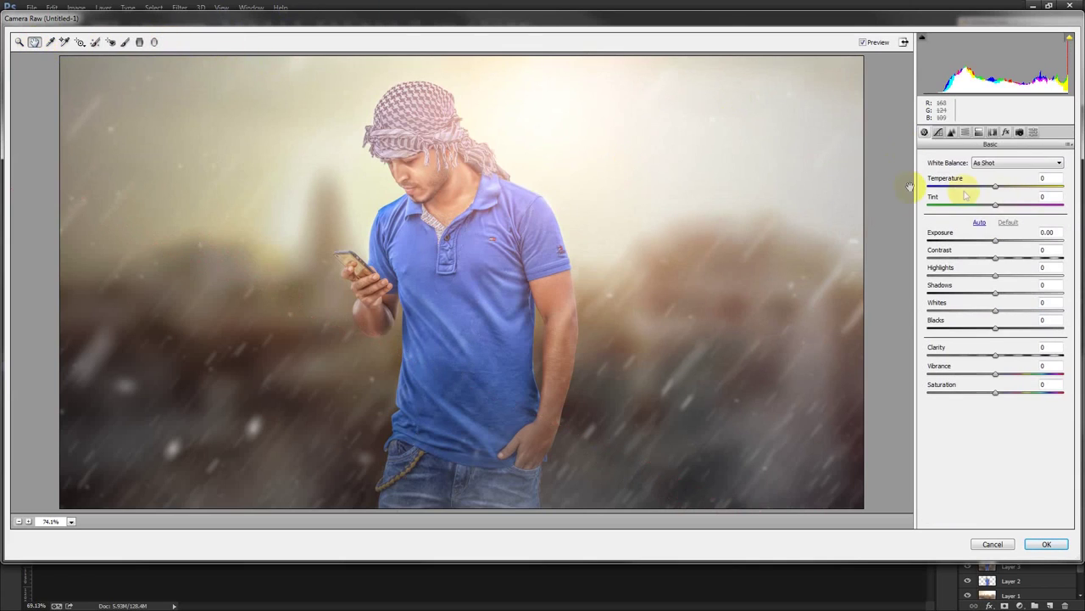
Add a darkening post-crop vignette and sharpening at Amount 23, then apply Camera Raw.
click(1006, 133)
drag(994, 274, 972, 284)
click(965, 132)
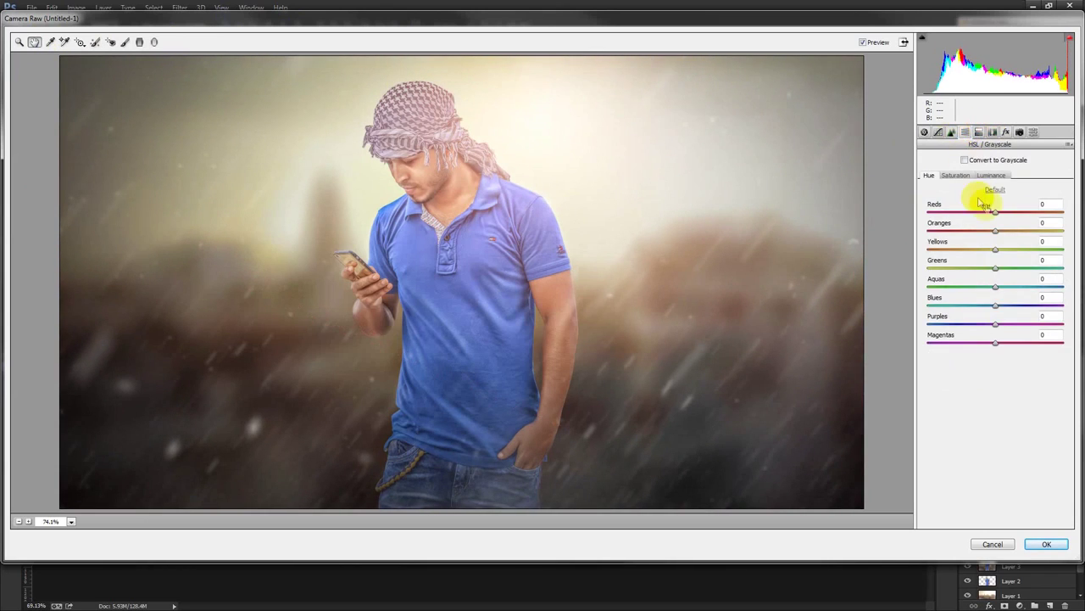
click(951, 133)
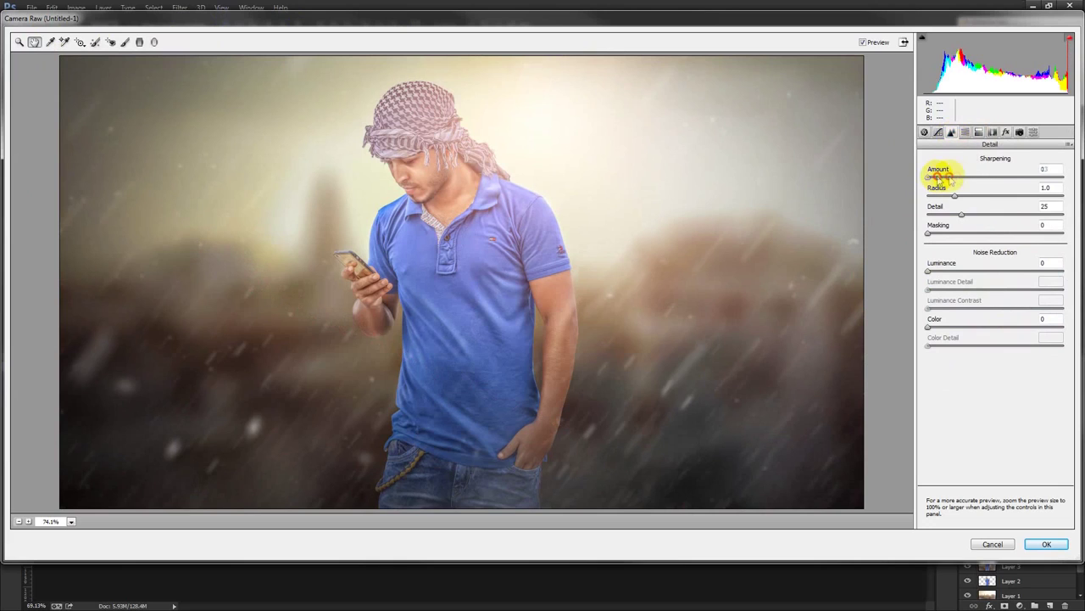
drag(950, 176, 1034, 217)
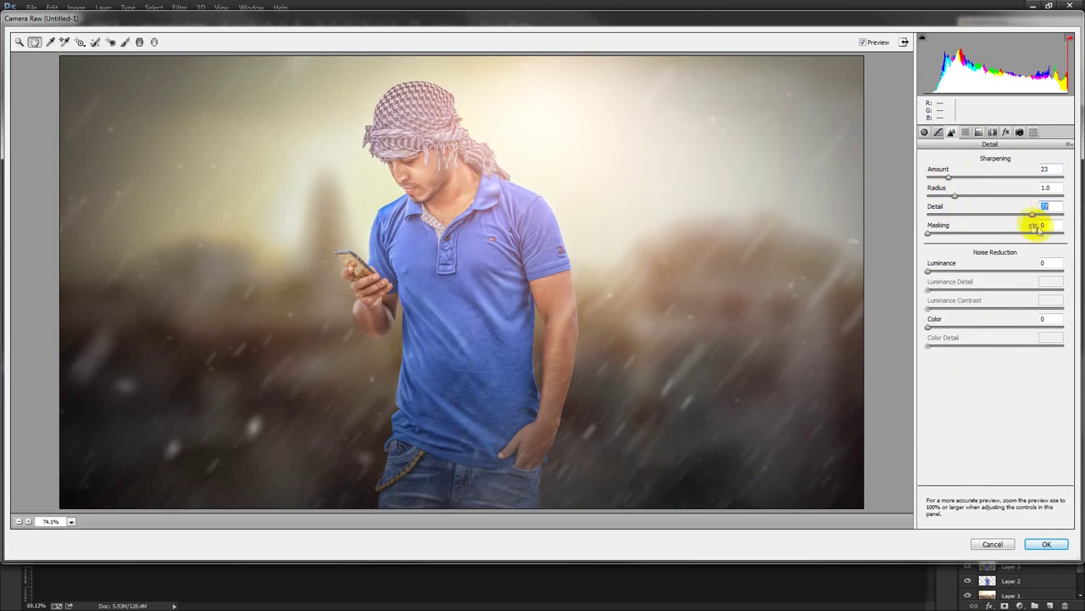
click(1047, 544)
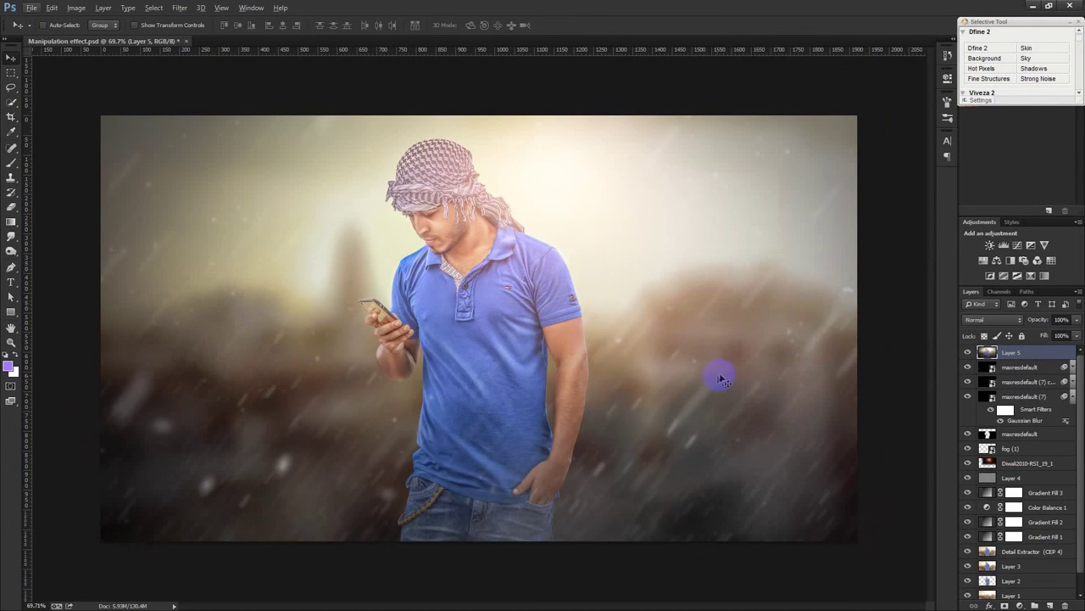
Reopen Camera Raw and raise Highlights to +14, Whites +32 and Vibrance +50.
click(180, 7)
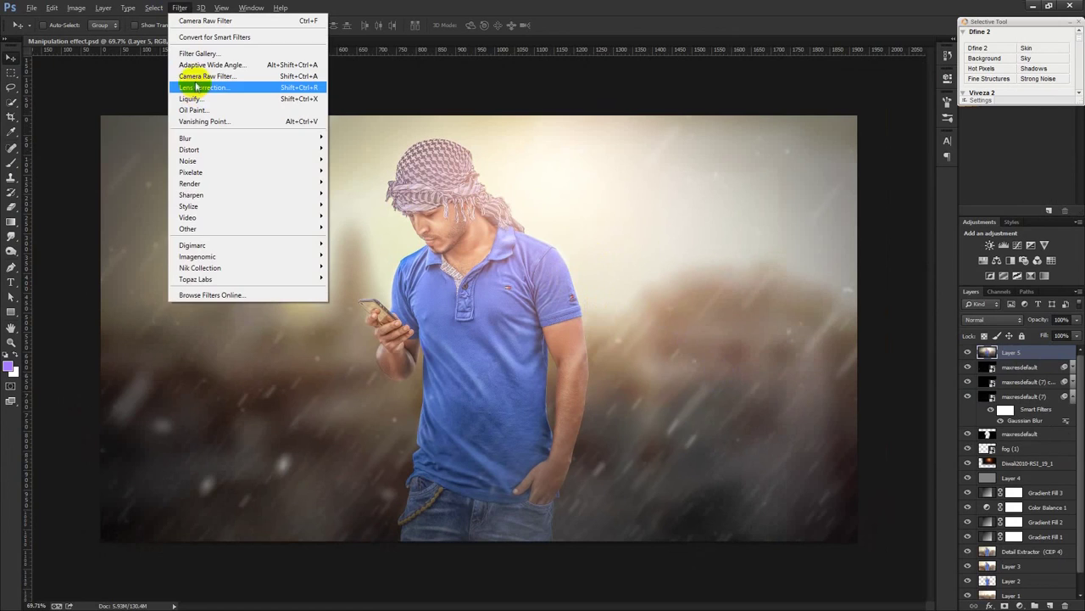
click(219, 76)
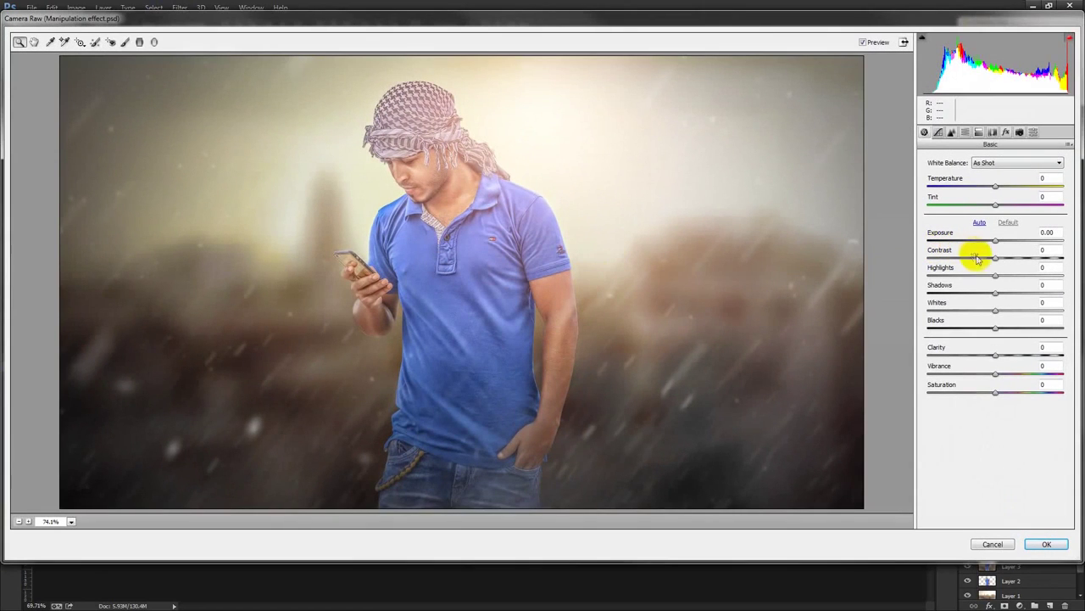
mouse_move(996, 279)
mouse_down()
mouse_move(1036, 271)
mouse_move(995, 274)
mouse_move(1015, 275)
mouse_move(1005, 274)
mouse_move(1015, 312)
mouse_up()
drag(995, 374, 1027, 374)
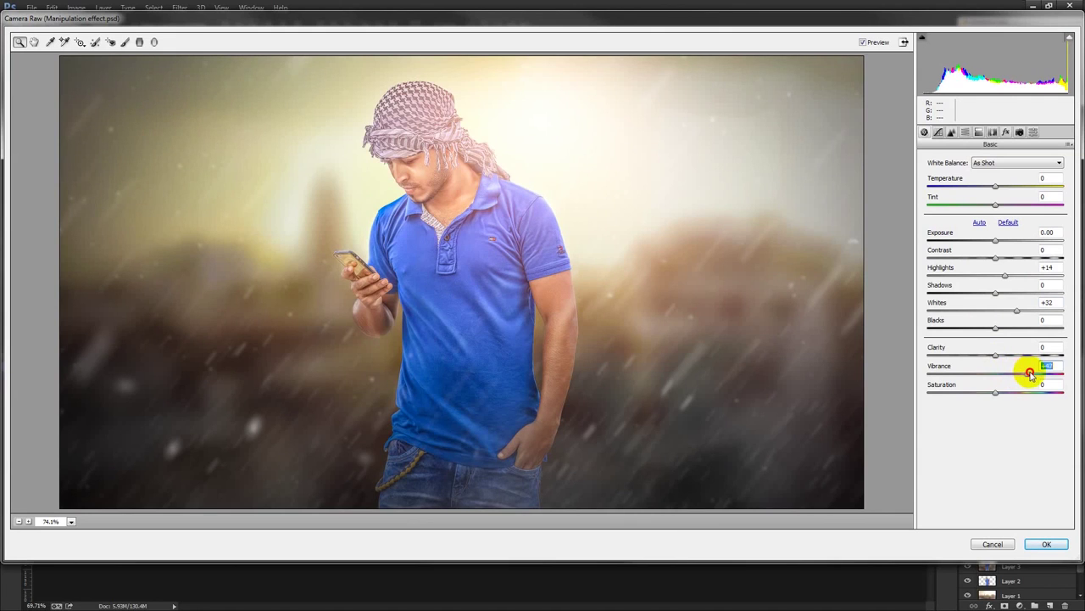
mouse_move(996, 392)
mouse_down()
mouse_move(1012, 392)
mouse_move(992, 395)
mouse_up()
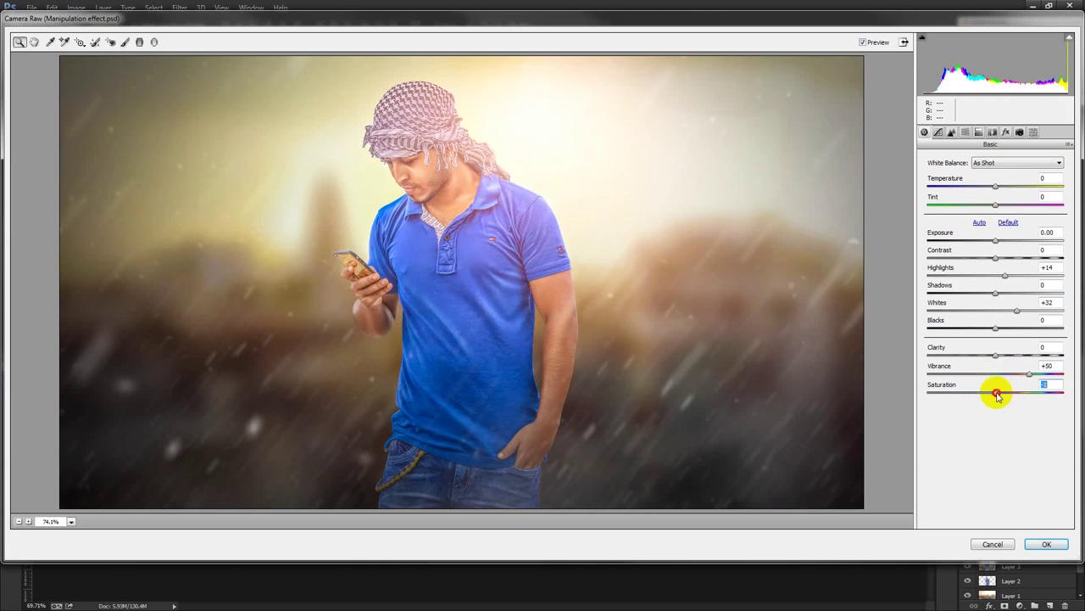
Set Clarity +16, Saturation -8, Exposure +0.15 with slightly more contrast, and apply.
drag(995, 356, 1009, 356)
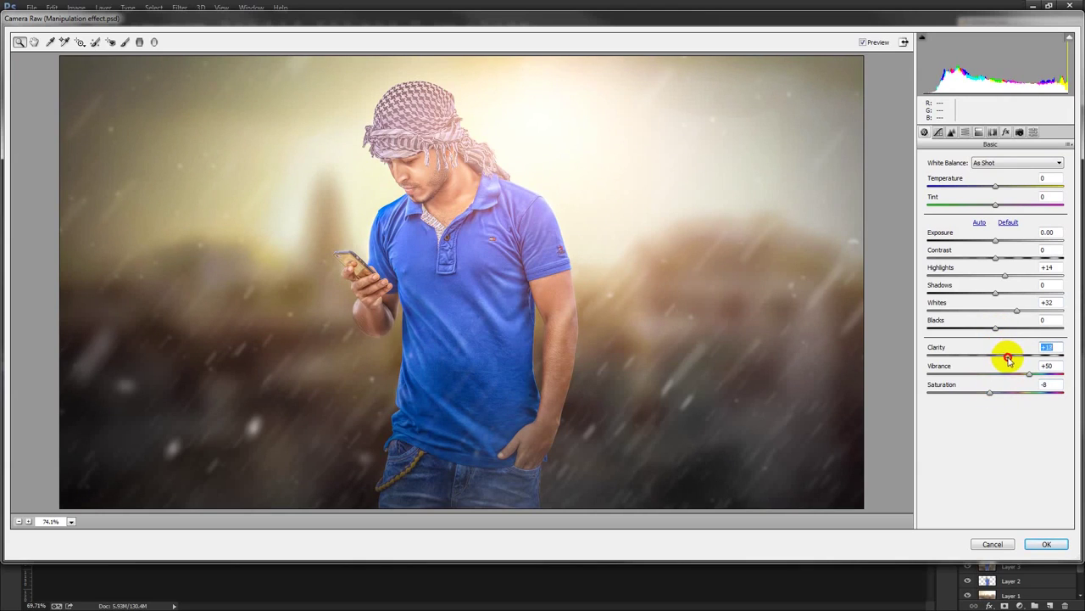
mouse_move(1007, 358)
mouse_down()
mouse_move(981, 396)
mouse_move(967, 396)
mouse_up()
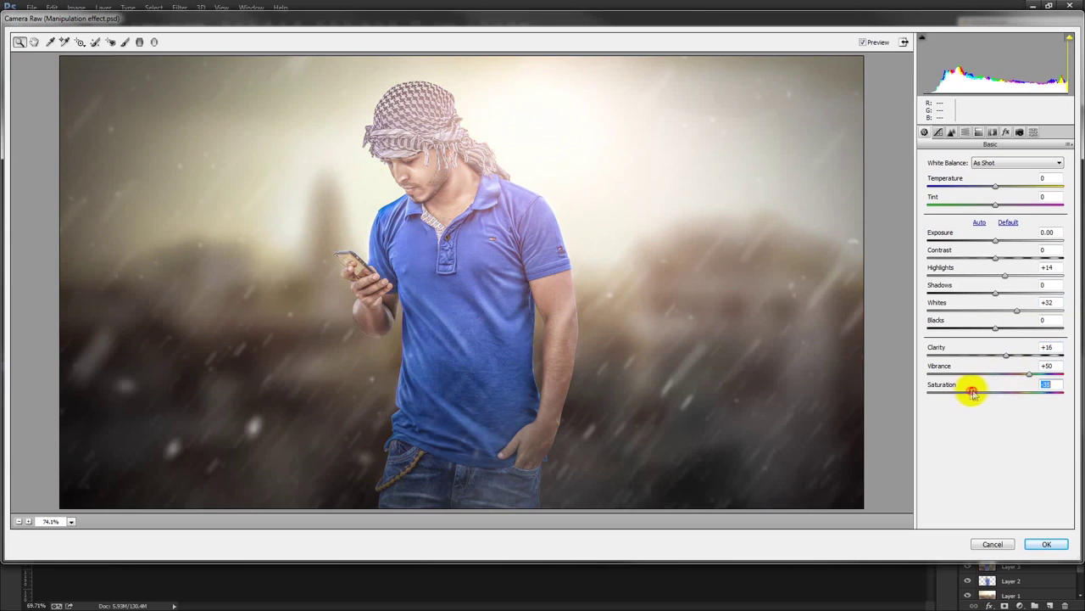
mouse_move(974, 393)
mouse_down()
mouse_move(962, 396)
mouse_move(991, 392)
mouse_up()
drag(996, 244, 998, 246)
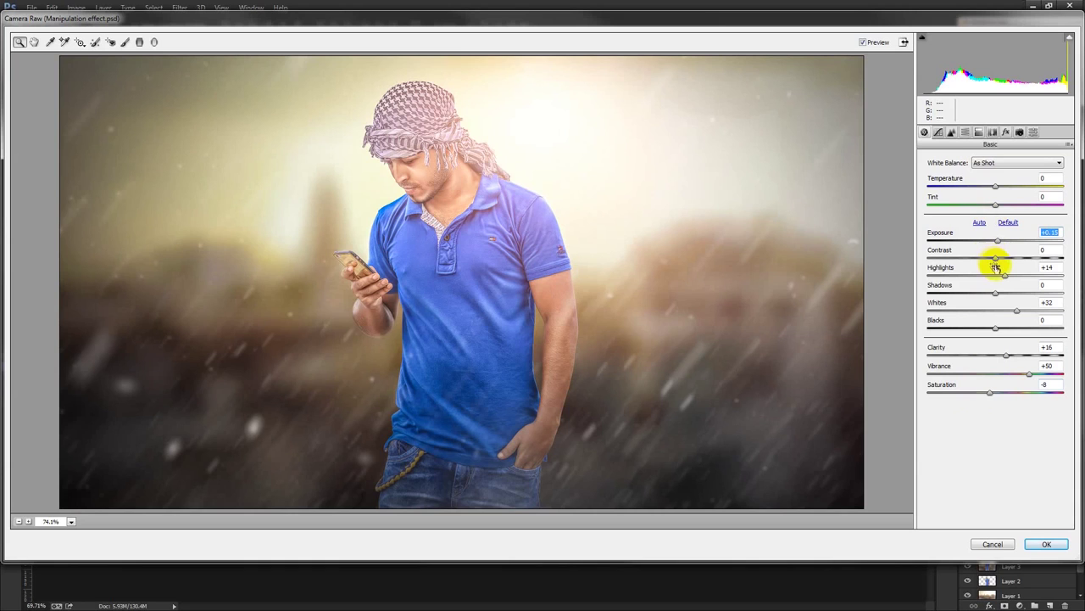
drag(997, 258, 1002, 258)
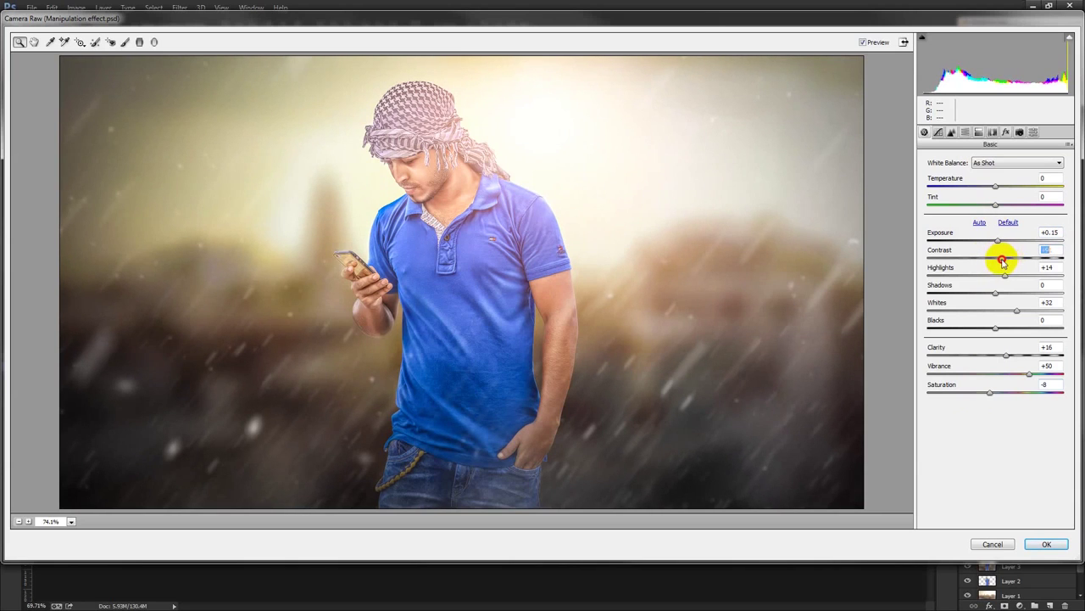
click(1045, 543)
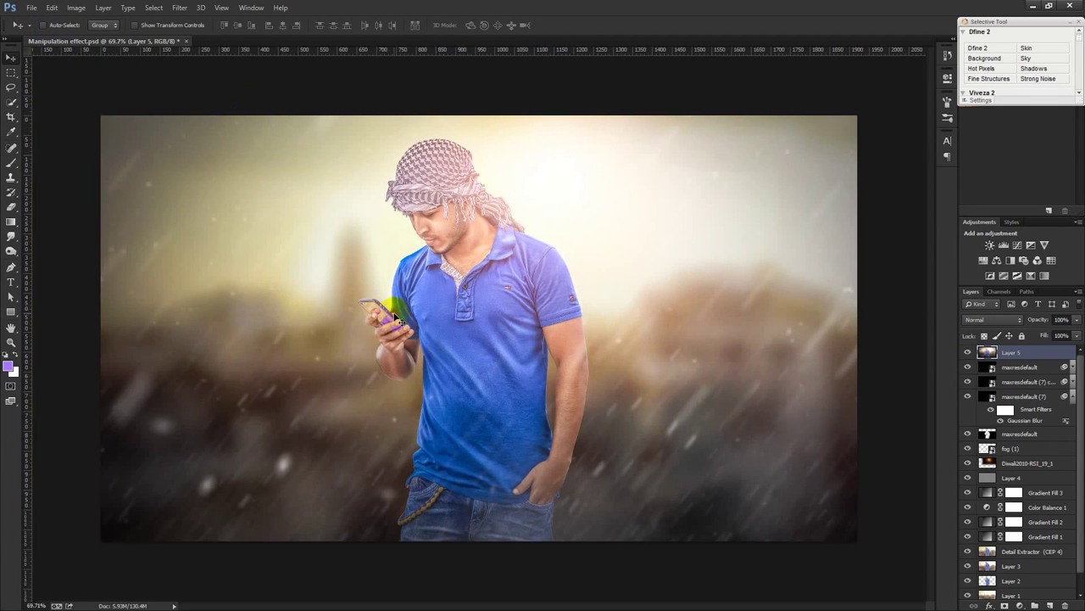
Save the composite as Manipulation effect.psd with Ctrl+S.
key(ctrl+s)
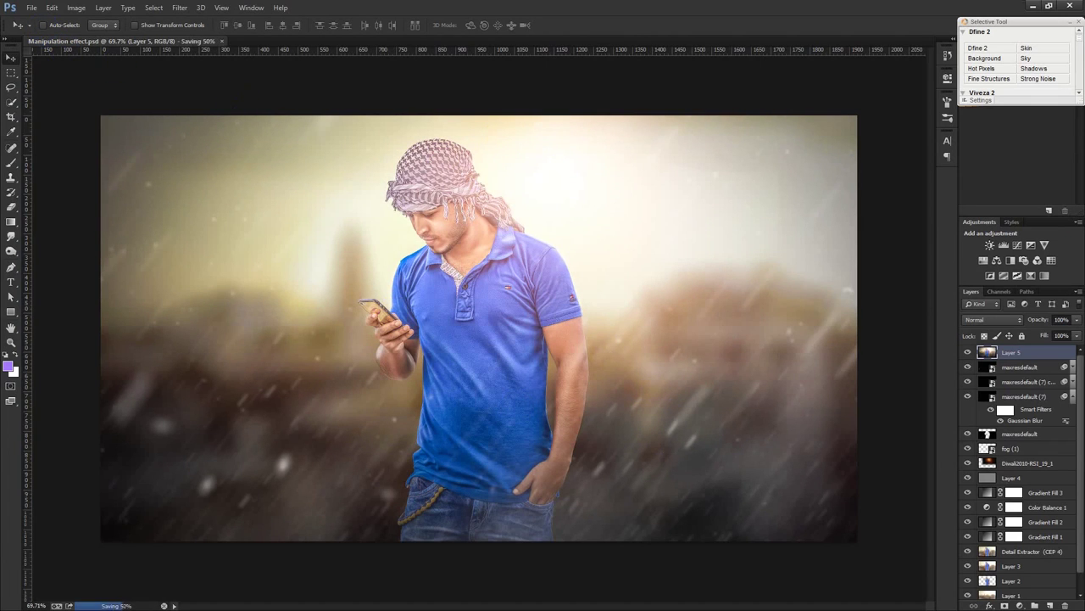